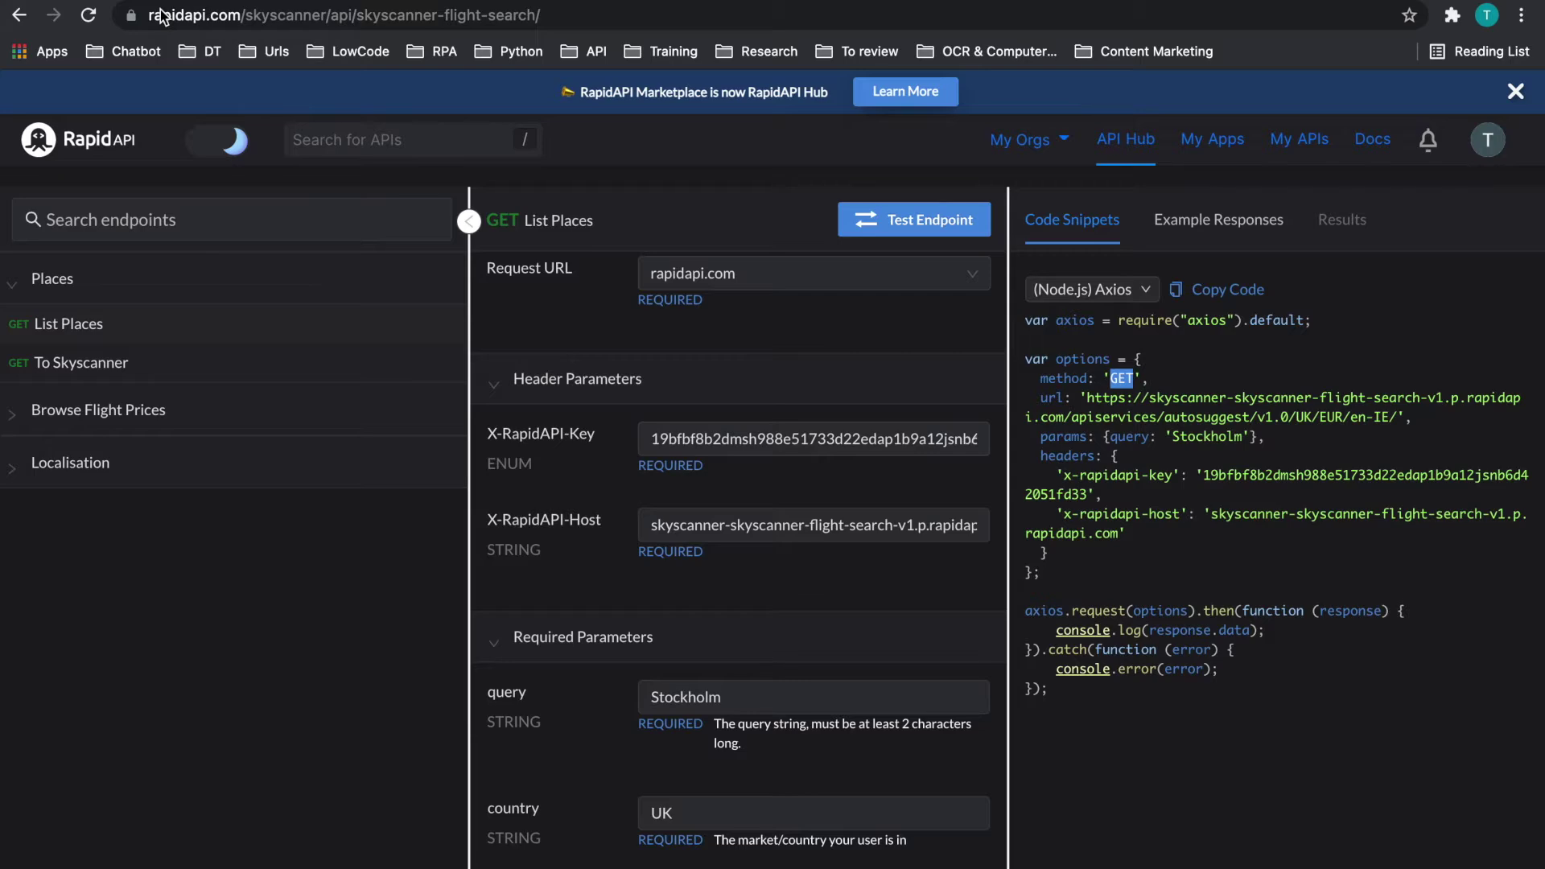
- Review the List Places endpoint's headers and required parameters, including query set to Stockholm
scroll(243, 204, "up", 3)
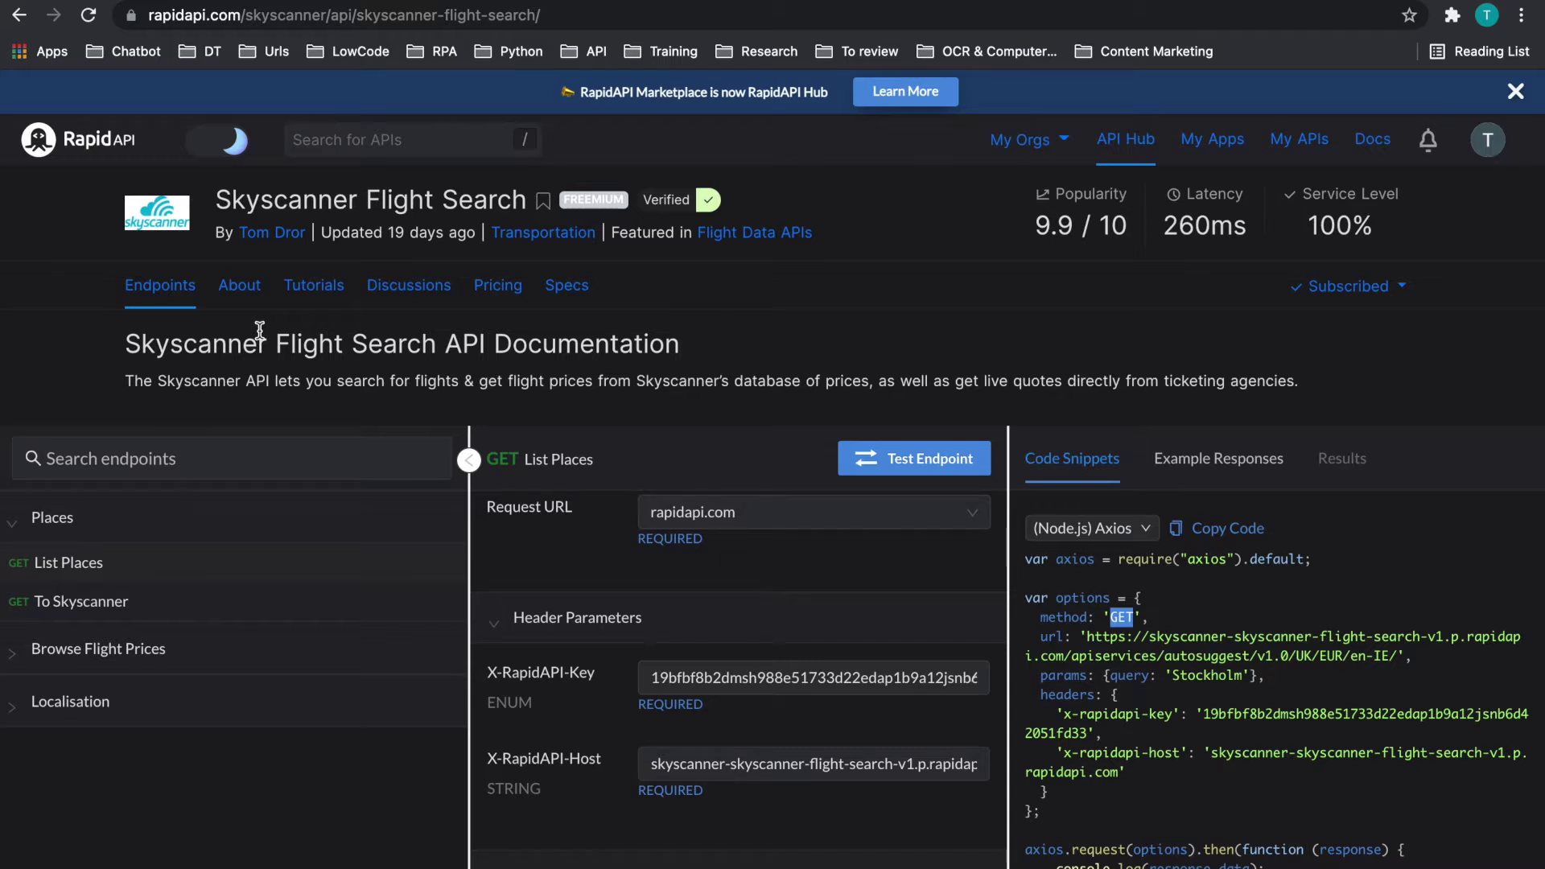
scroll(505, 480, "down", 1)
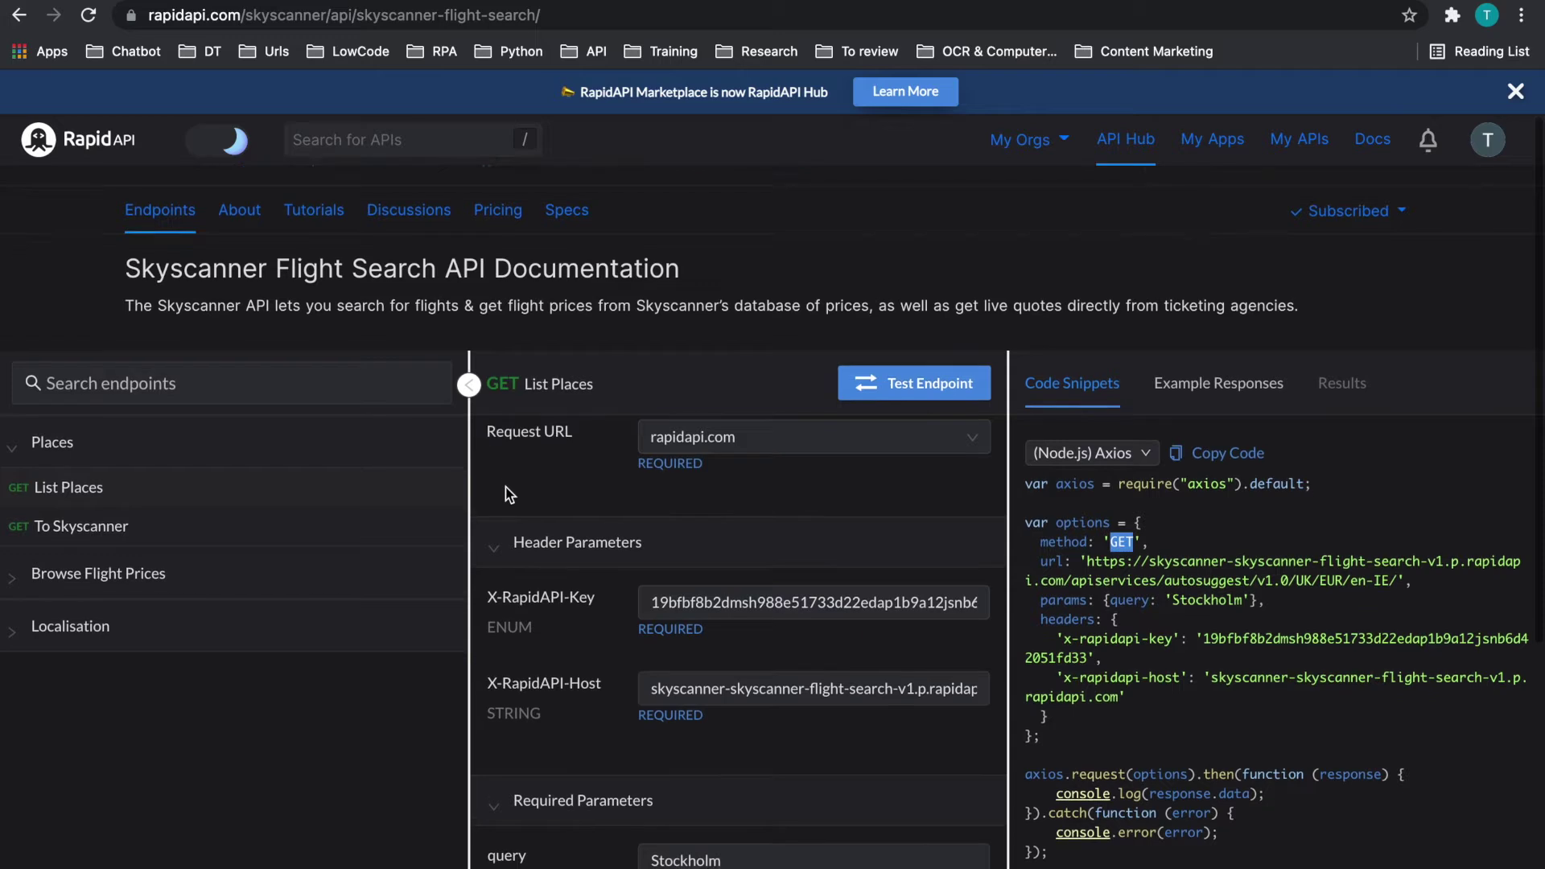
scroll(509, 494, "down", 1)
scroll(511, 493, "up", 2)
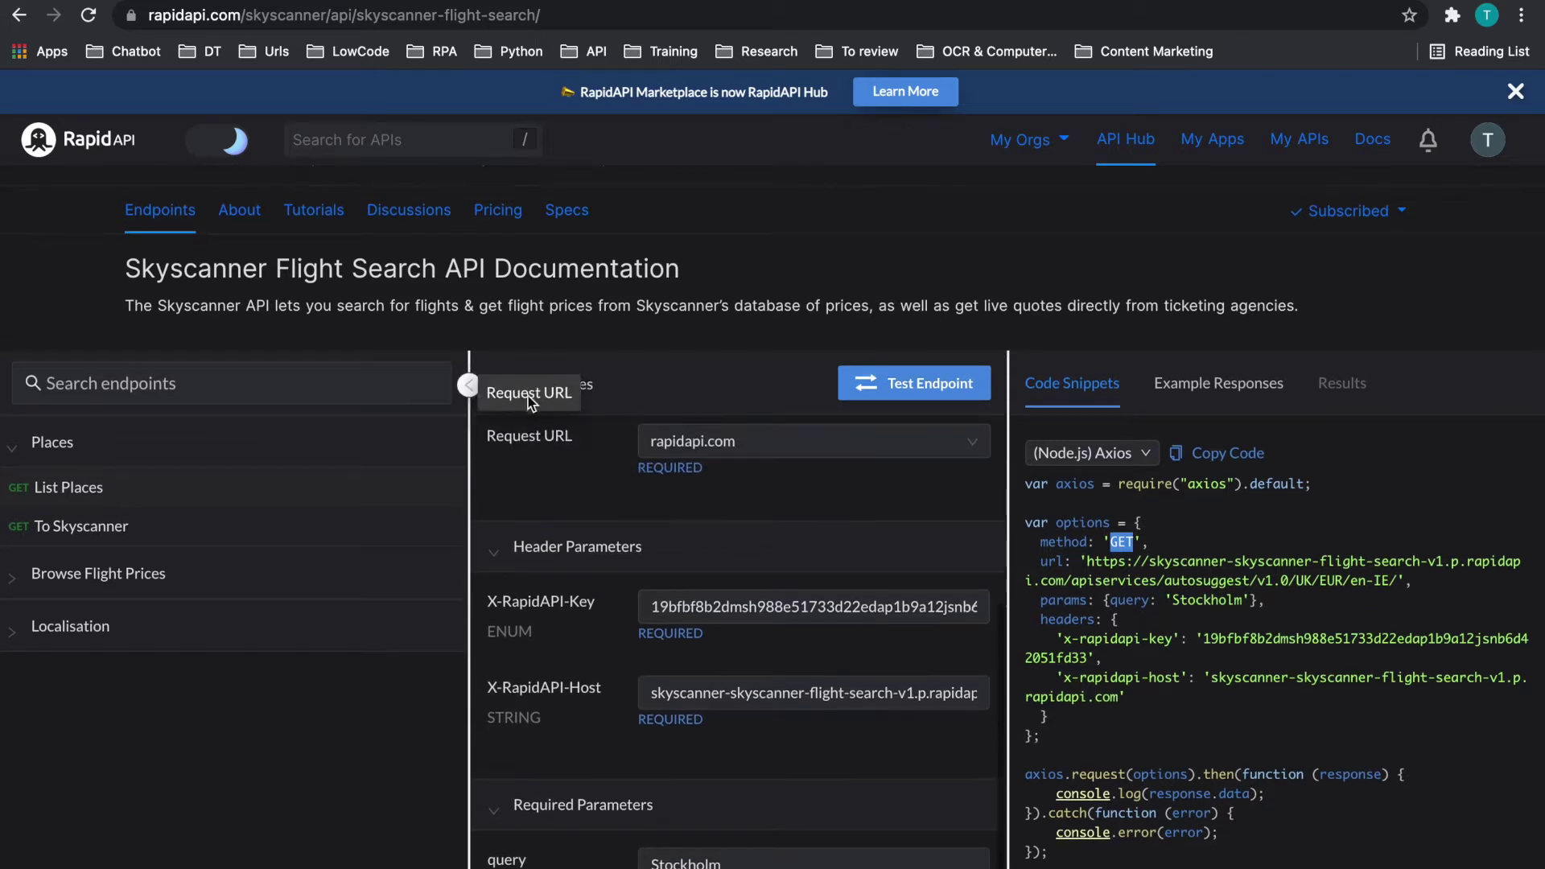
scroll(640, 395, "down", 1)
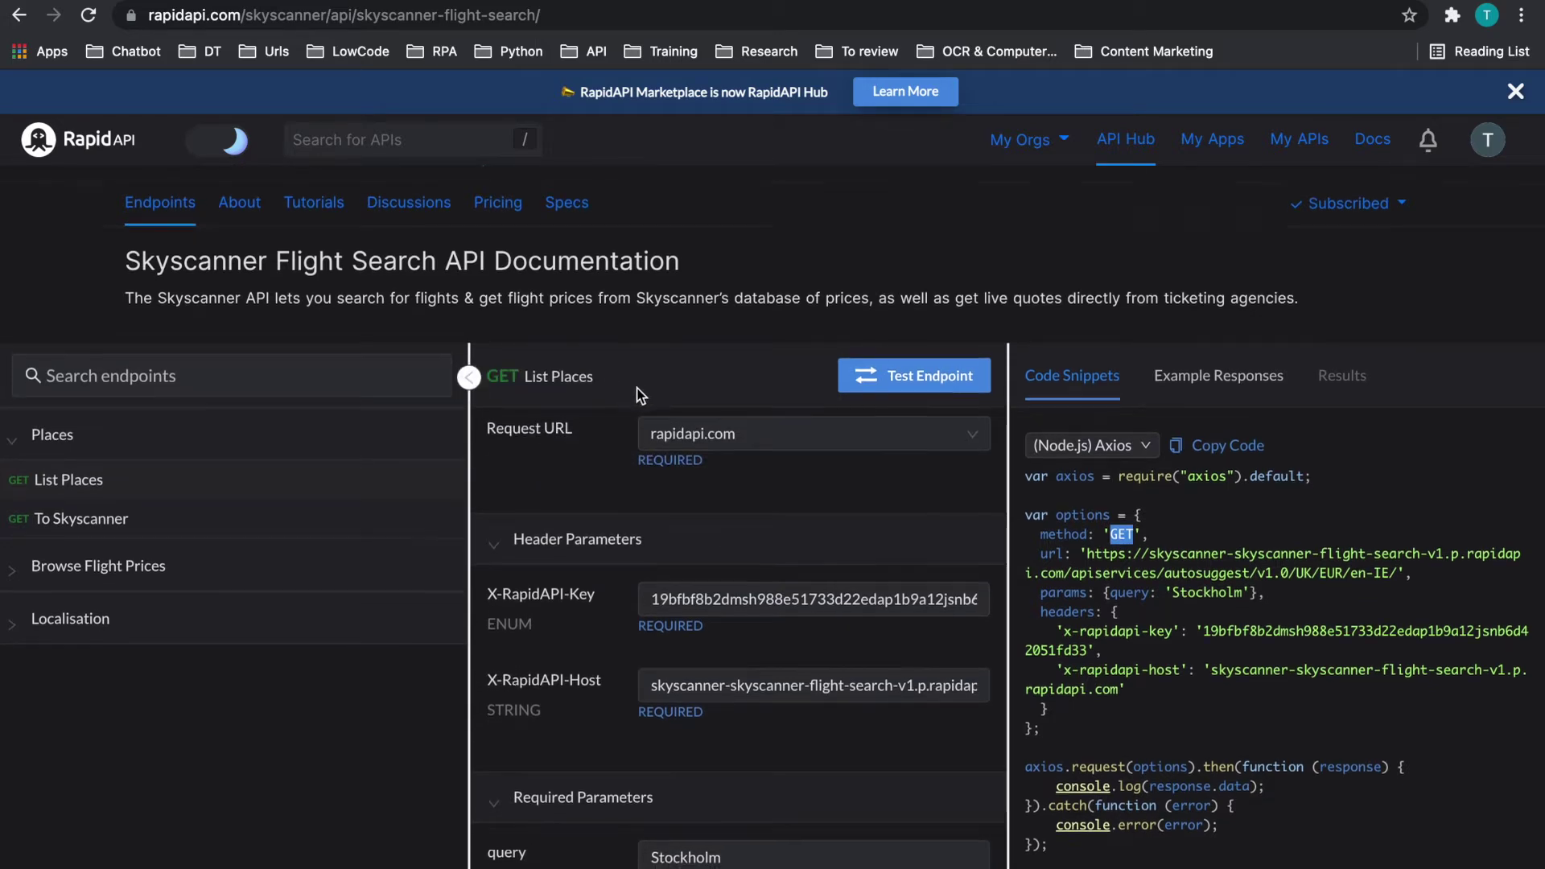
scroll(640, 394, "down", 3)
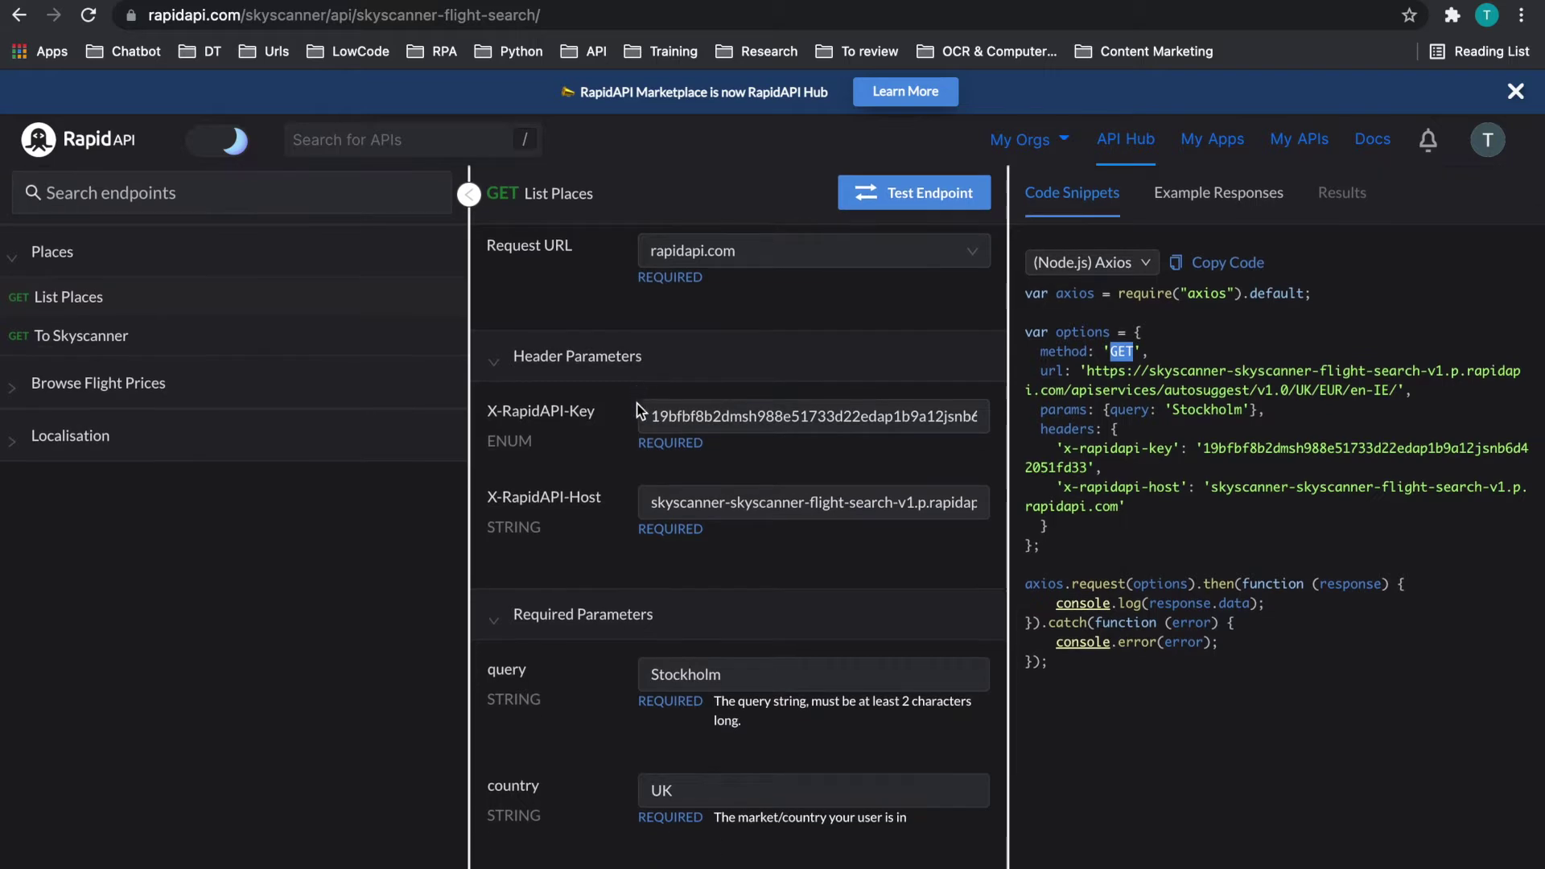
scroll(631, 468, "down", 1)
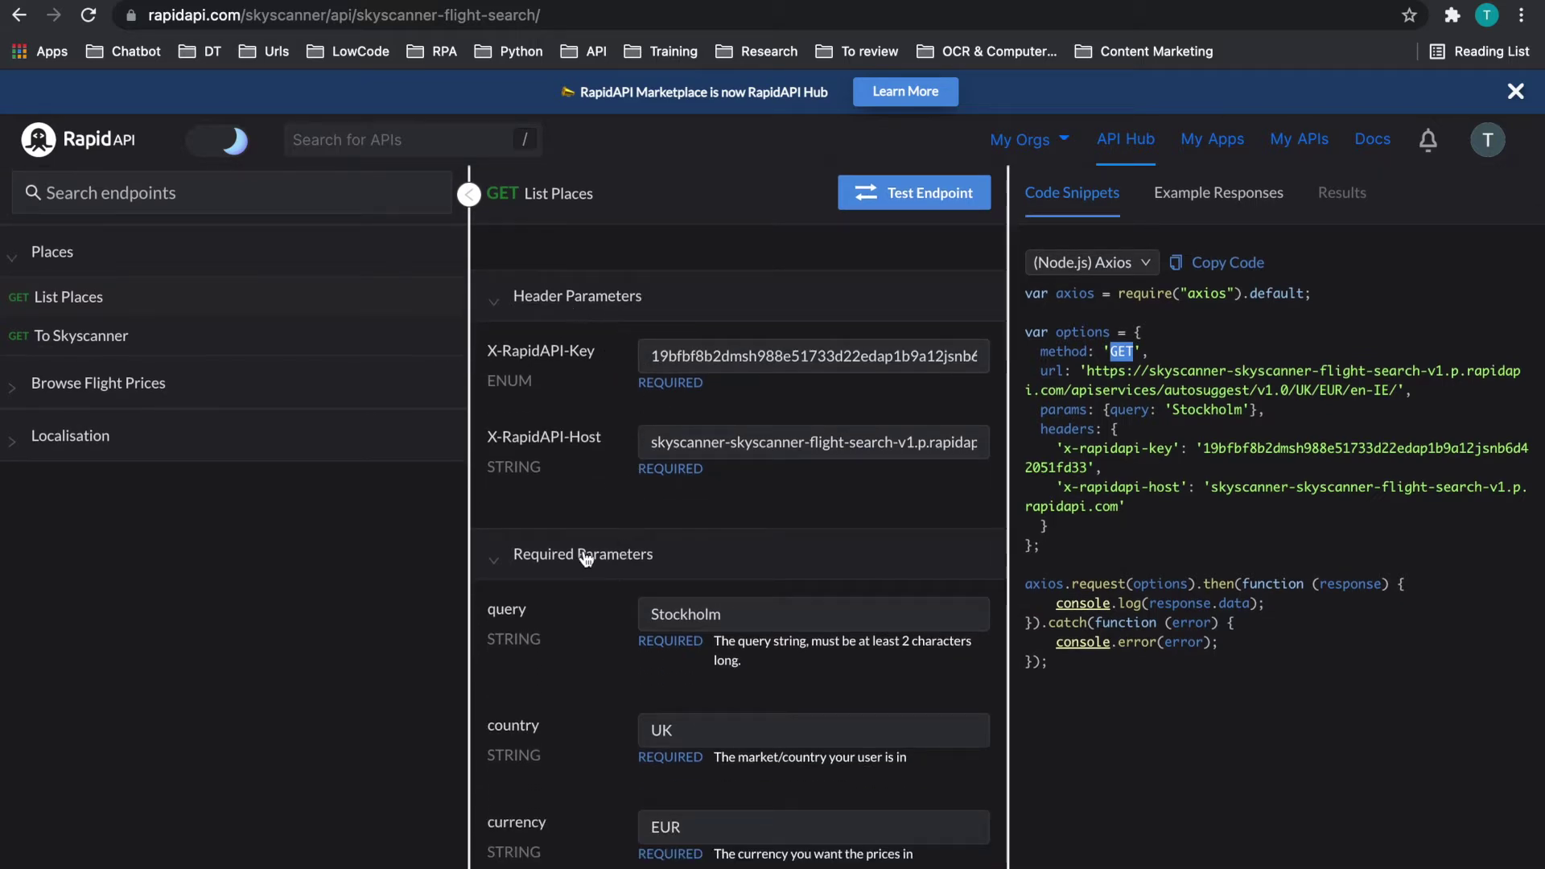
scroll(642, 564, "down", 1)
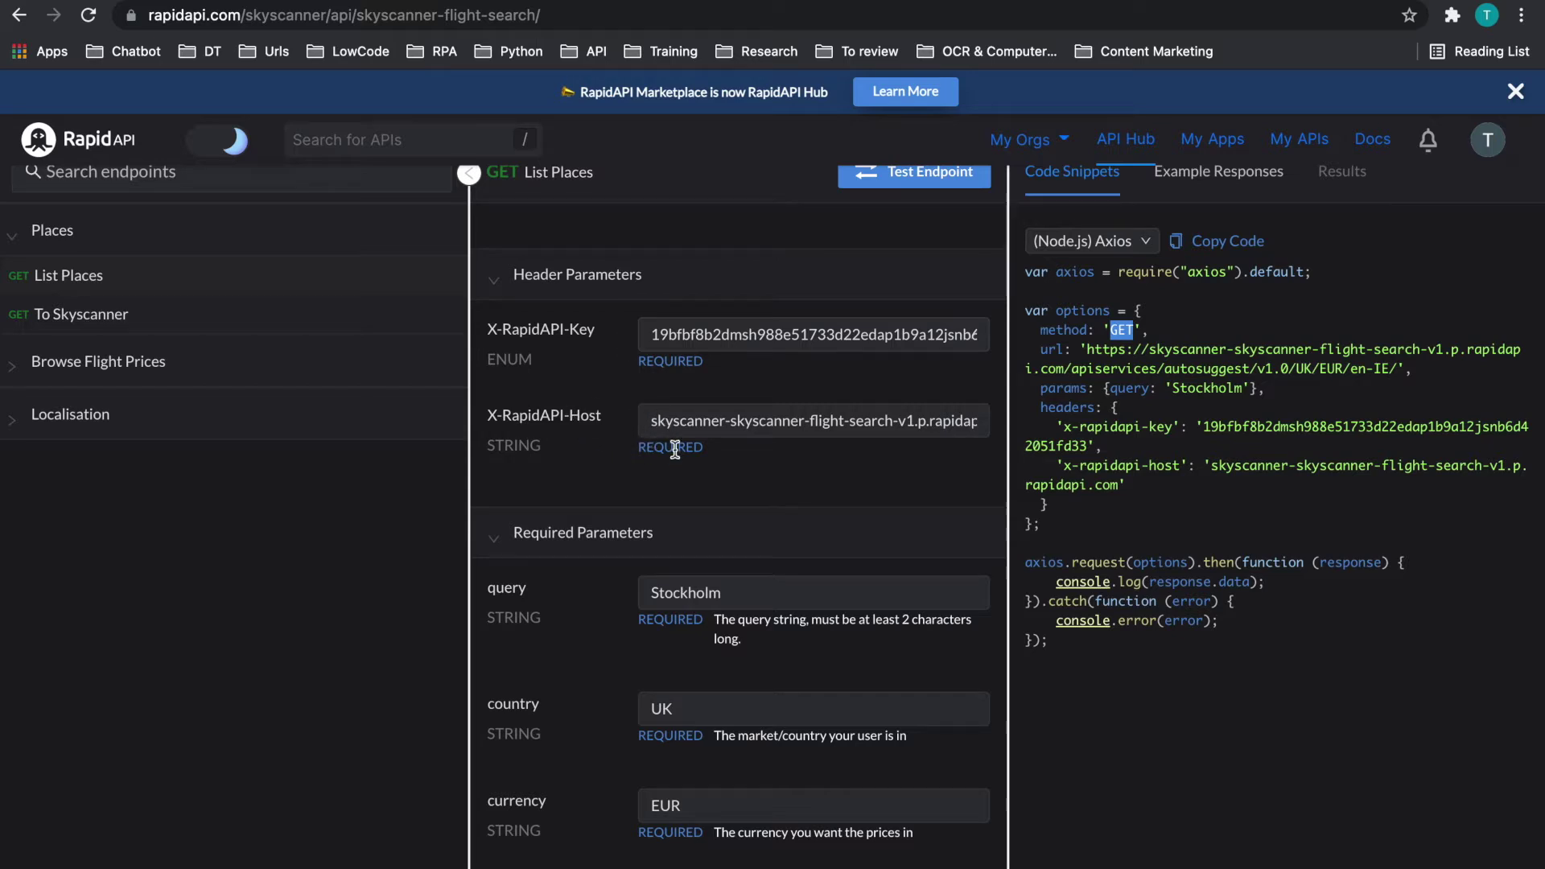
scroll(664, 483, "down", 1)
left_click(664, 525)
scroll(664, 523, "down", 1)
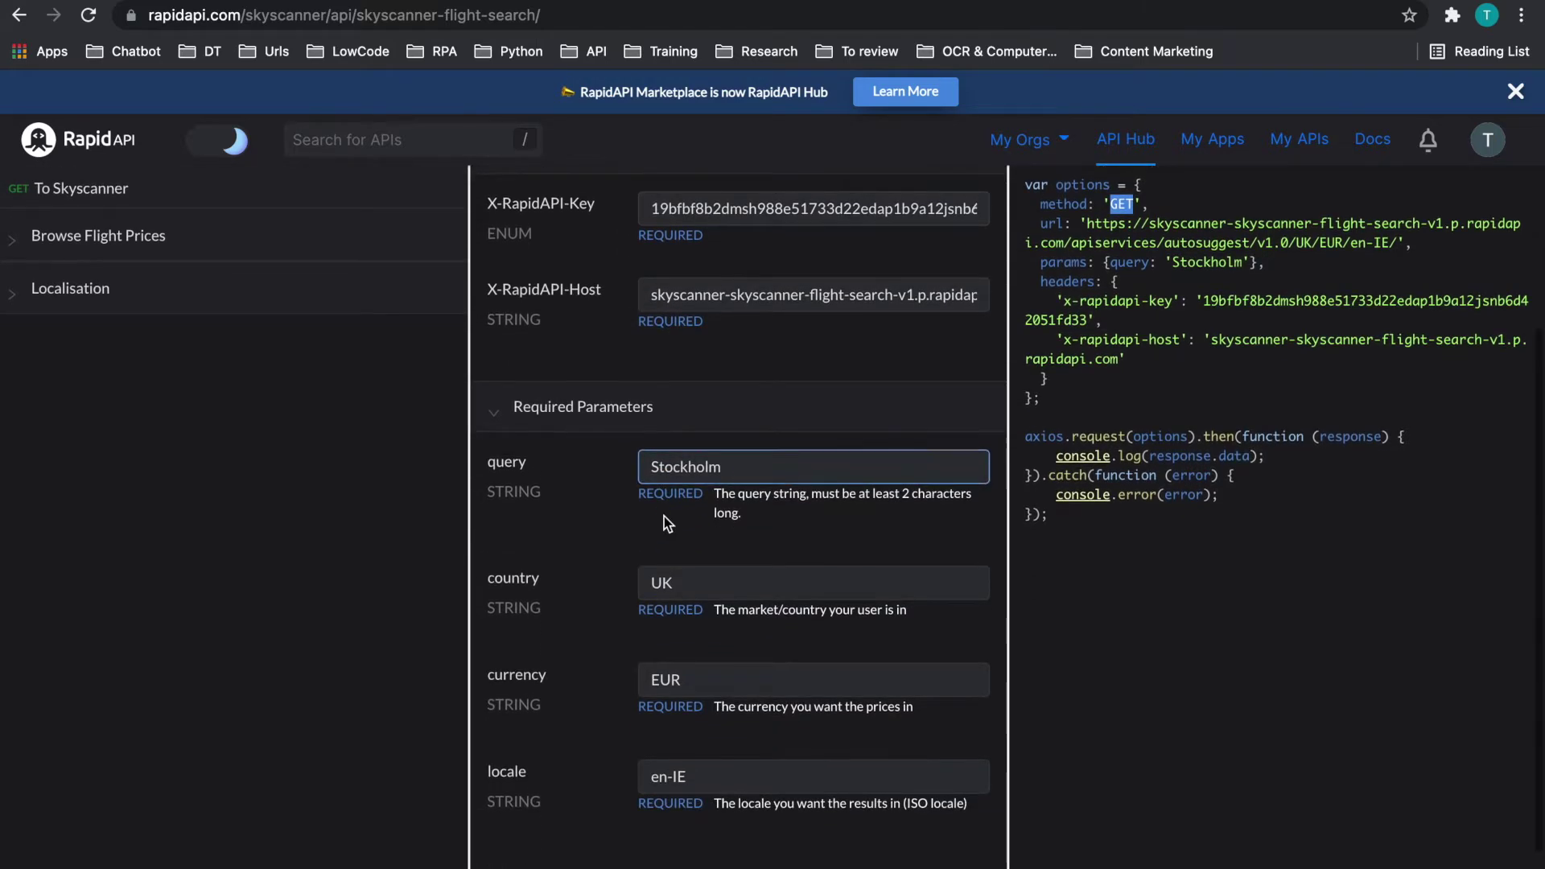
- Take the browser out of full screen and bring Postman to the front
left_click(664, 515)
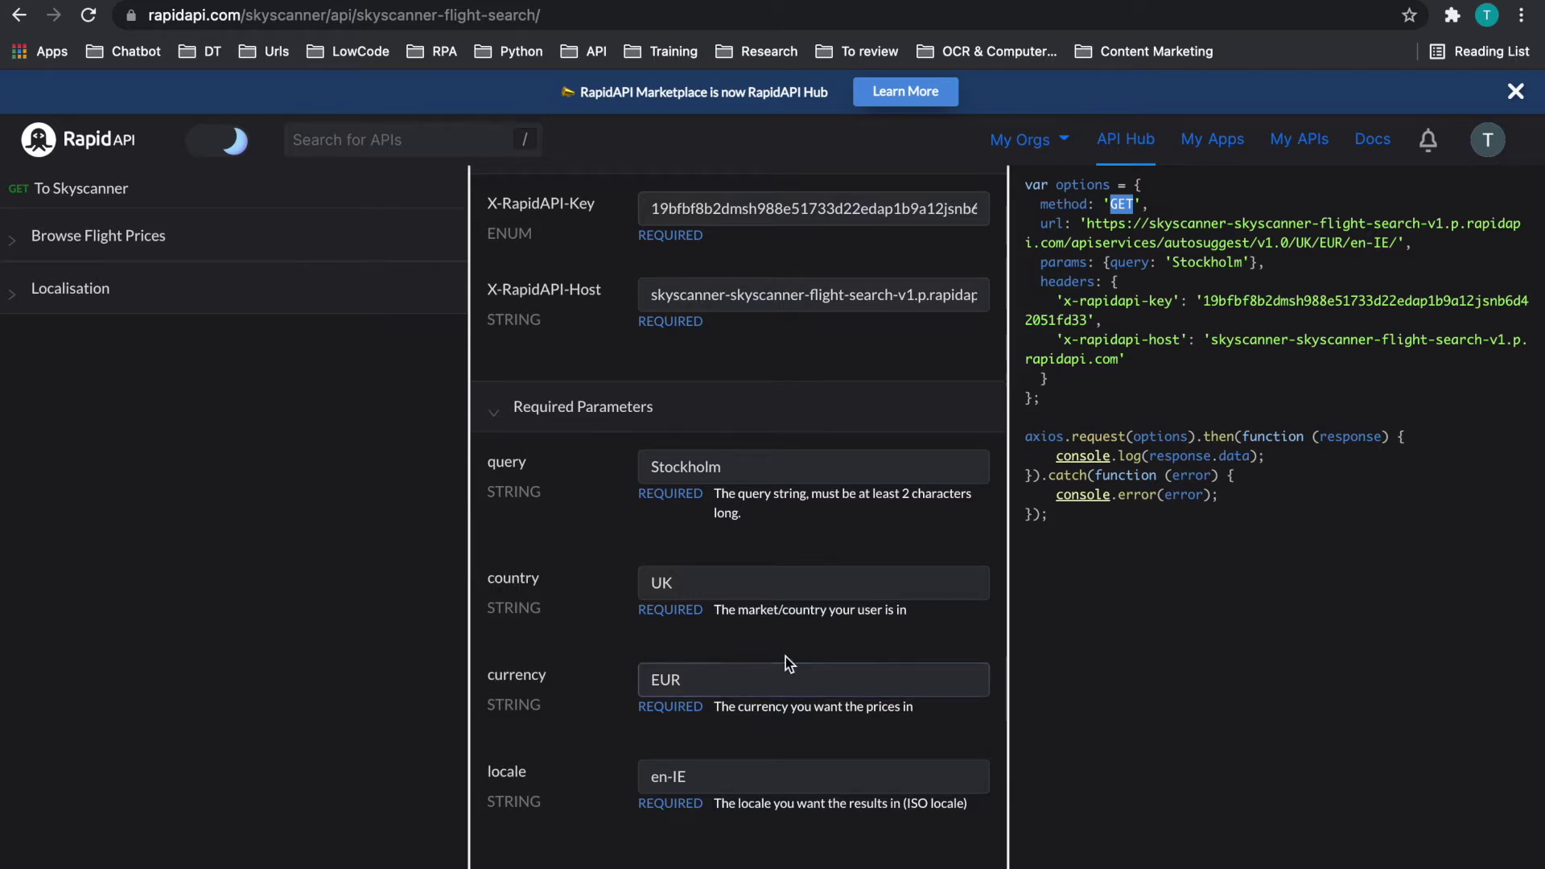
scroll(786, 657, "up", 4)
scroll(1075, 398, "up", 4)
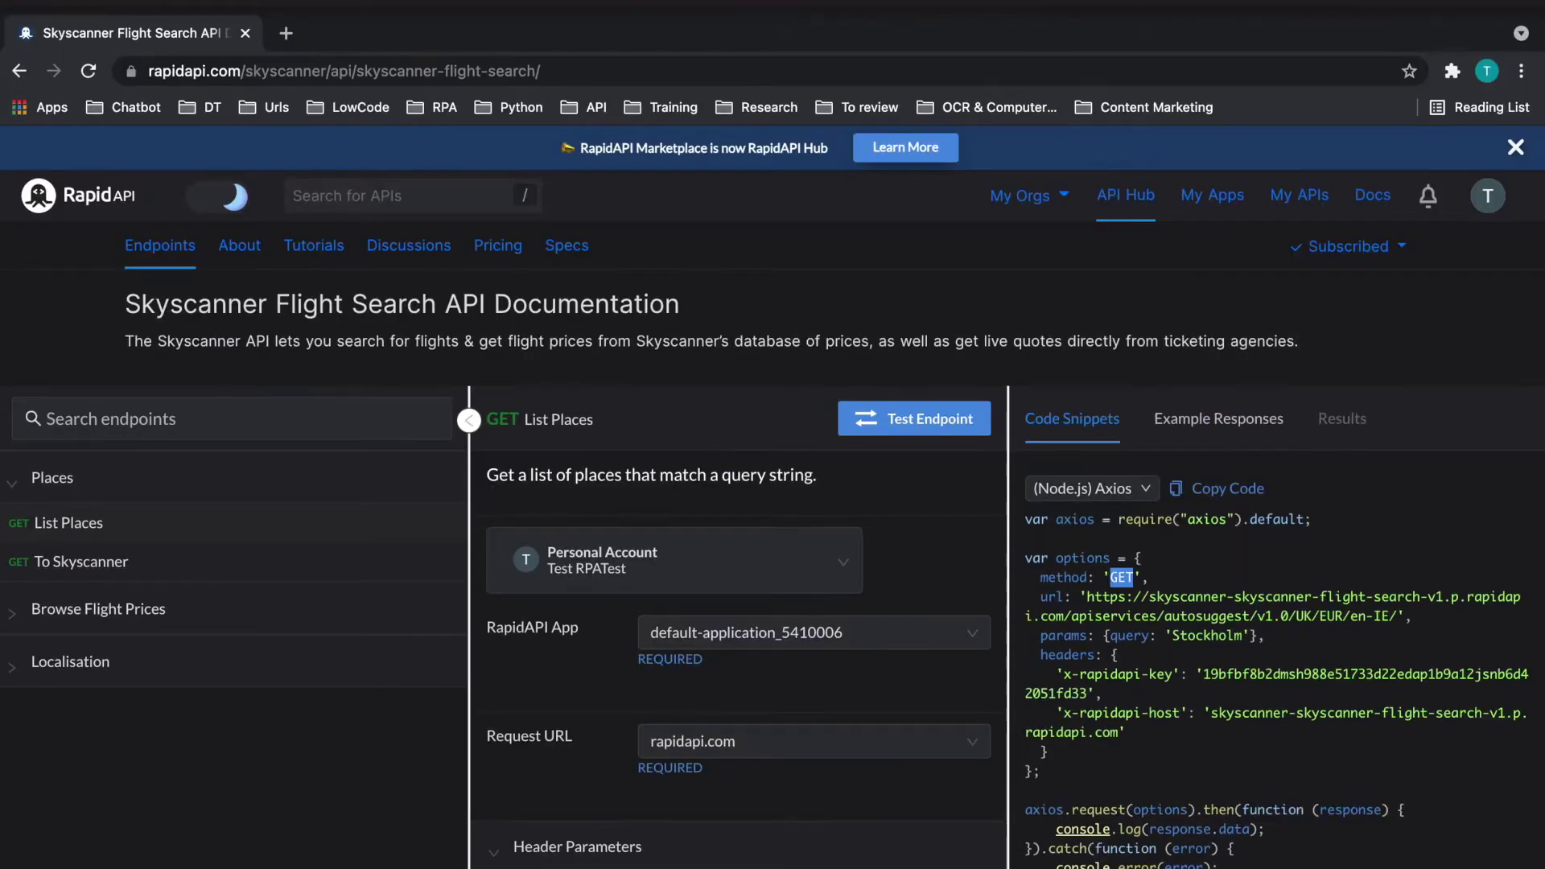
left_click(84, 7)
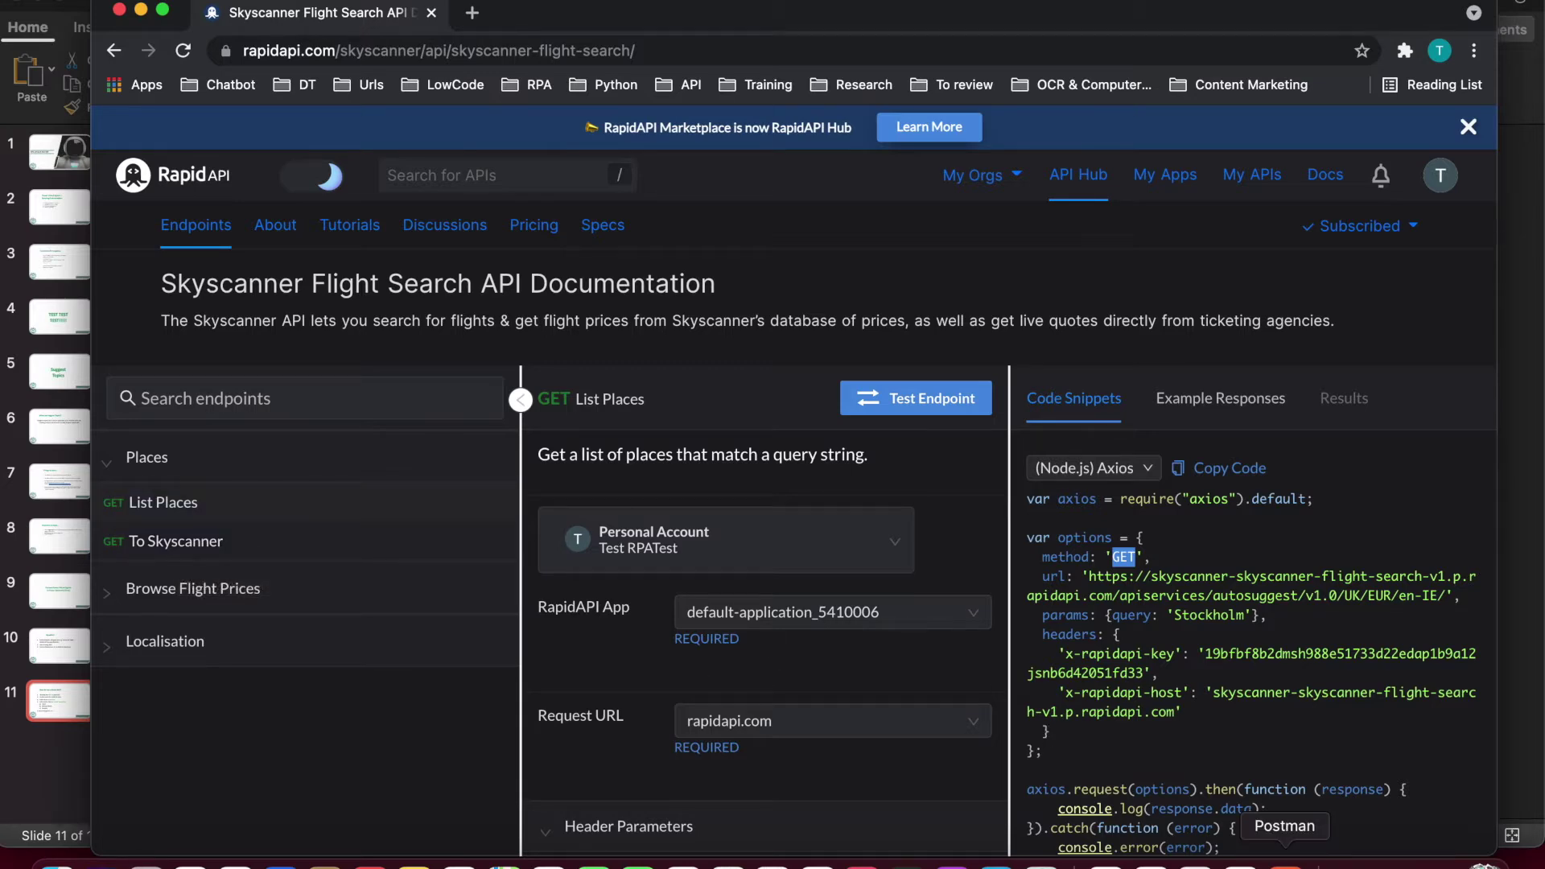
left_click(1286, 863)
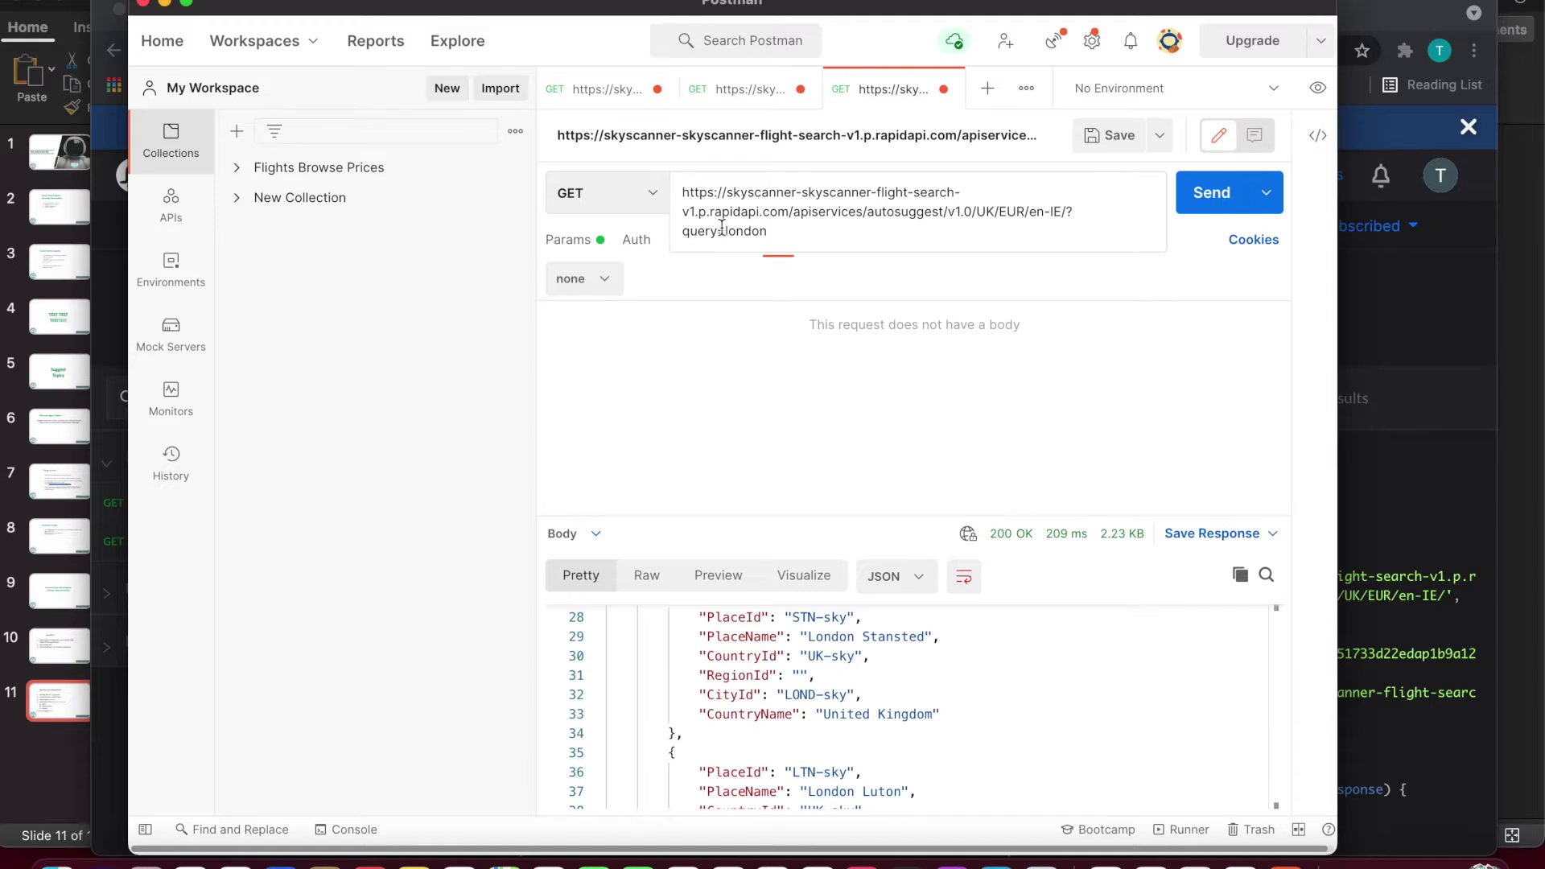
- Collapse the request URL and show the London request's RapidAPI header rows
left_click(746, 354)
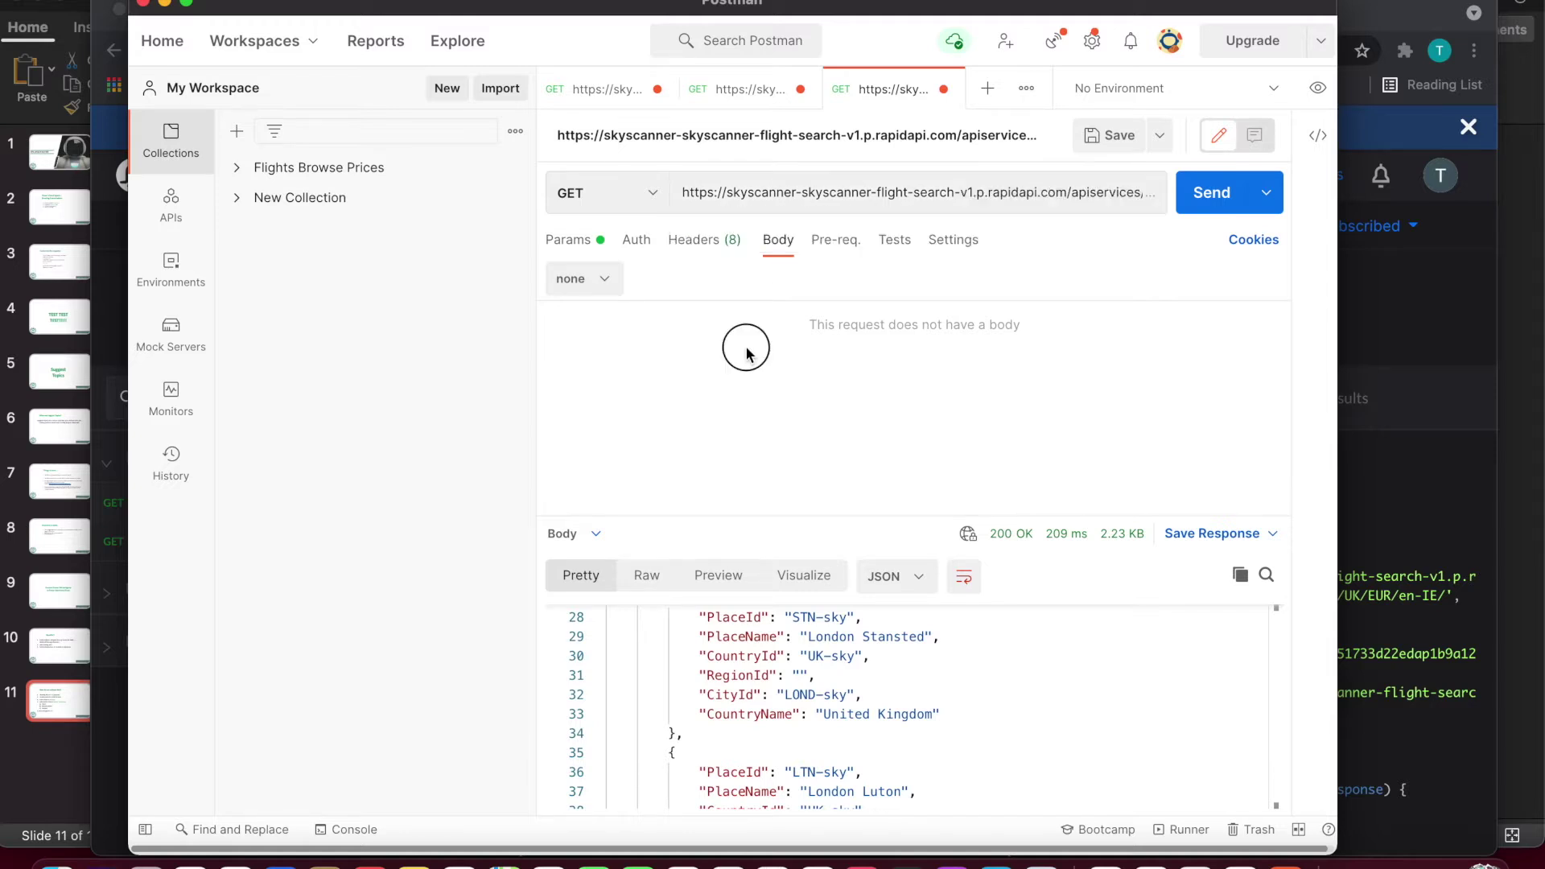
left_click(698, 240)
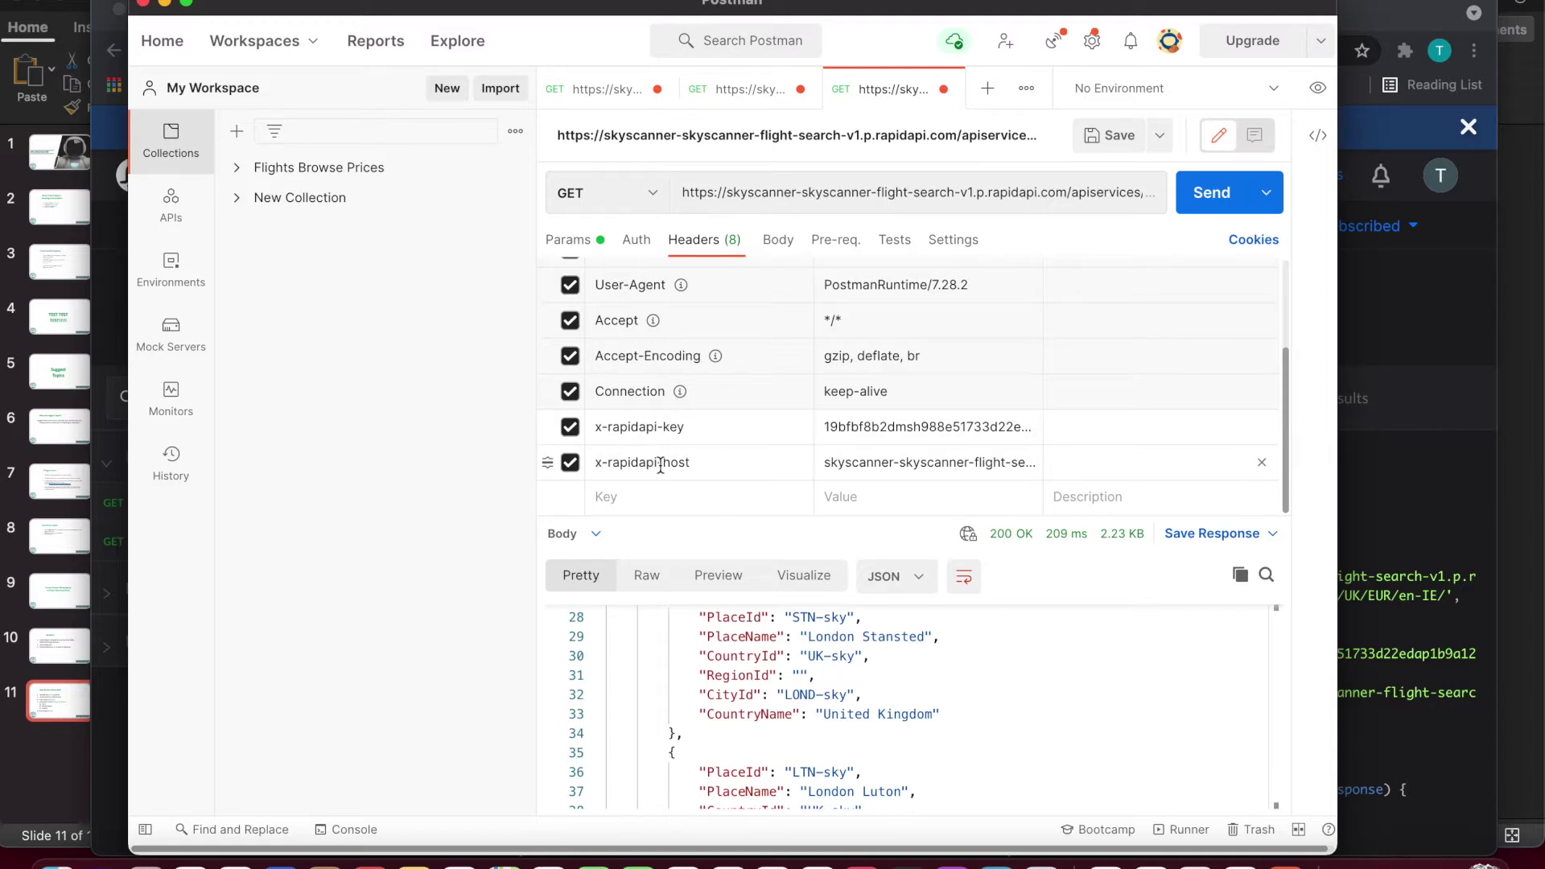
scroll(734, 668, "up", 9)
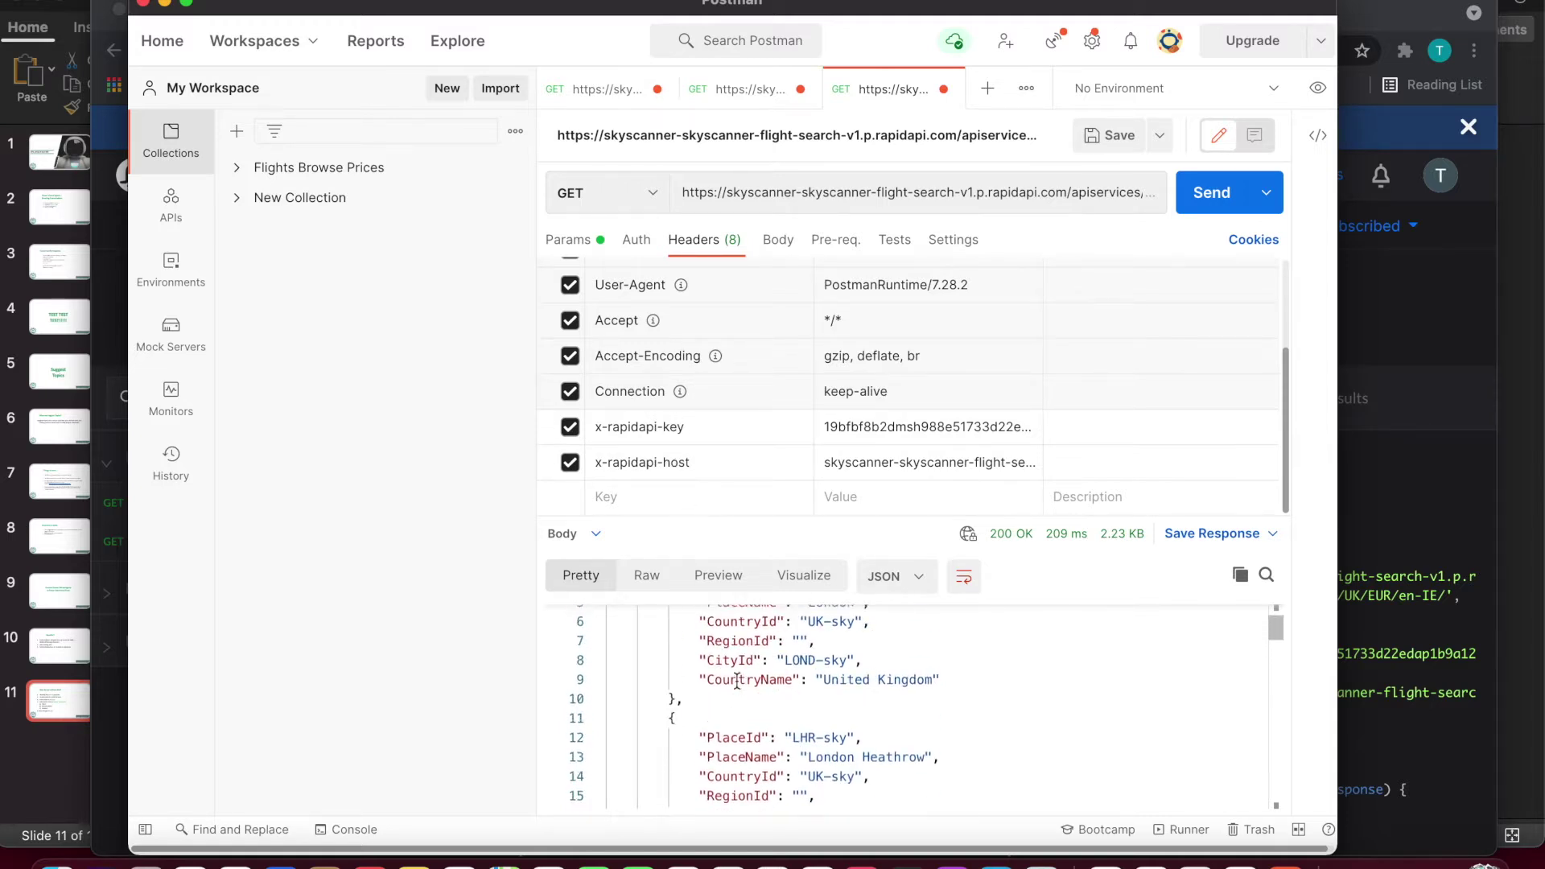
- Scroll through the JSON response listing the London places
scroll(737, 682, "down", 3)
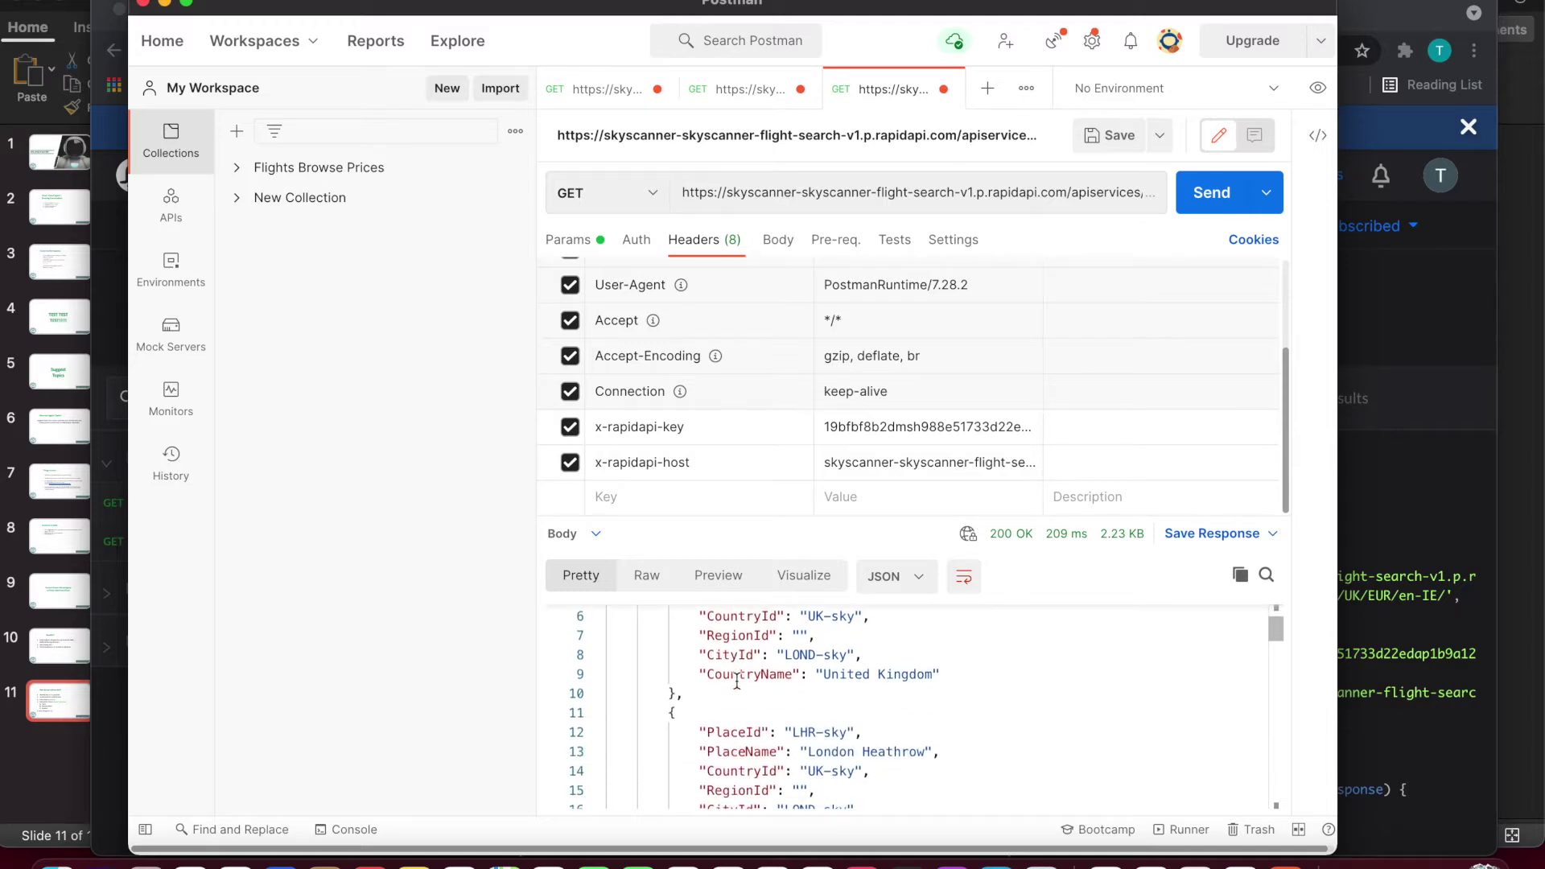
scroll(738, 683, "down", 1)
scroll(737, 683, "up", 4)
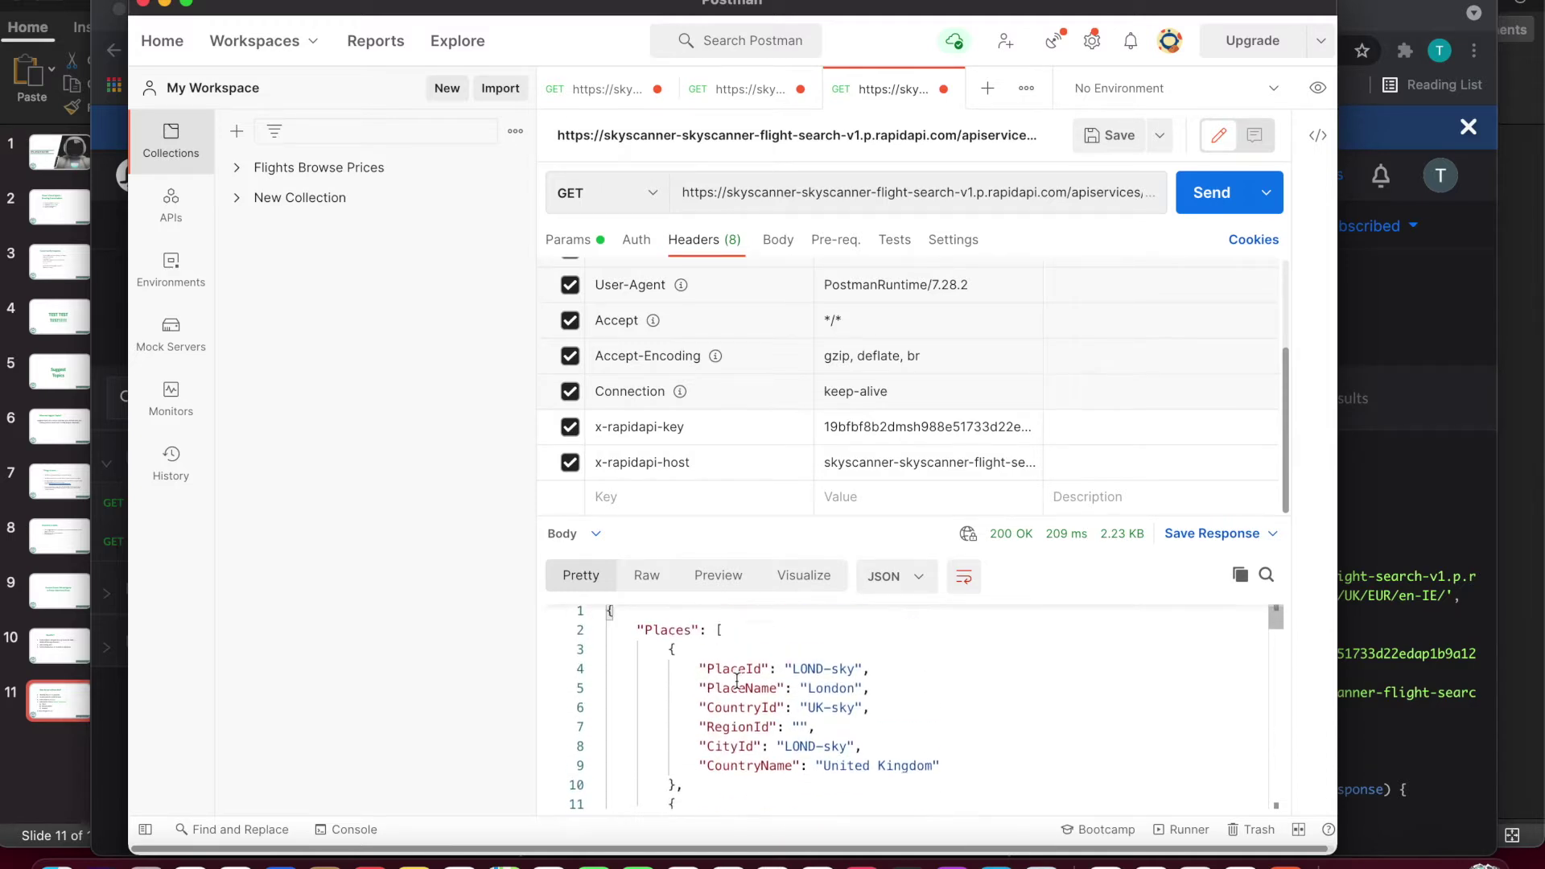
scroll(738, 683, "down", 1)
scroll(737, 681, "down", 2)
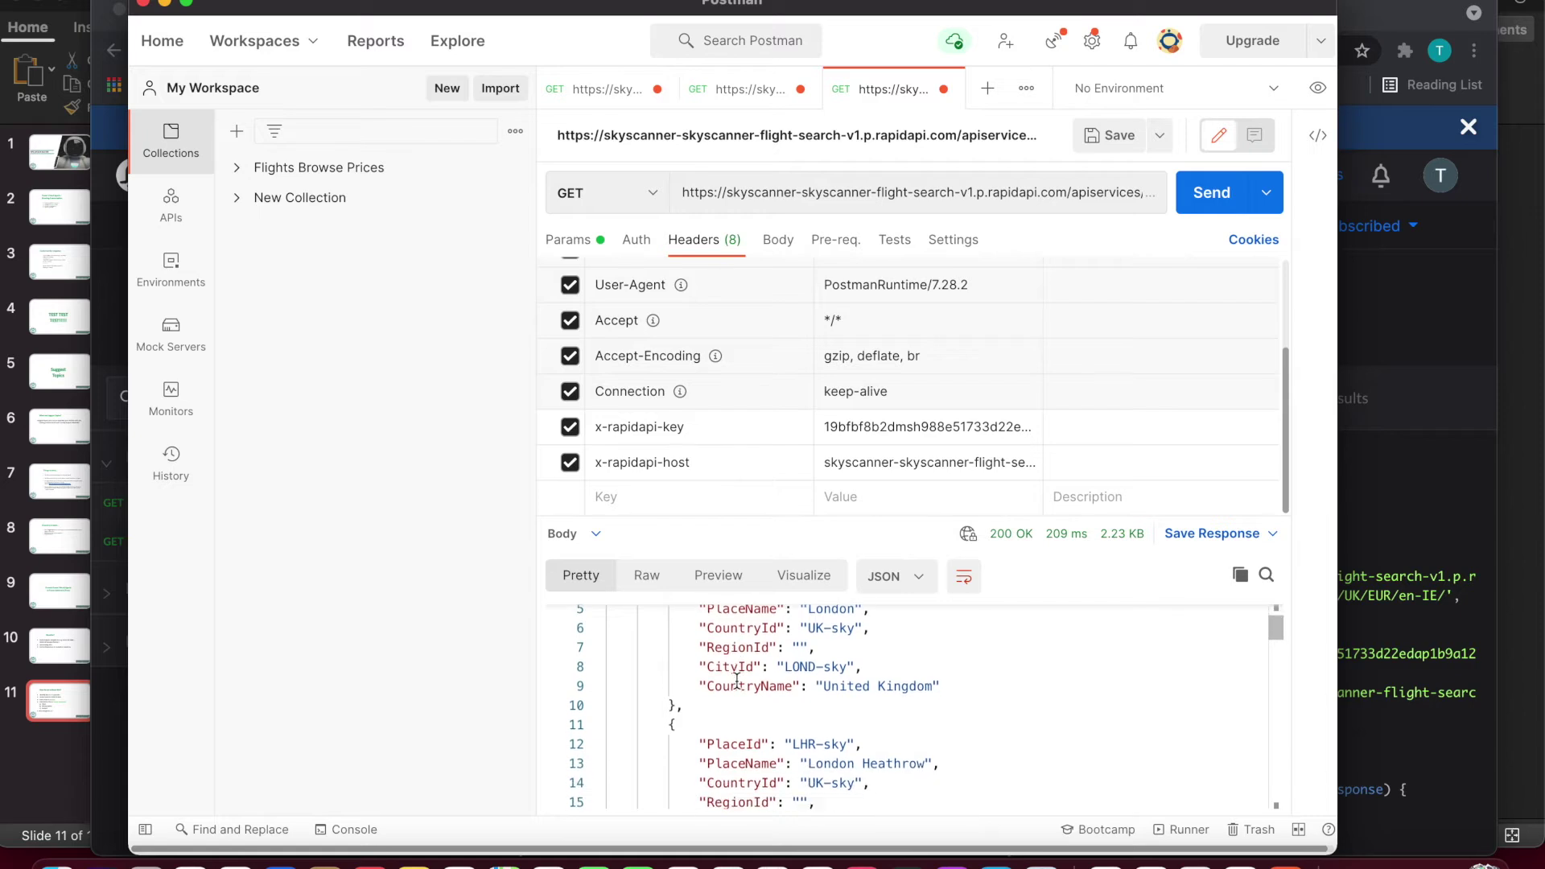
scroll(737, 680, "down", 1)
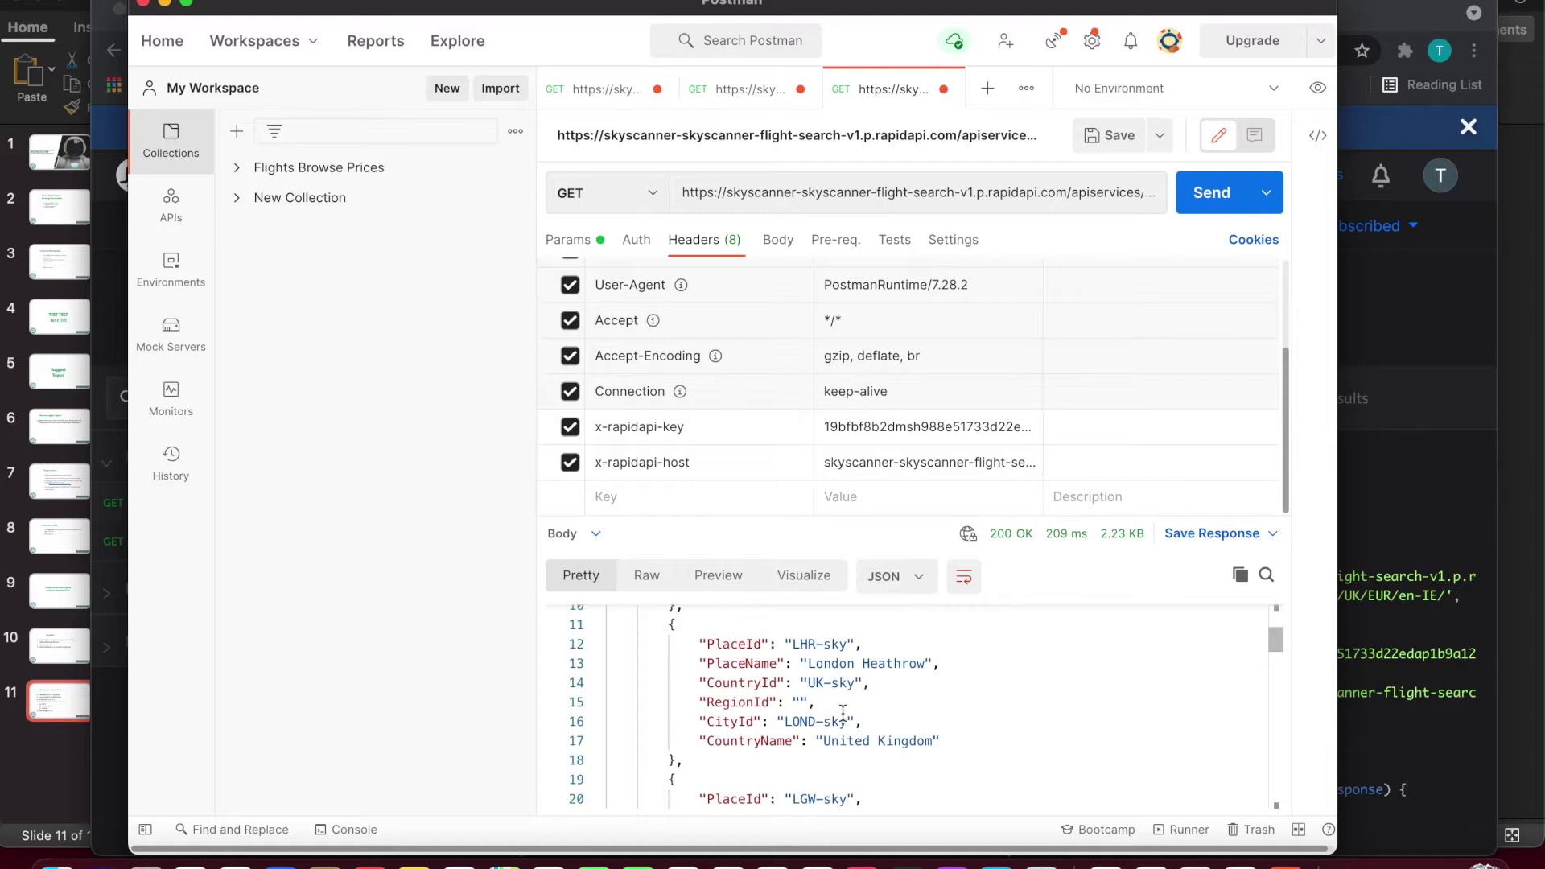
scroll(842, 713, "down", 2)
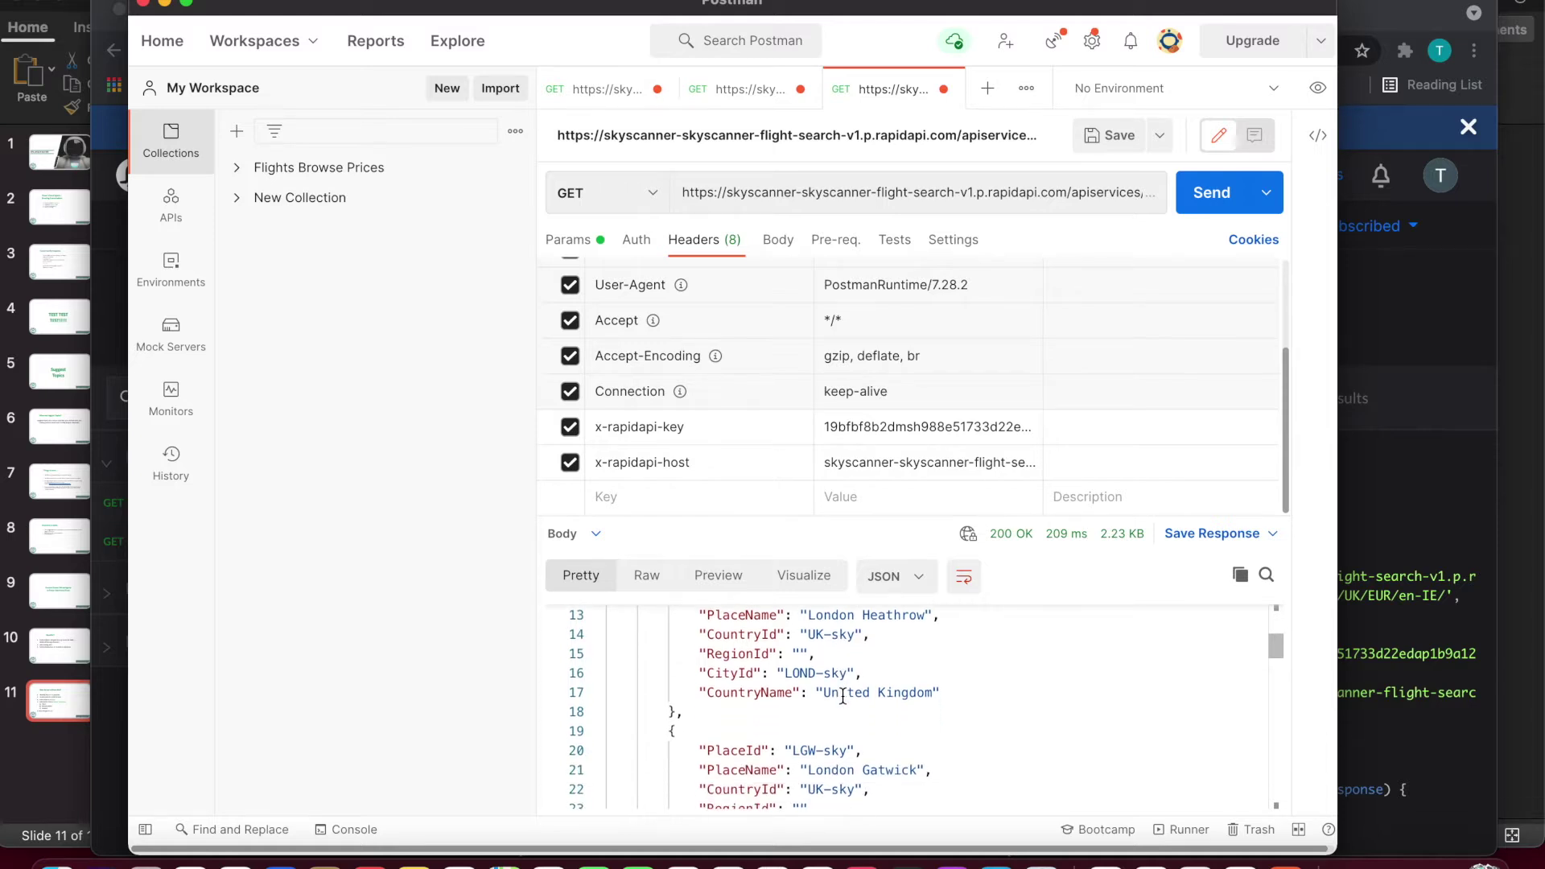
scroll(843, 696, "down", 1)
scroll(843, 696, "down", 4)
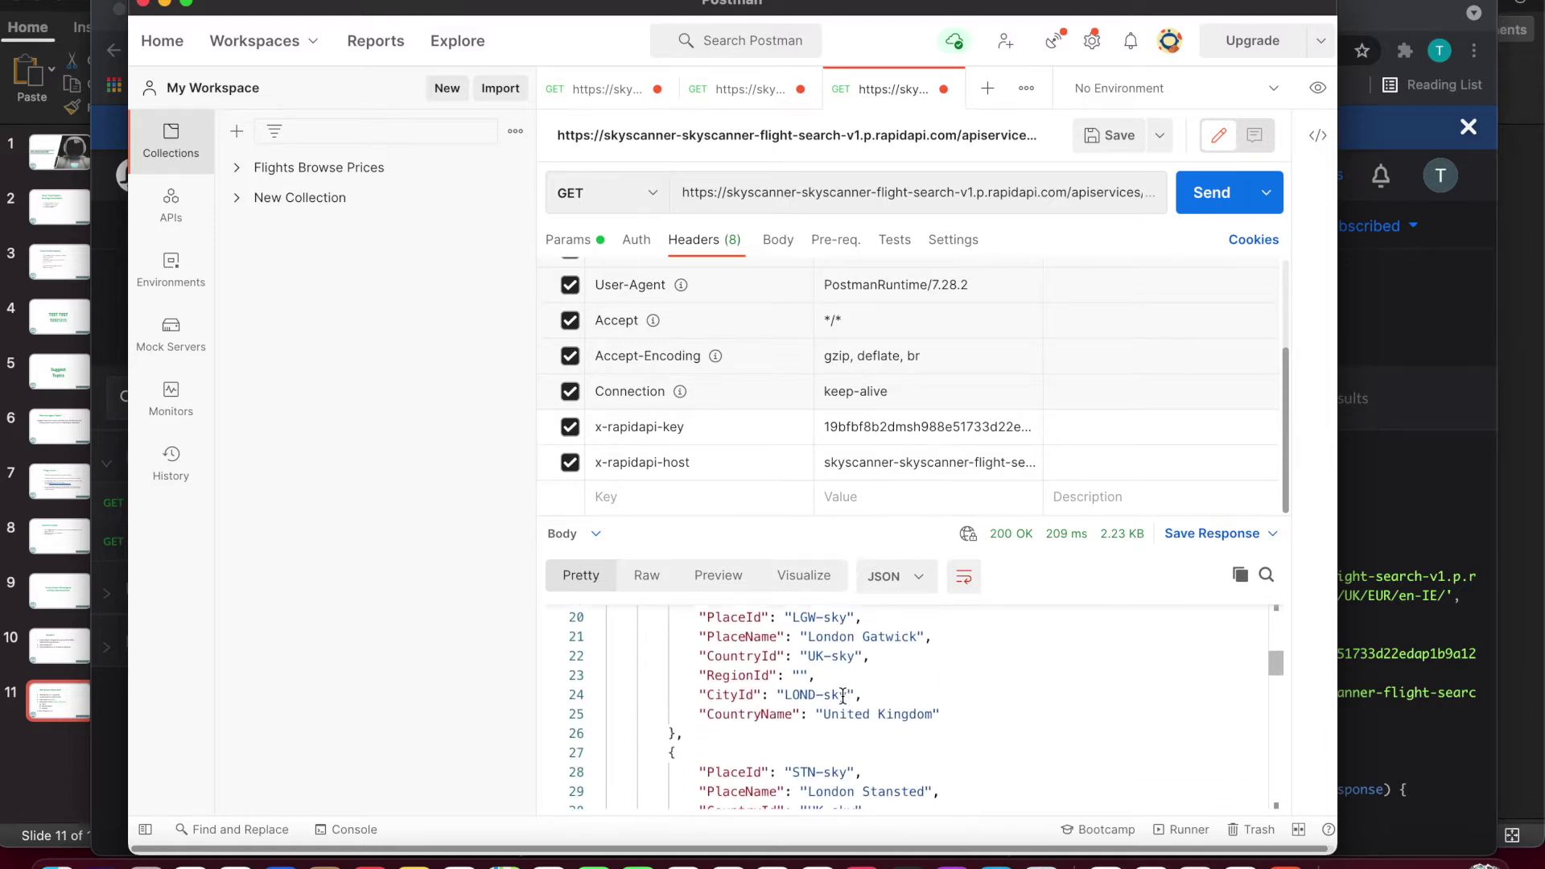
scroll(843, 697, "down", 2)
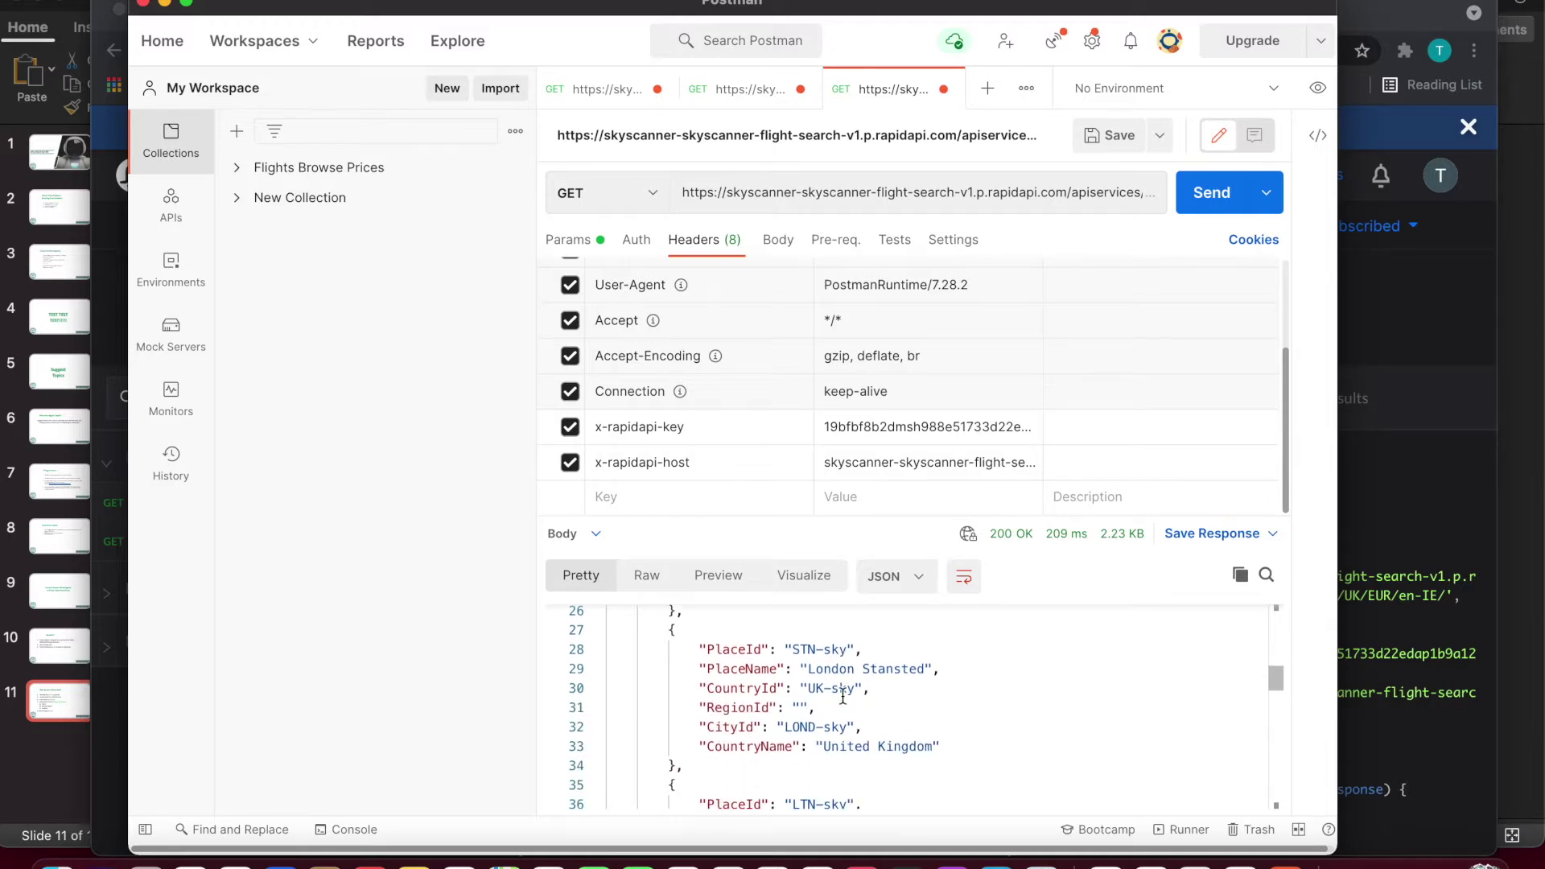
scroll(843, 696, "down", 1)
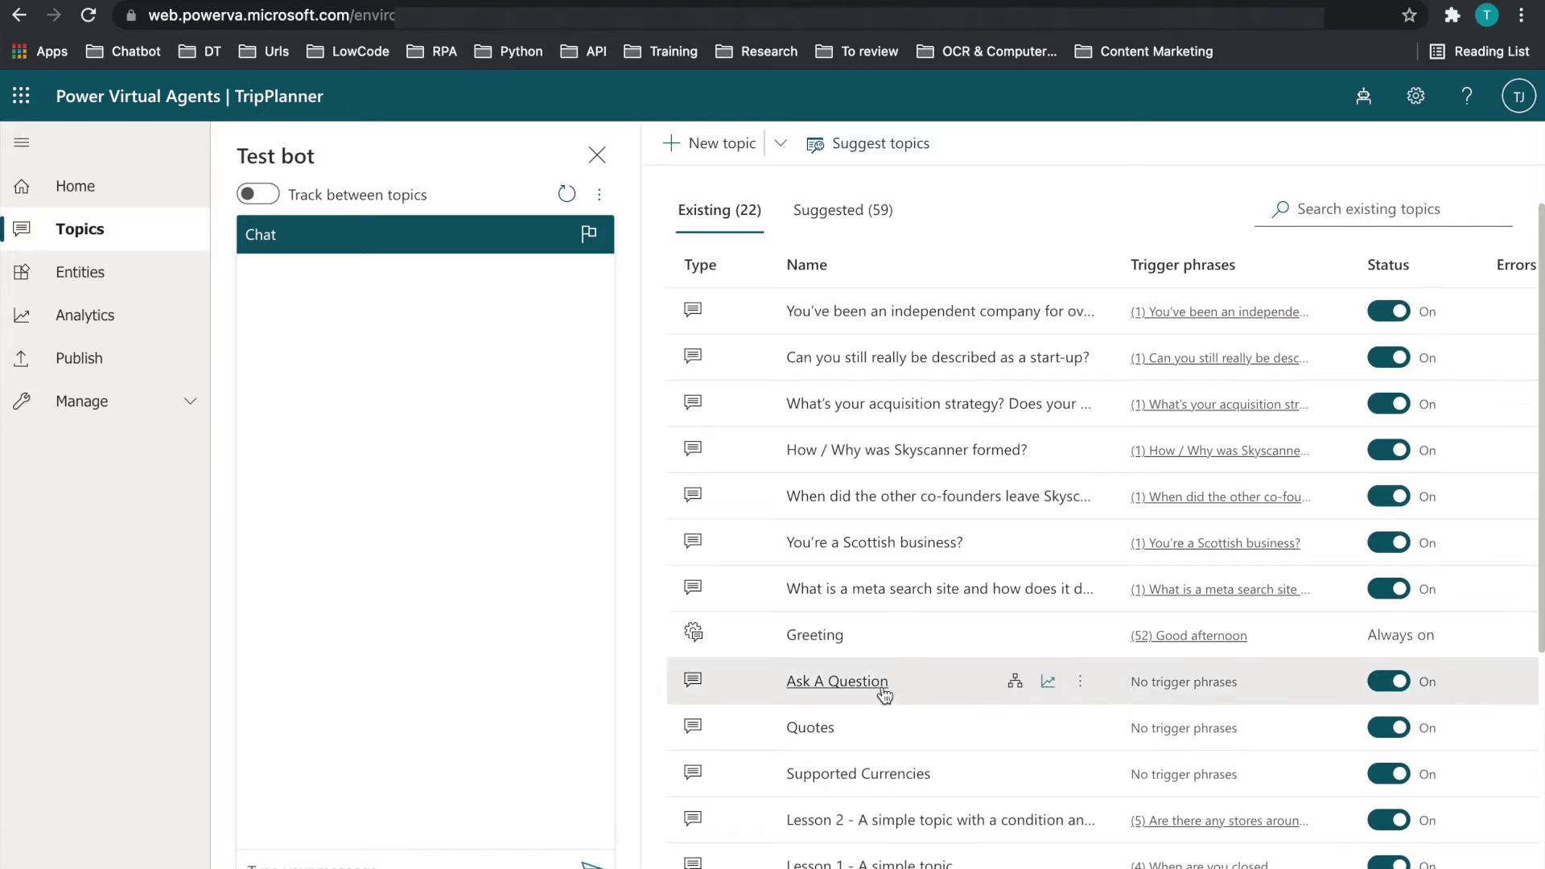
- Add trigger phrases 'Quotes', 'how much is the trip' and 'give me a quote for today'
left_click(813, 729)
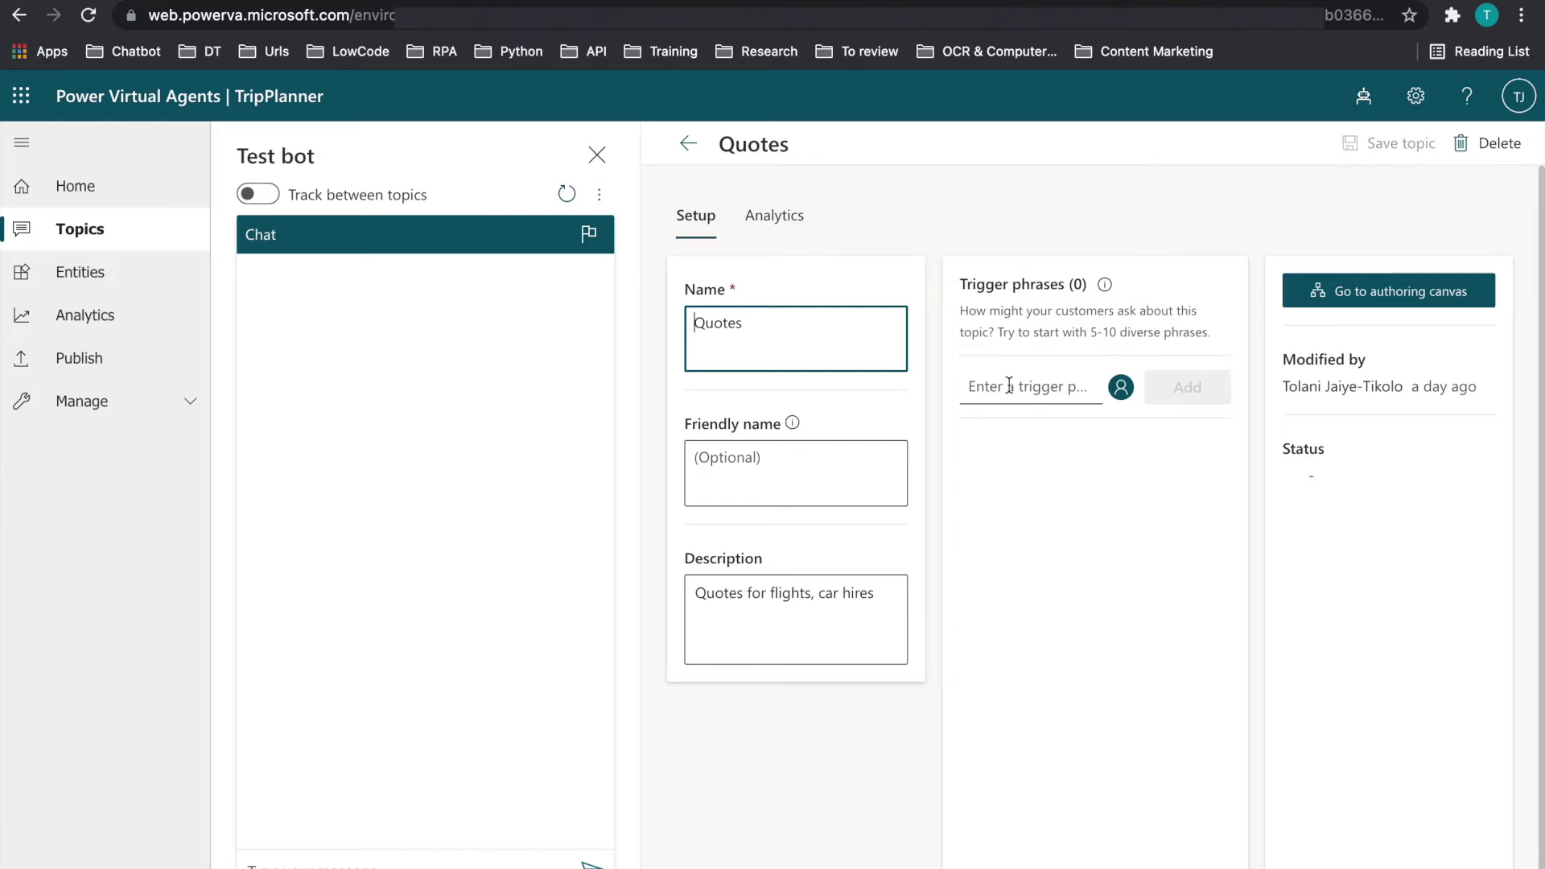
left_click(1009, 387)
type("Quotes")
key("Return")
type("how much is the trip")
key("Return")
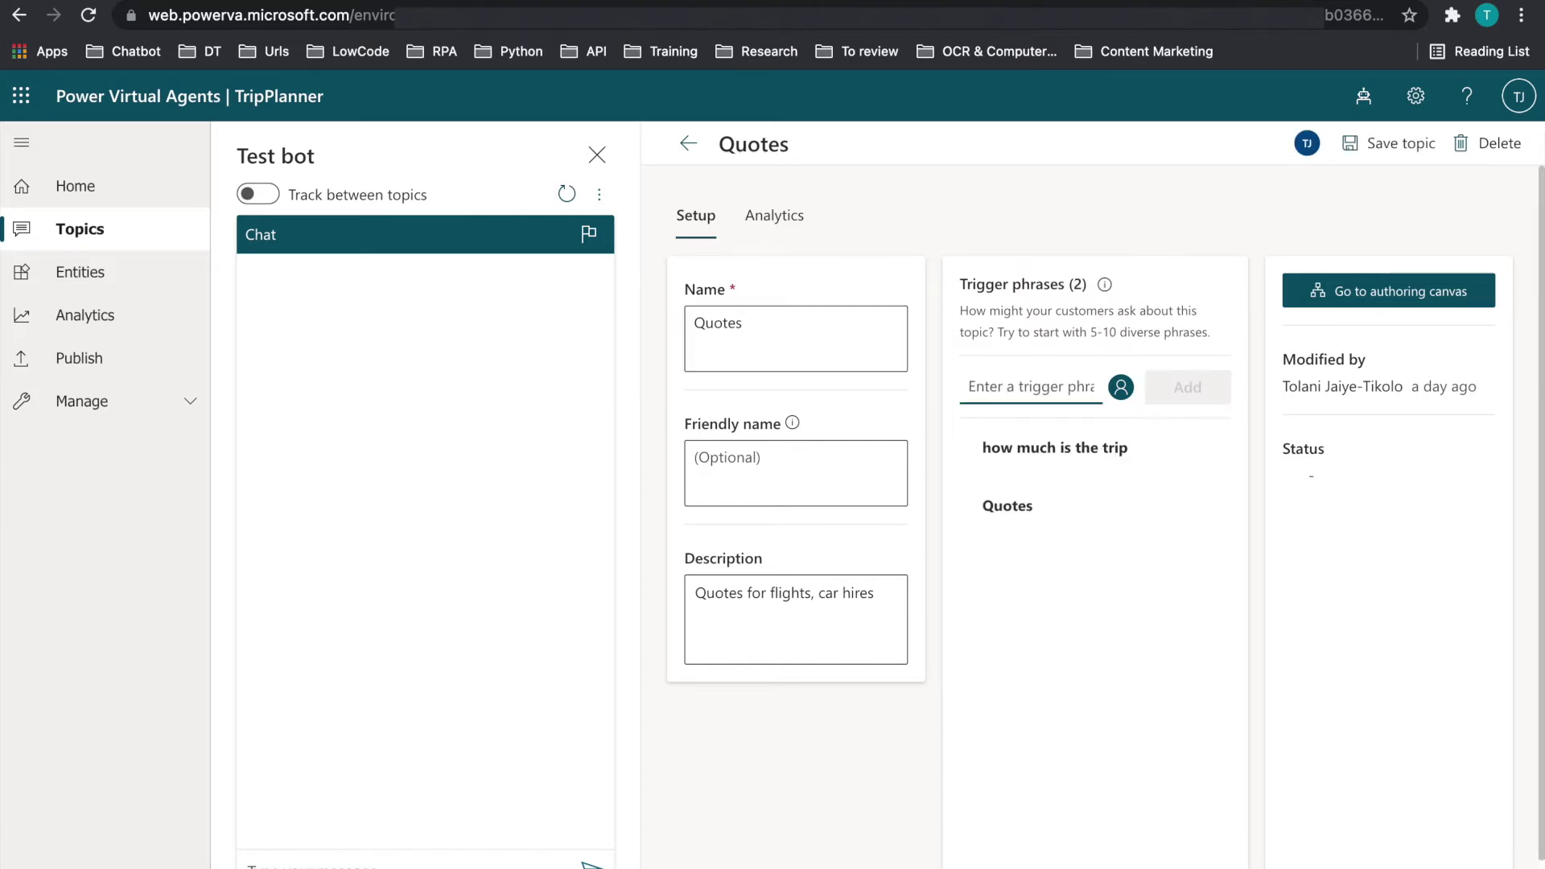
type("give me a quote for today")
key("Return")
- Add phrases 'quote for the December 12' and 'give me a quote for august', then save the topic
type("give me a")
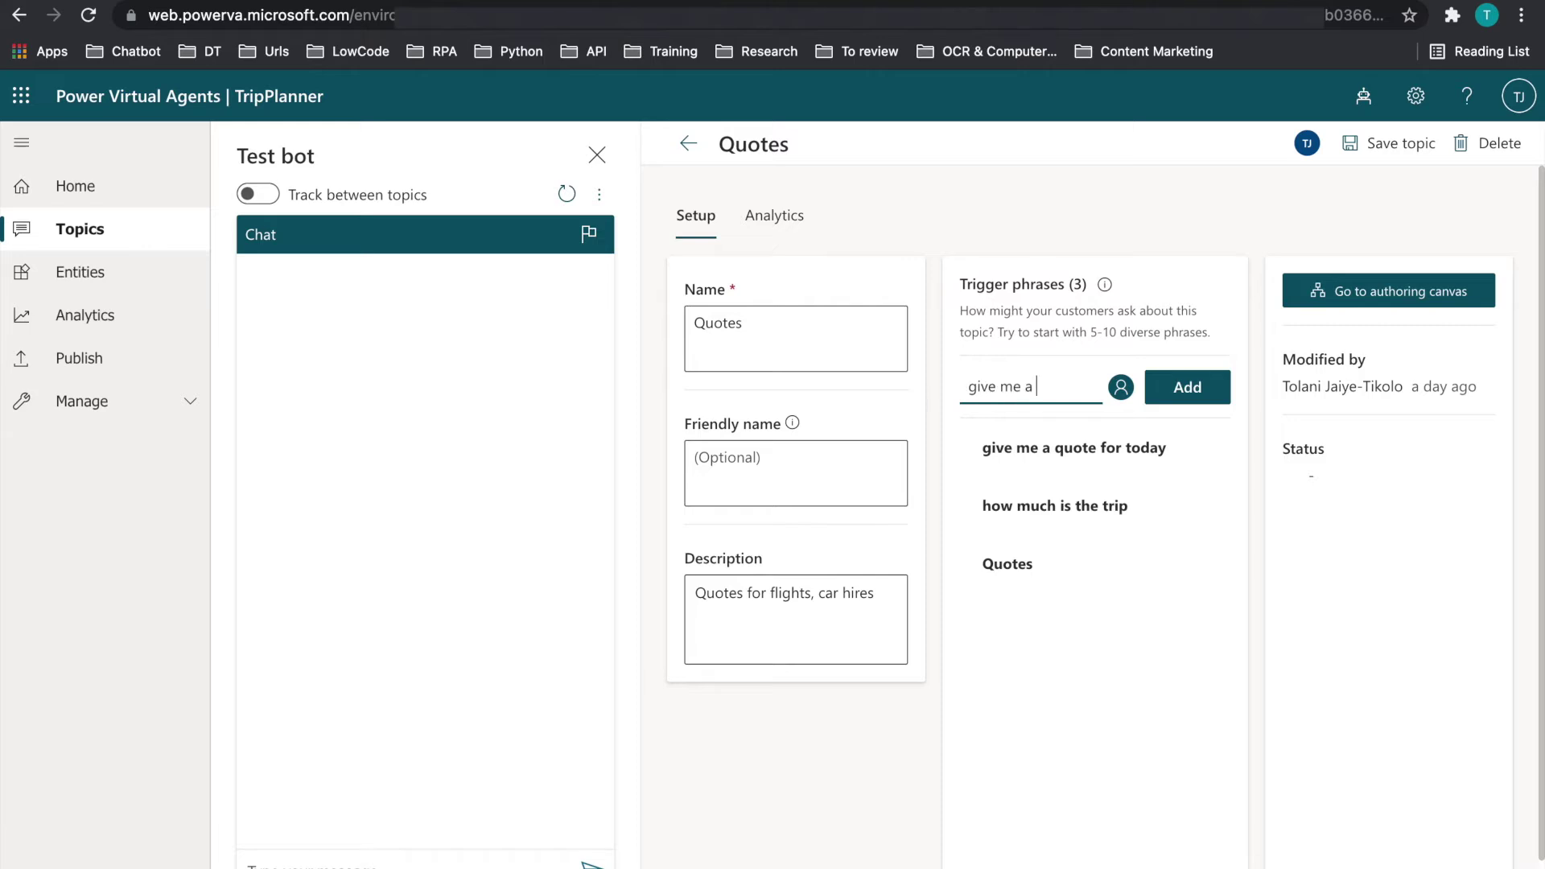
key("BackSpace")
key("BackSpace")
key("BackSpace")
key("BackSpace")
key("BackSpace")
key("BackSpace")
key("BackSpace")
key("BackSpace")
key("BackSpace")
key("BackSpace")
type("quote for the December 12")
key("Return")
type("give me a quote for august")
key("Return")
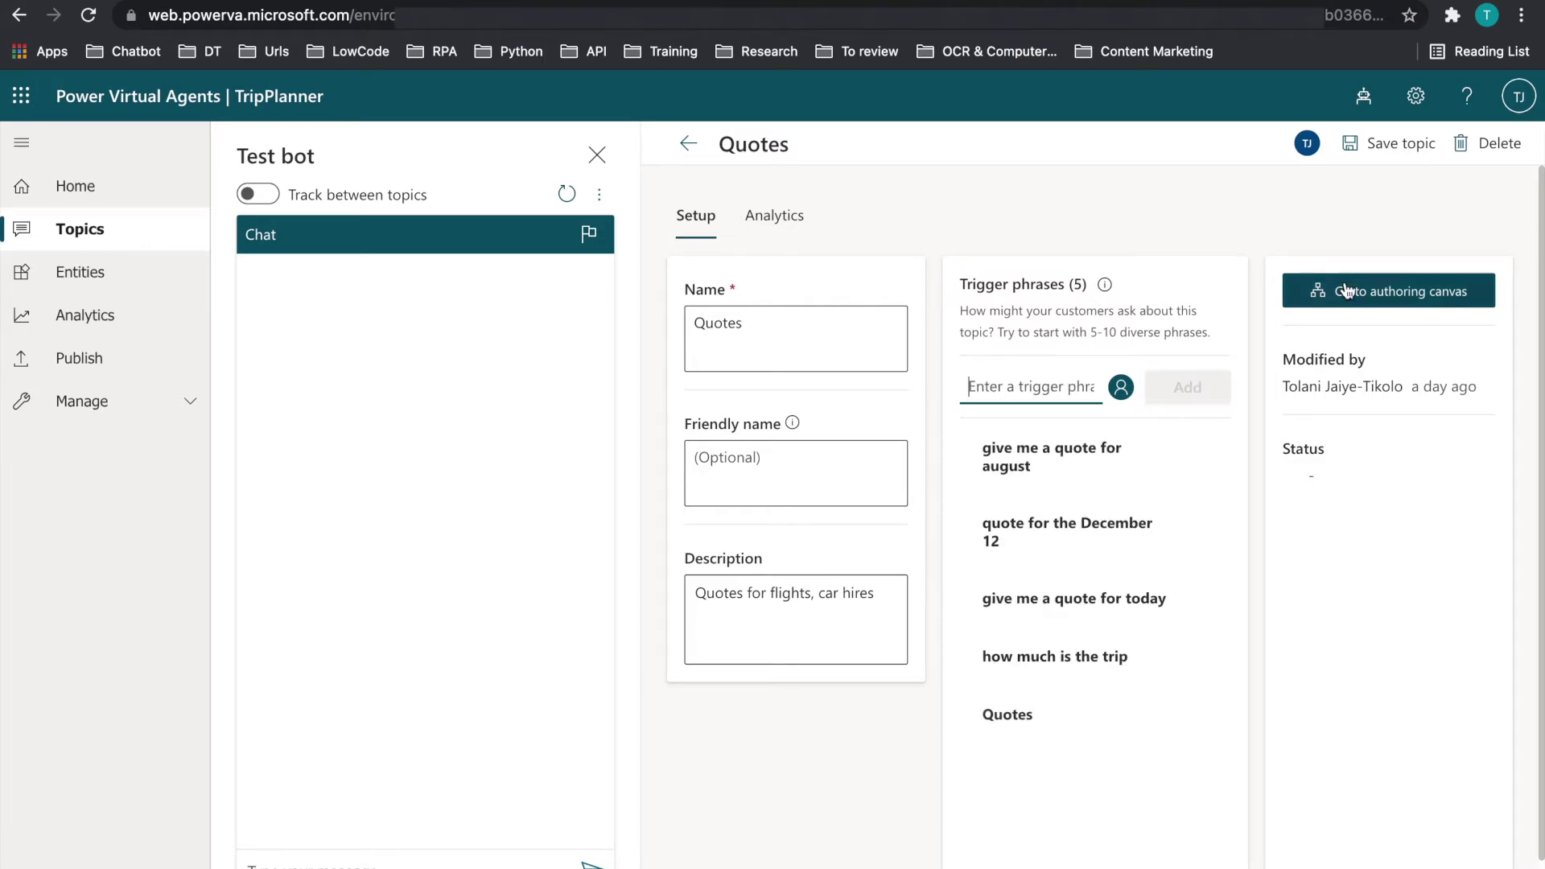
left_click(938, 285)
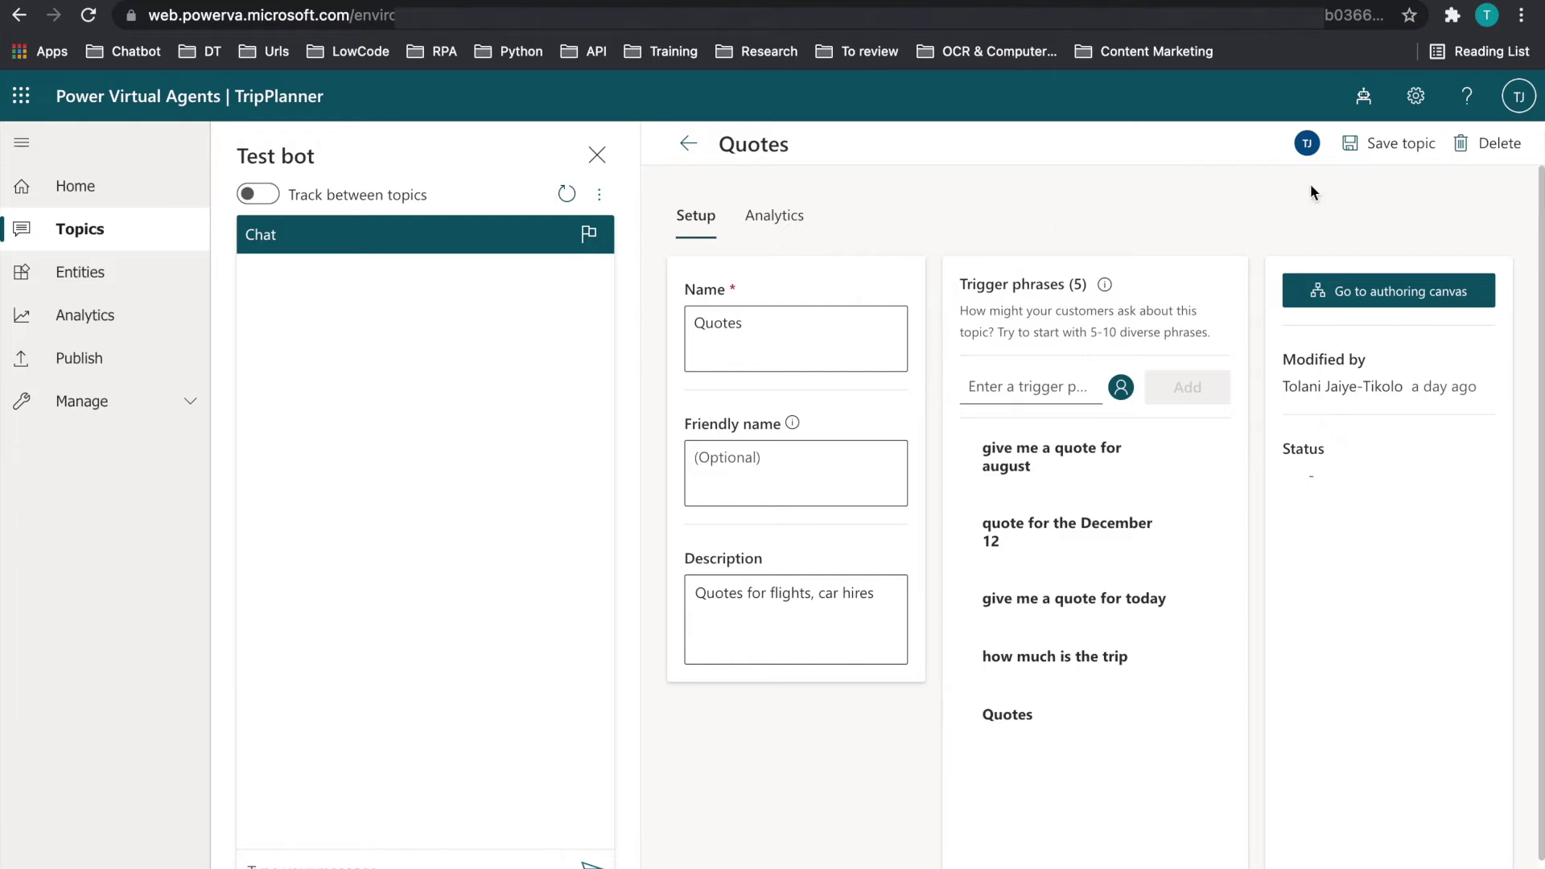
left_click(1400, 143)
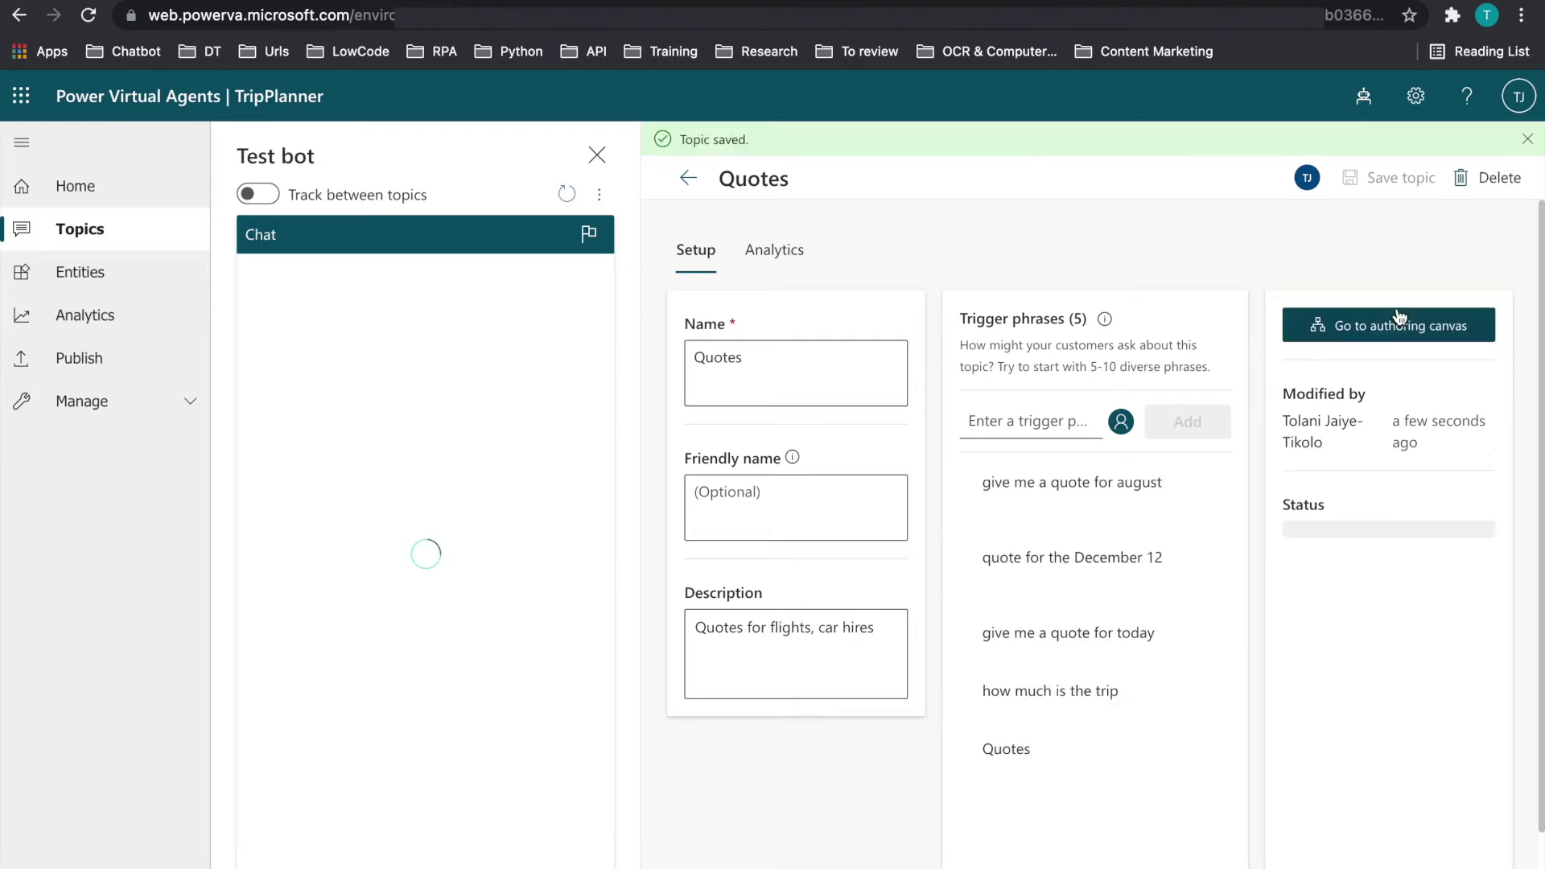
- Delete the 'hello from quotes' greeting message from the Quotes topic canvas
left_click(1399, 322)
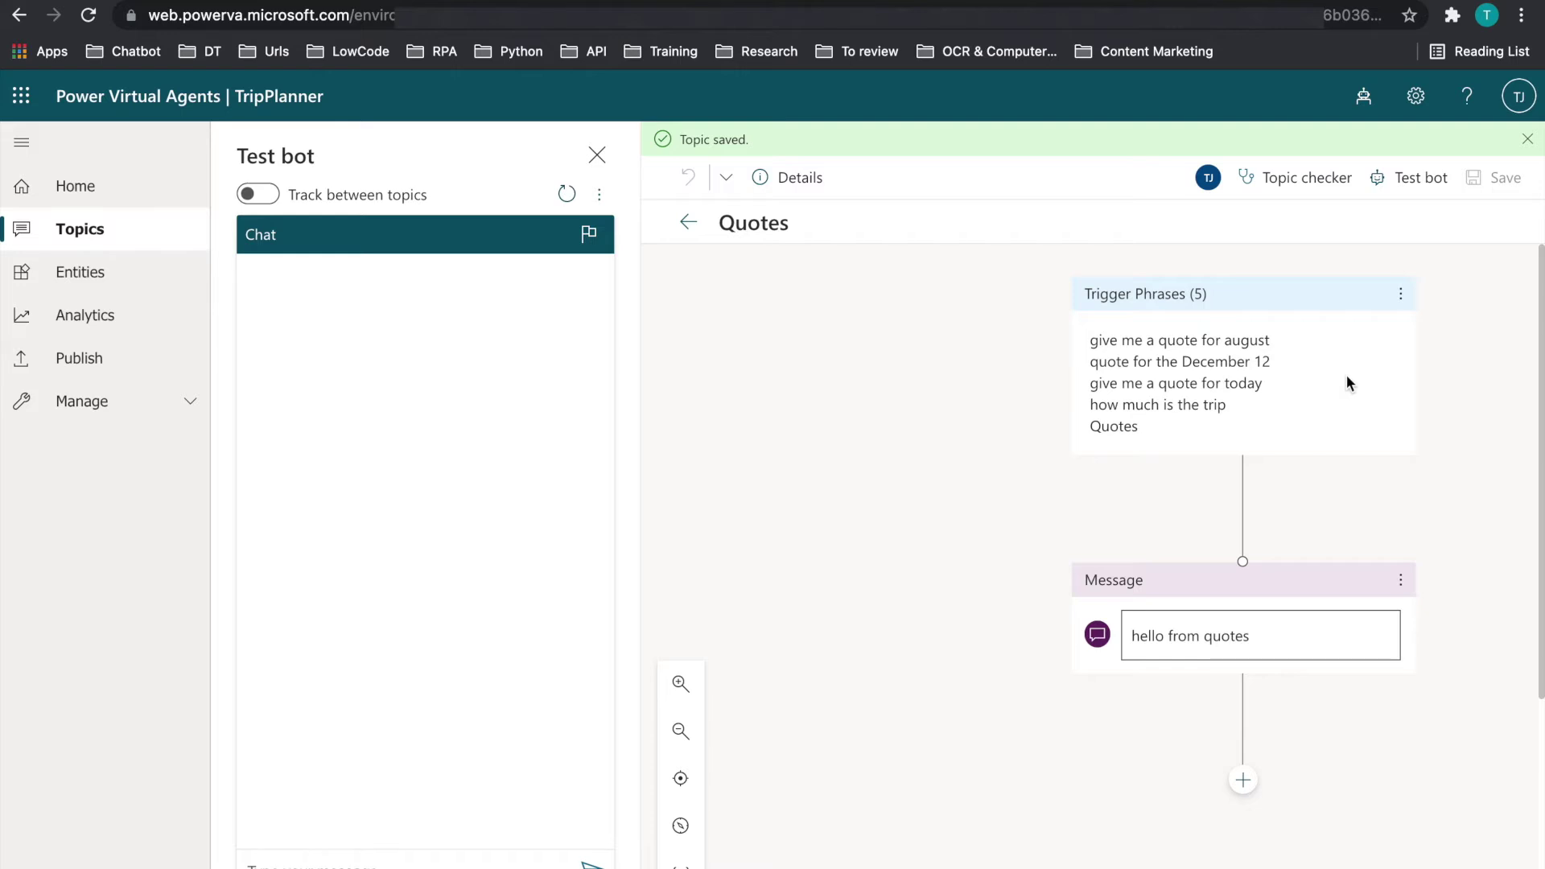
scroll(1347, 376, "down", 1)
scroll(1284, 435, "right", 2)
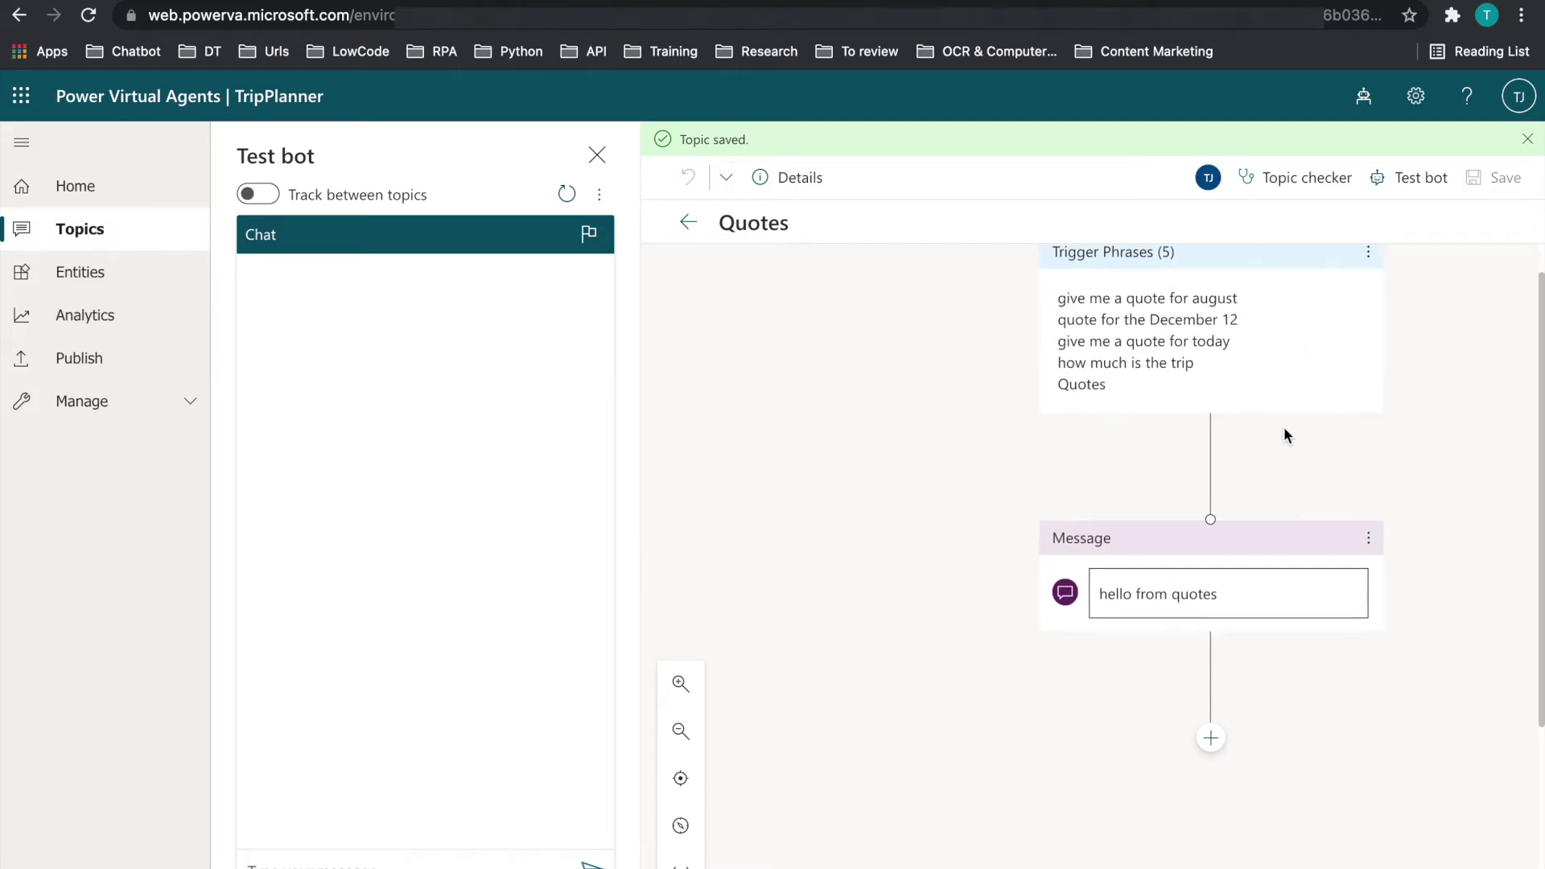
left_click(1163, 585)
left_click_drag(1166, 586, 1002, 607)
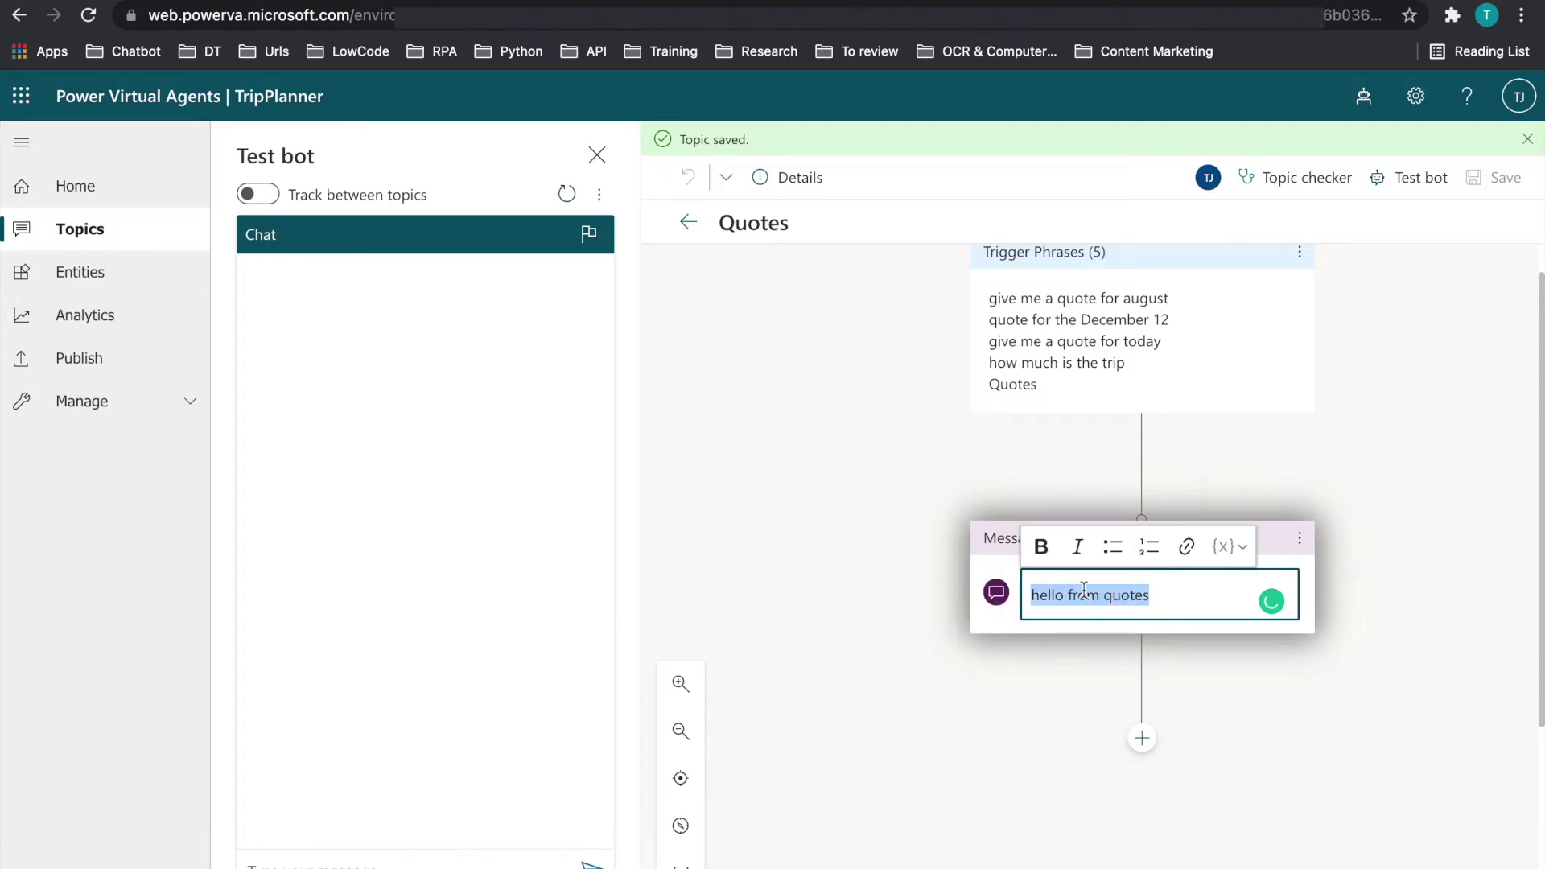
left_click(1299, 538)
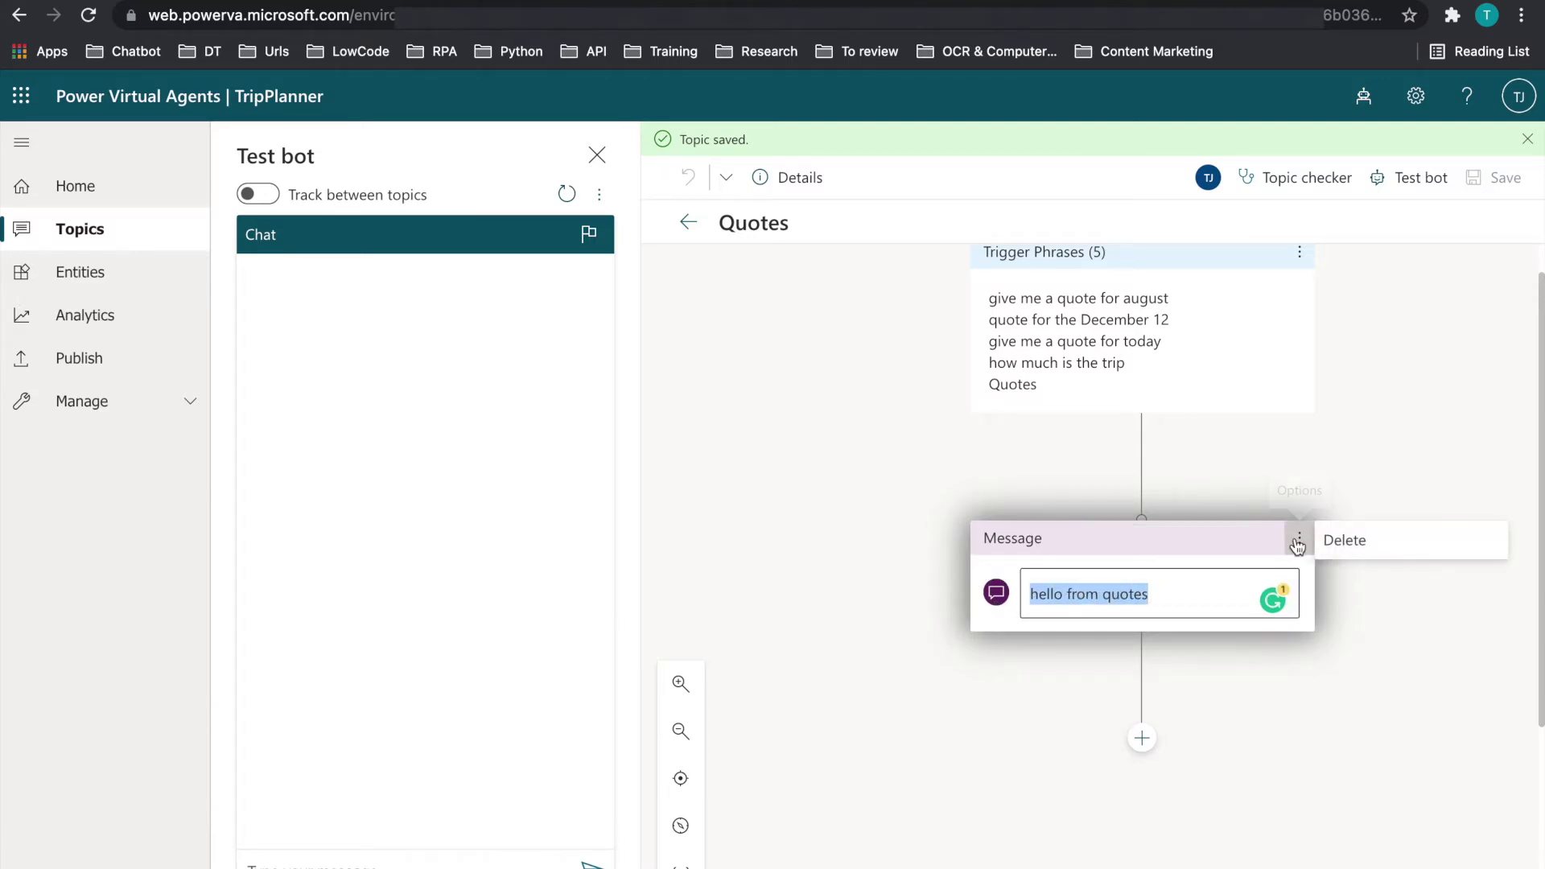
left_click(1330, 547)
- Add the question 'Where are you departing from?', saving the full response as Departing_from
left_click(1140, 523)
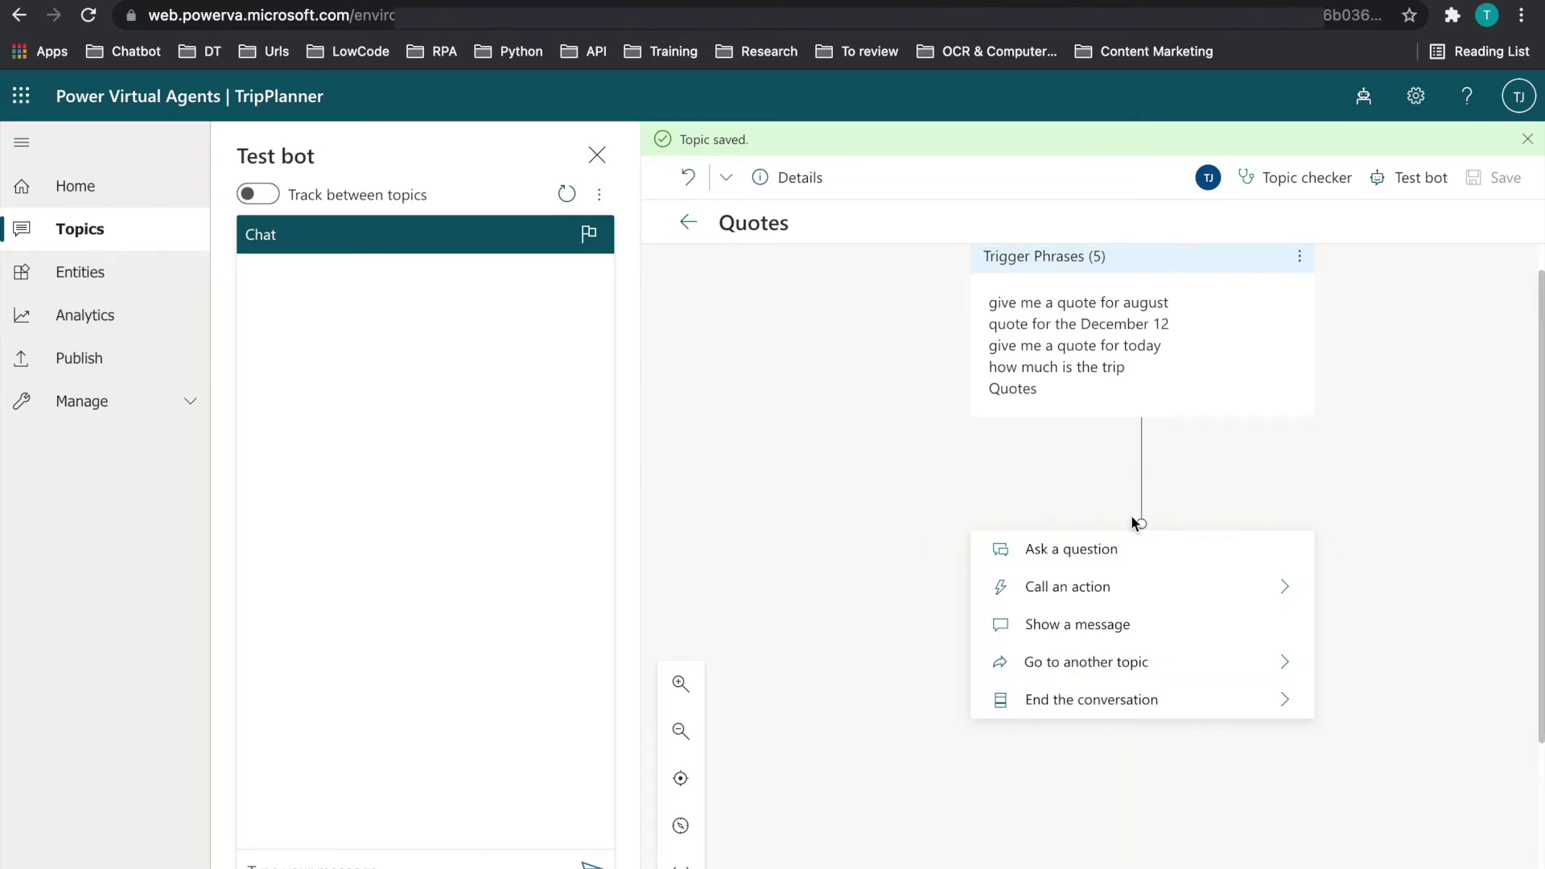
left_click(1092, 561)
type("Where ")
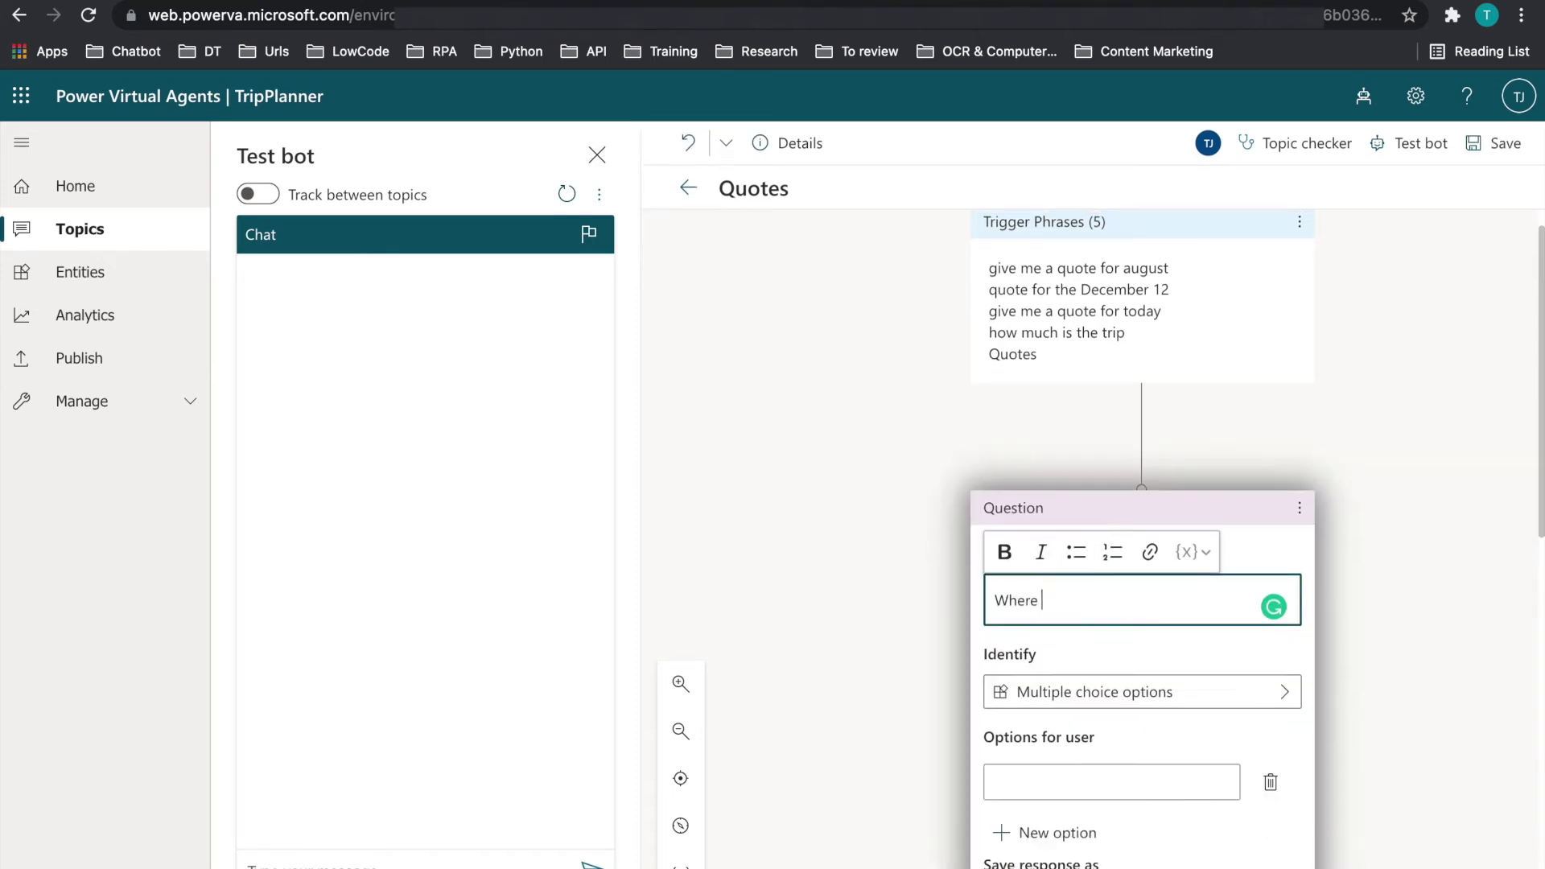
type("are you departing from?")
left_click(1052, 690)
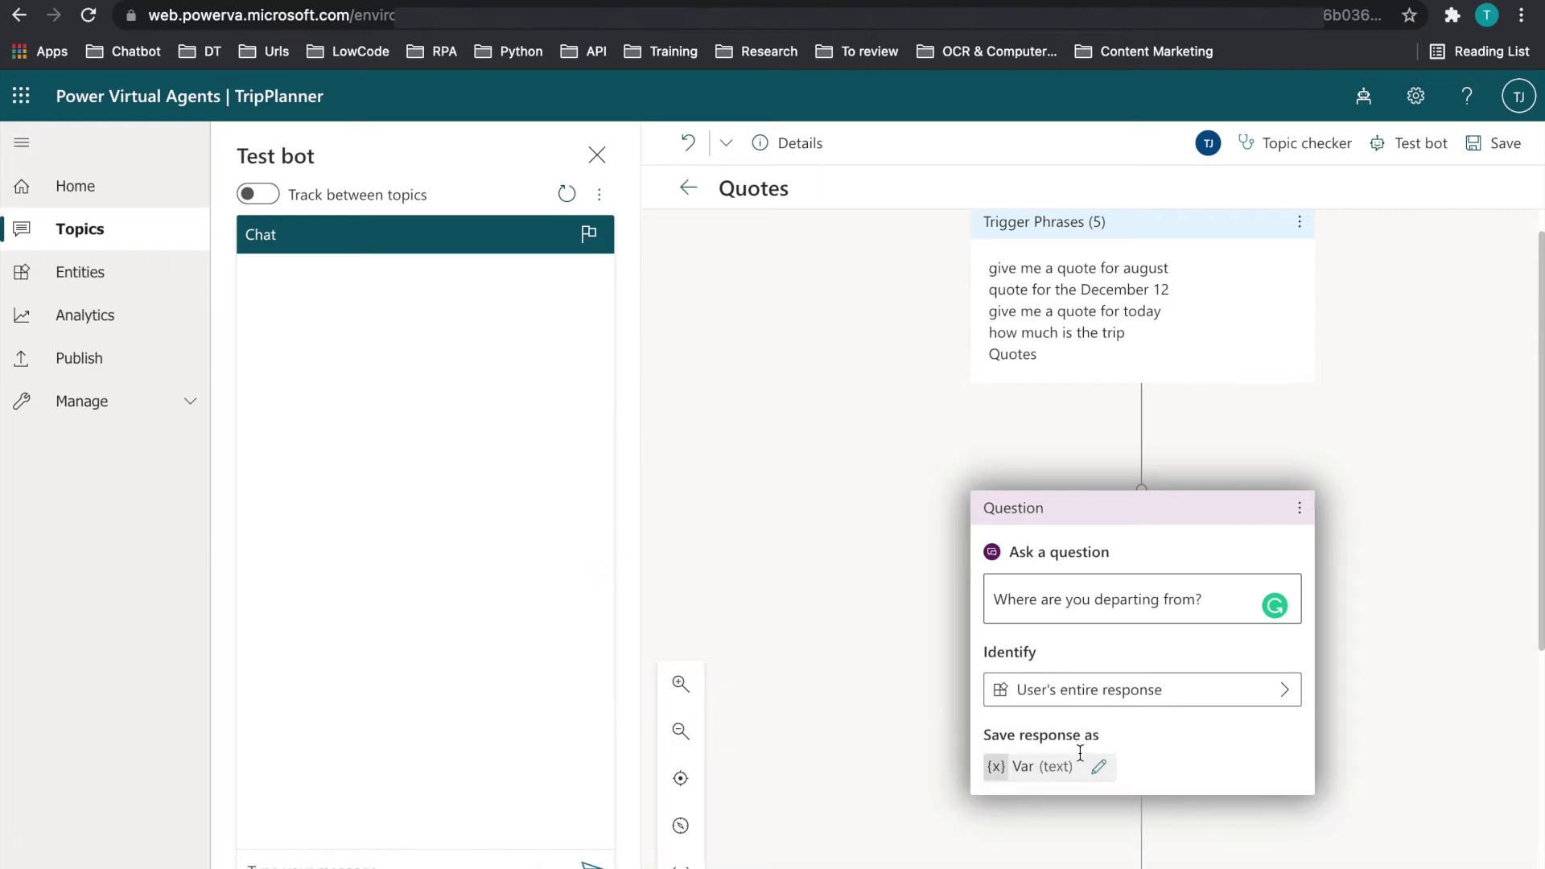
left_click(1099, 766)
type("Departing_from")
left_click(1493, 143)
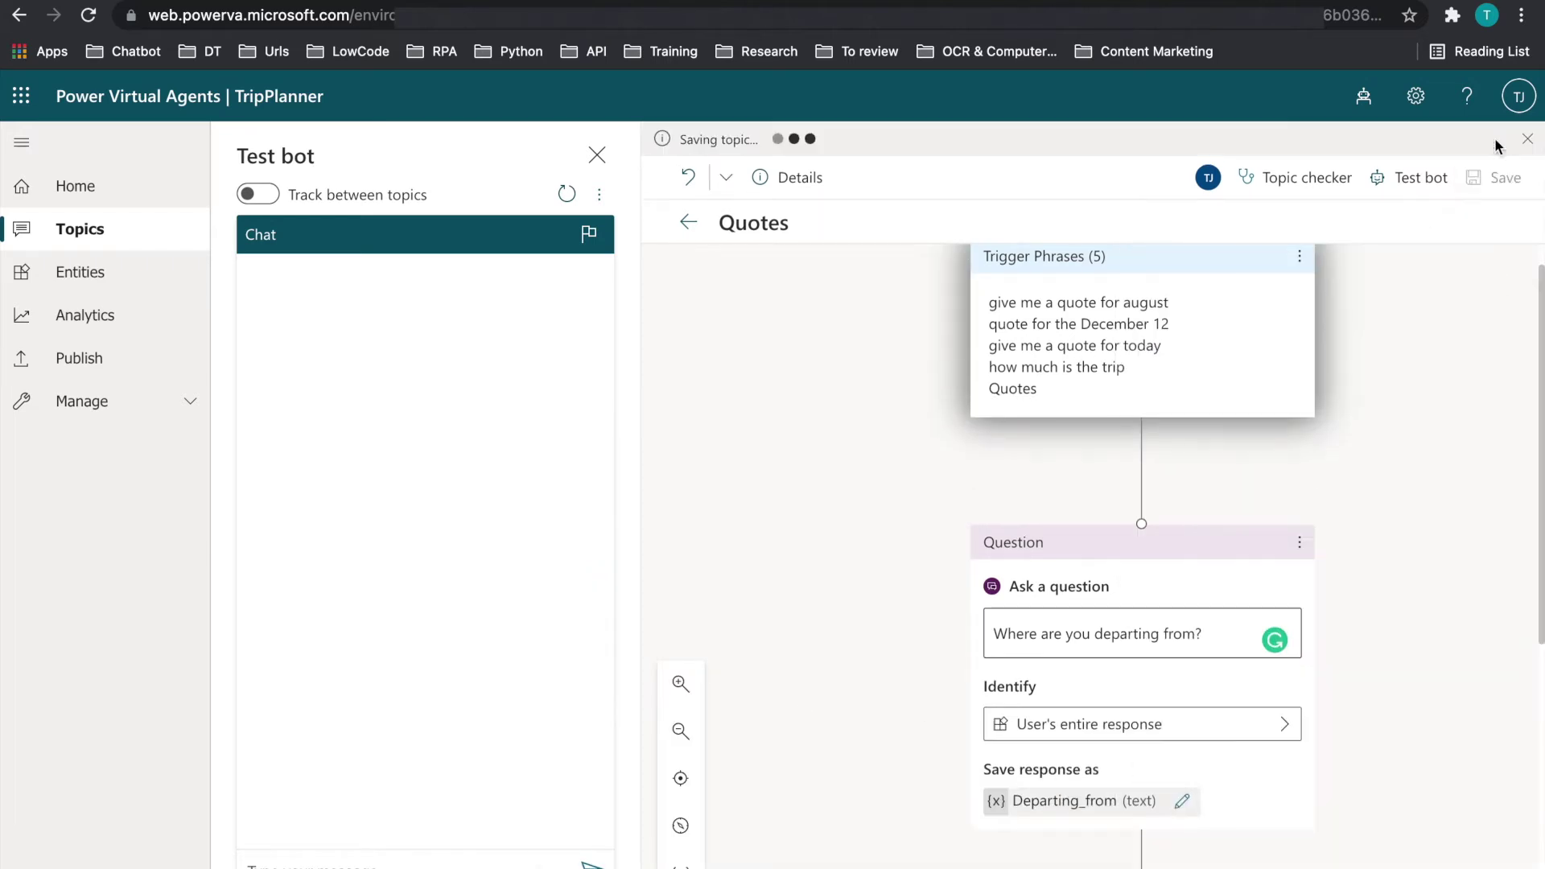
- Add a Call an action node below the question and create a new flow
scroll(1261, 588, "down", 5)
left_click(1142, 466)
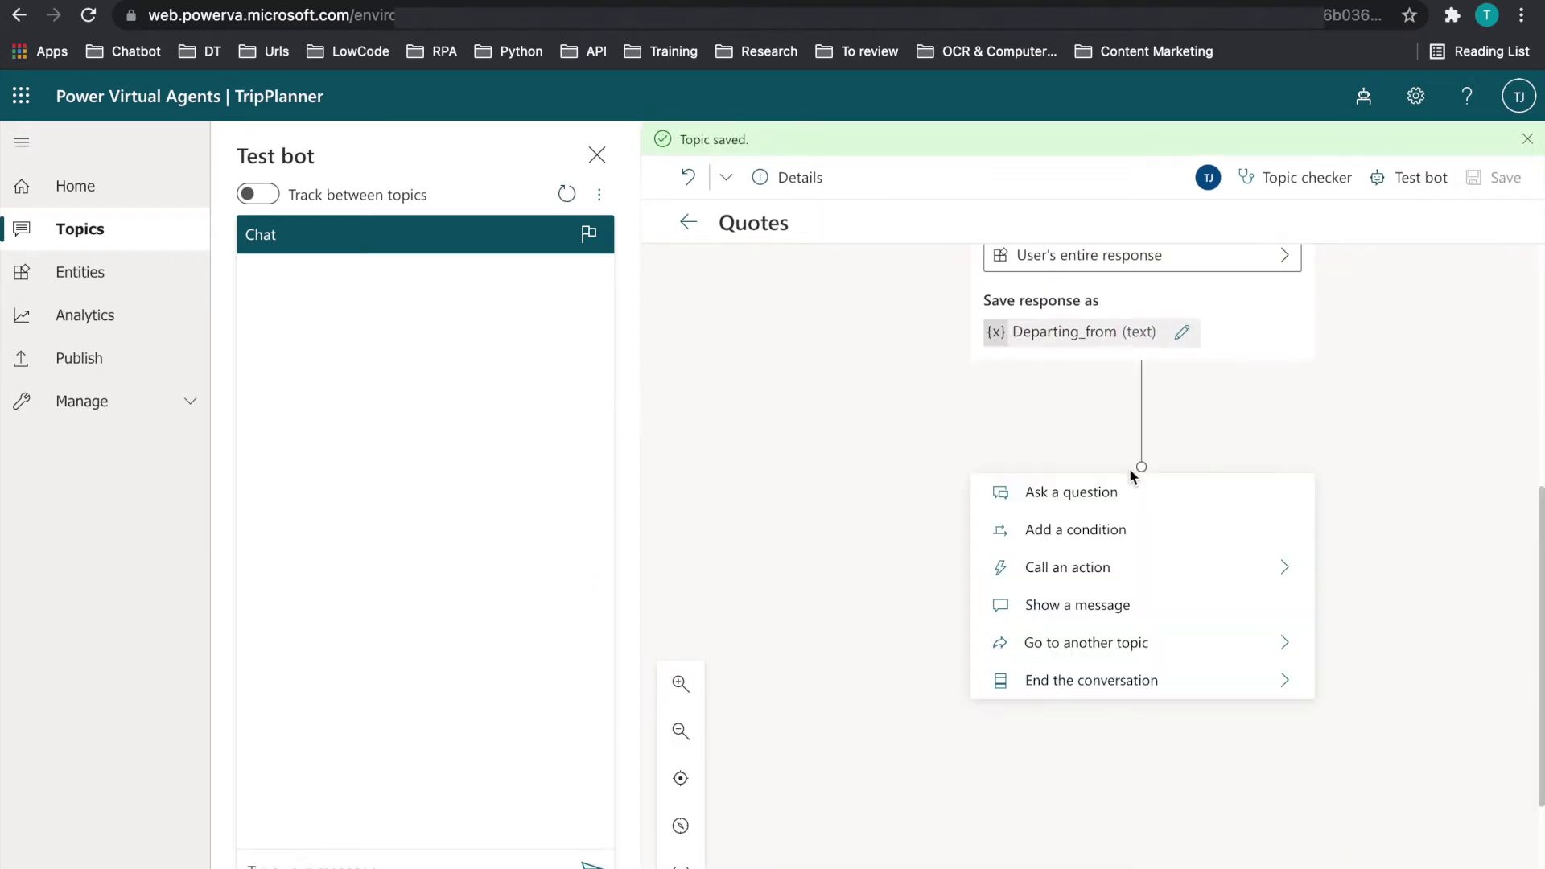
left_click(1113, 574)
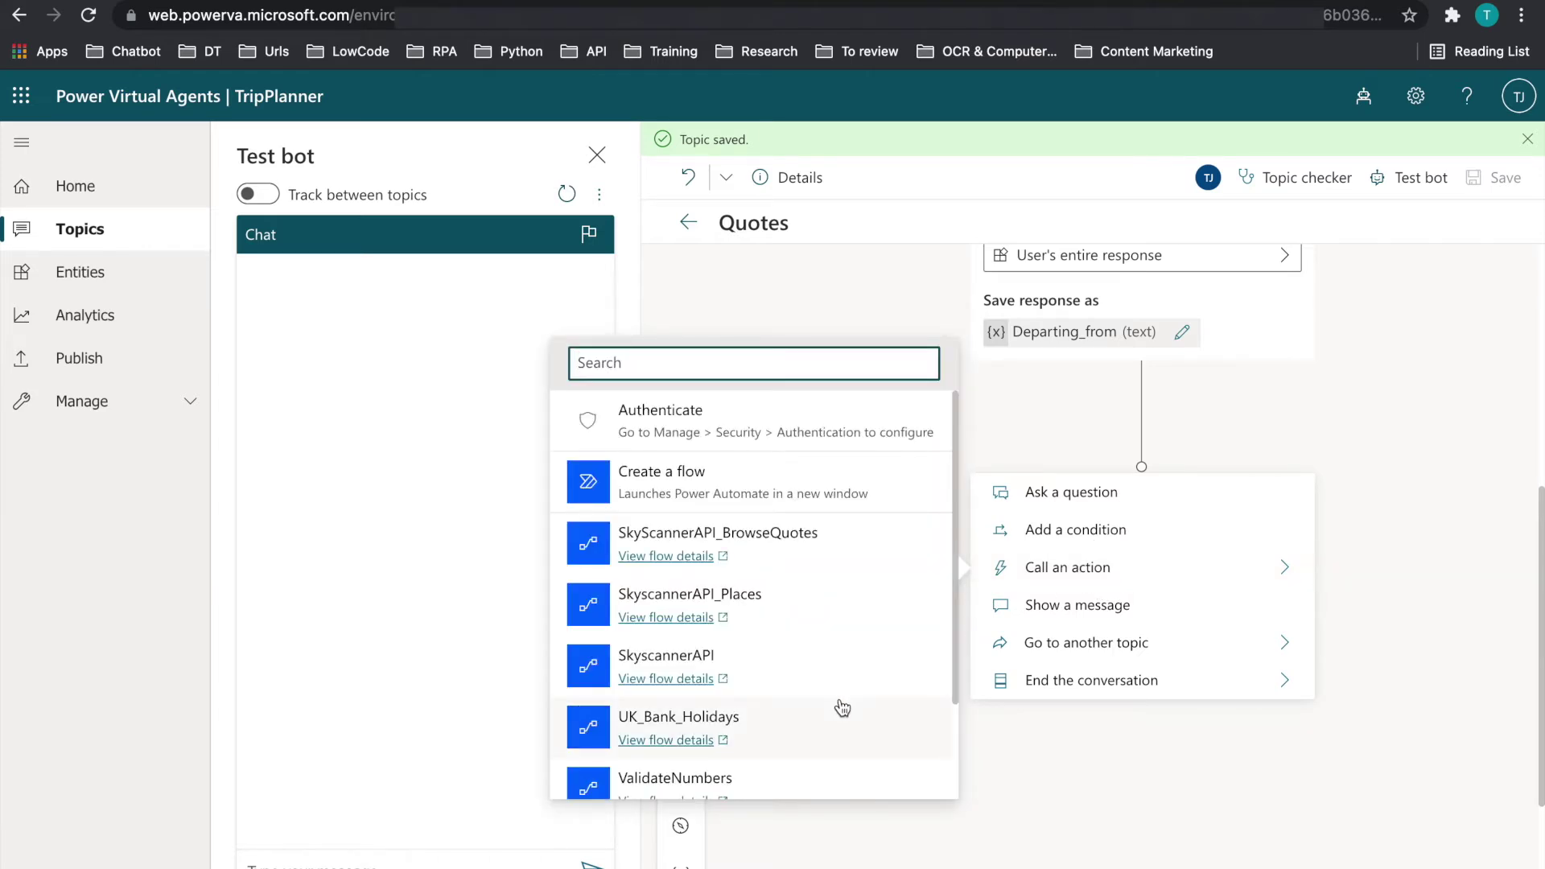
scroll(838, 707, "down", 2)
scroll(841, 707, "up", 2)
left_click(677, 481)
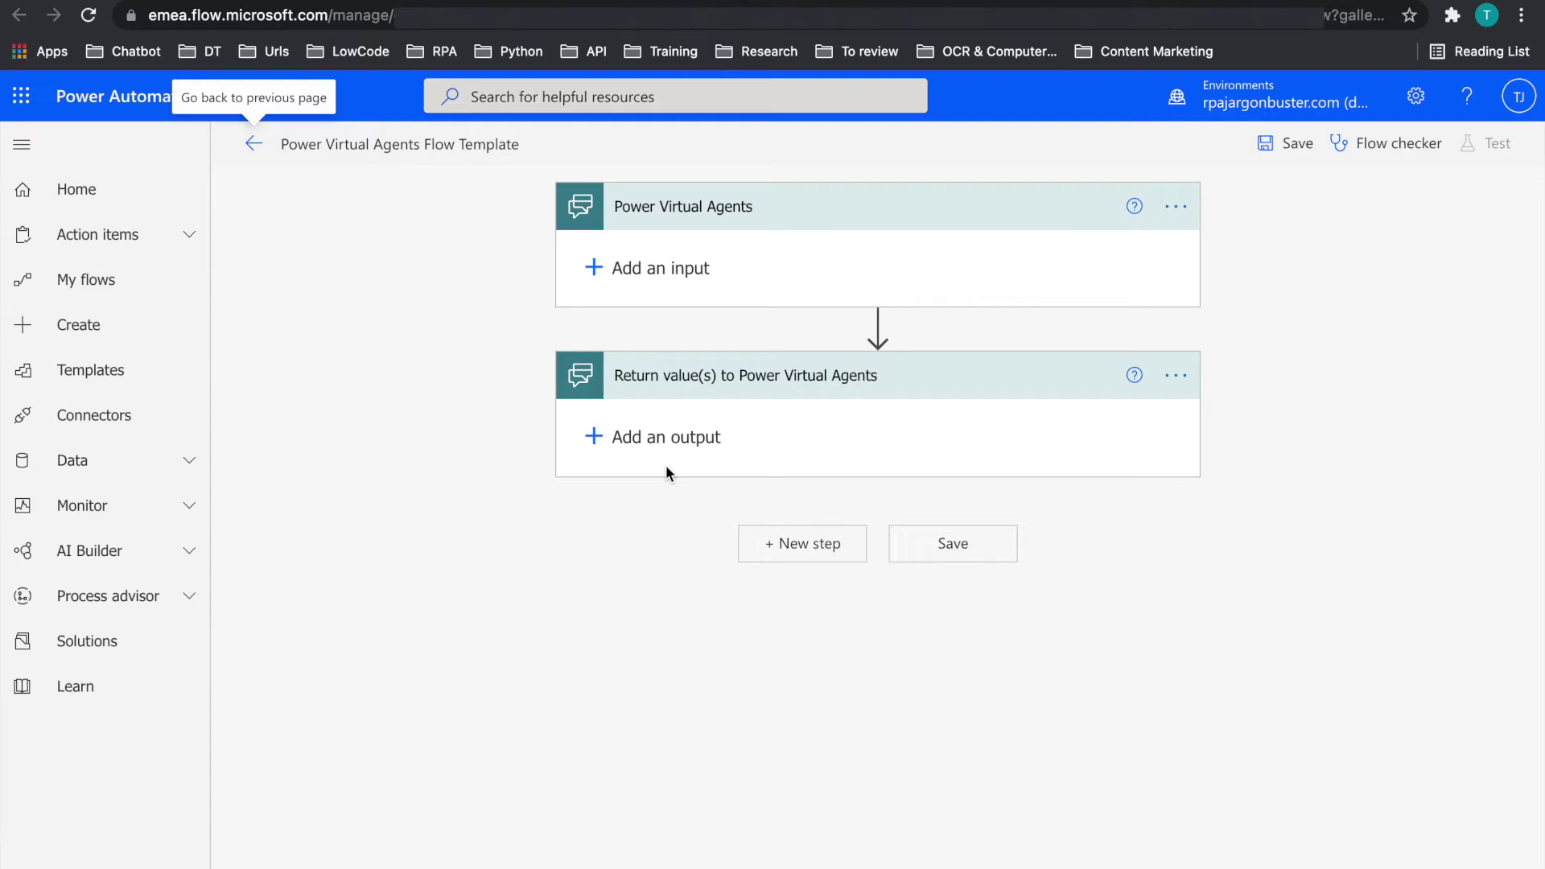
- Name the flow GetAllPlacesFromSkyScanner and add a text input named place
left_click(464, 153)
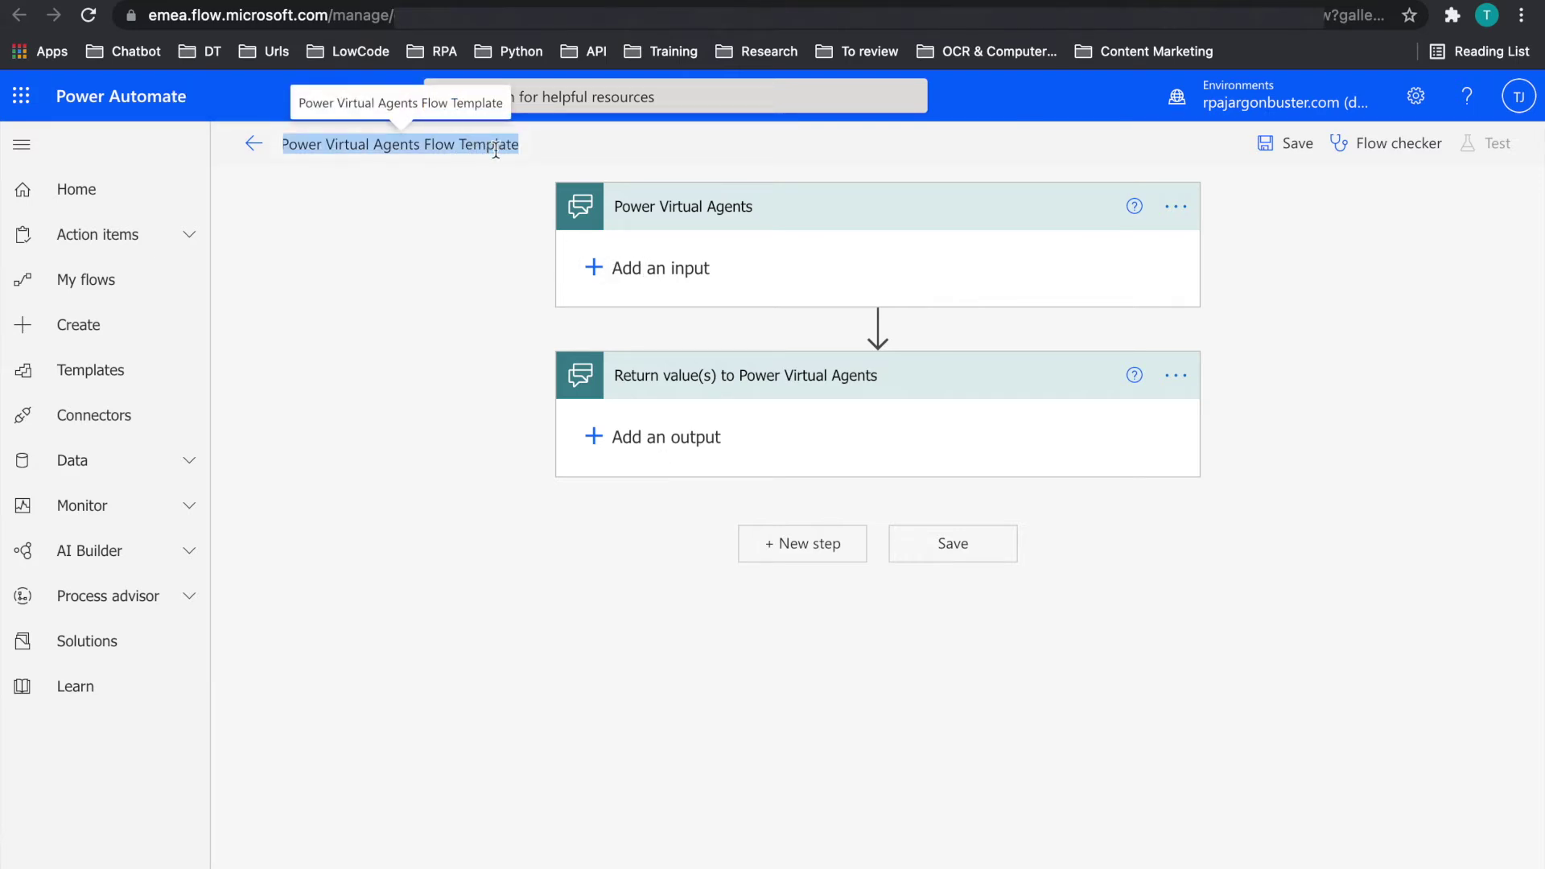
type("Ge")
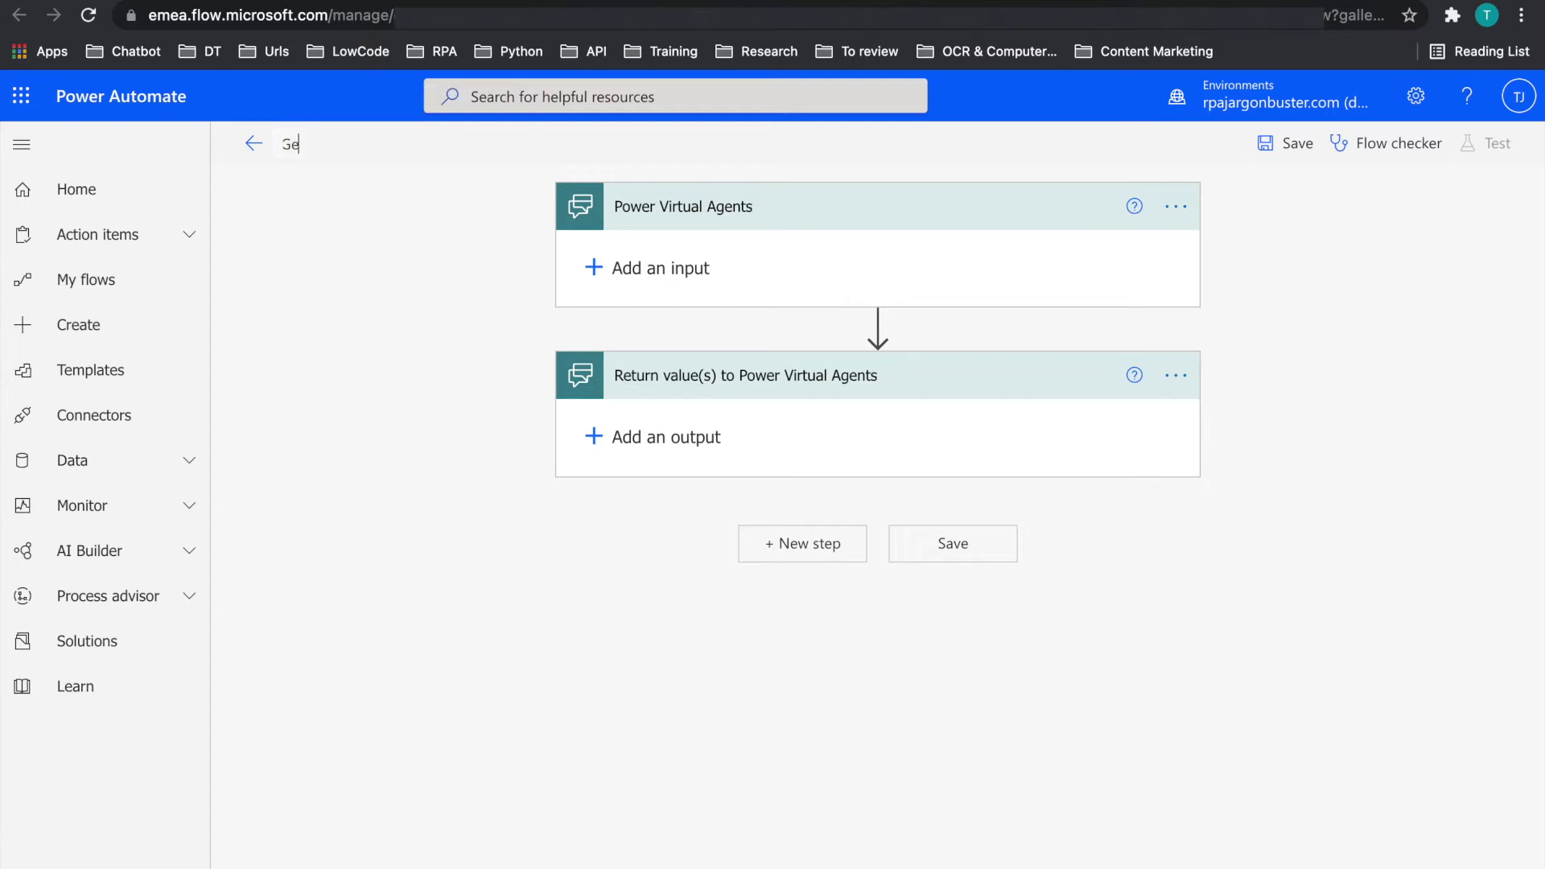
type("tAllPlacesFromSkyScanner")
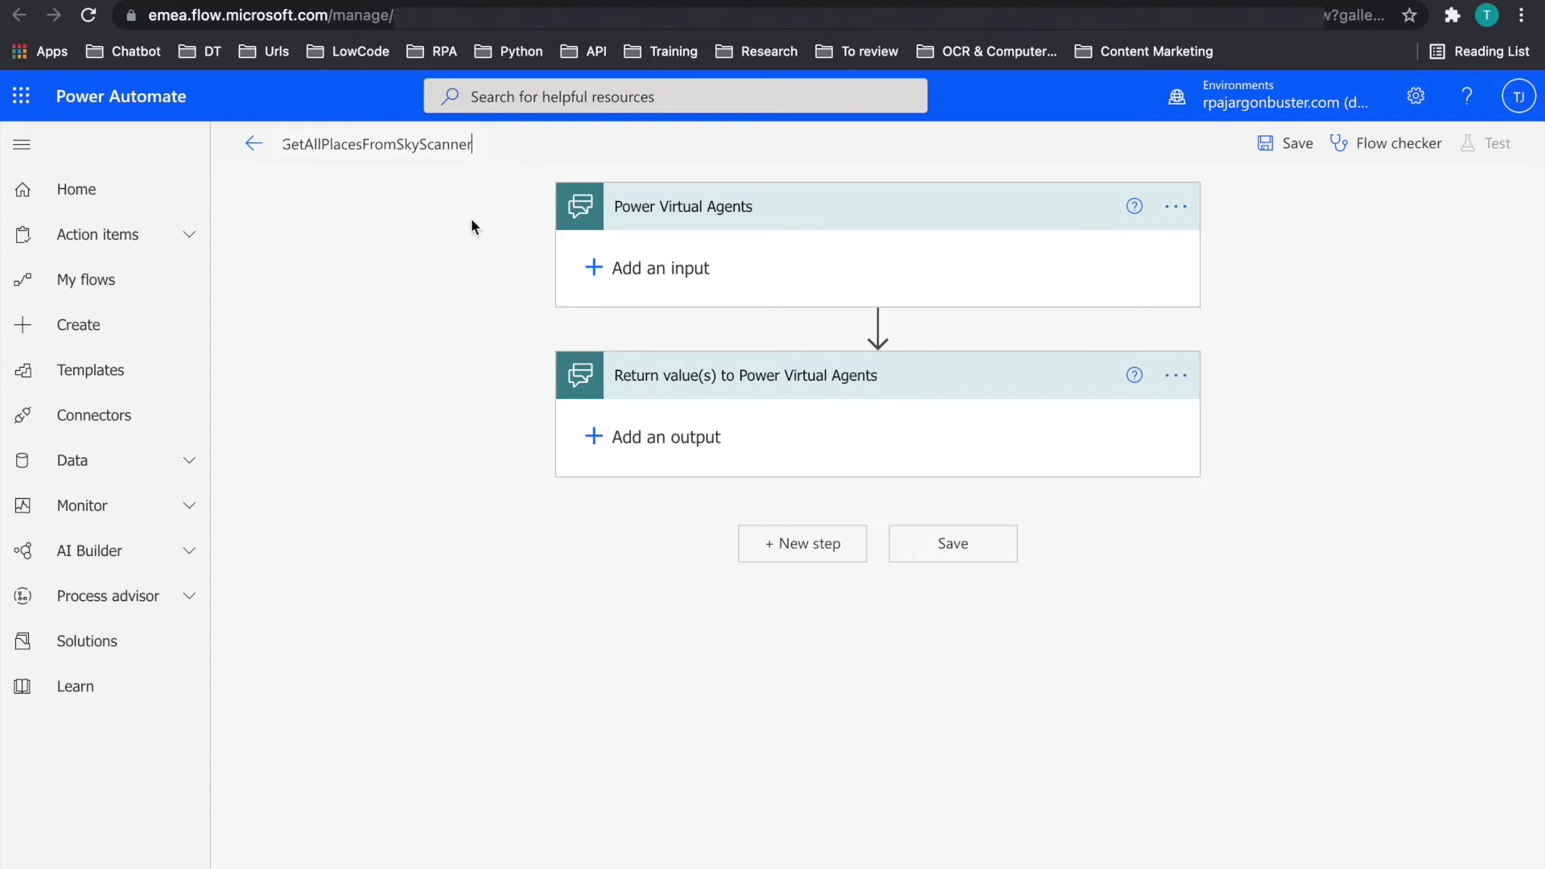
left_click(624, 269)
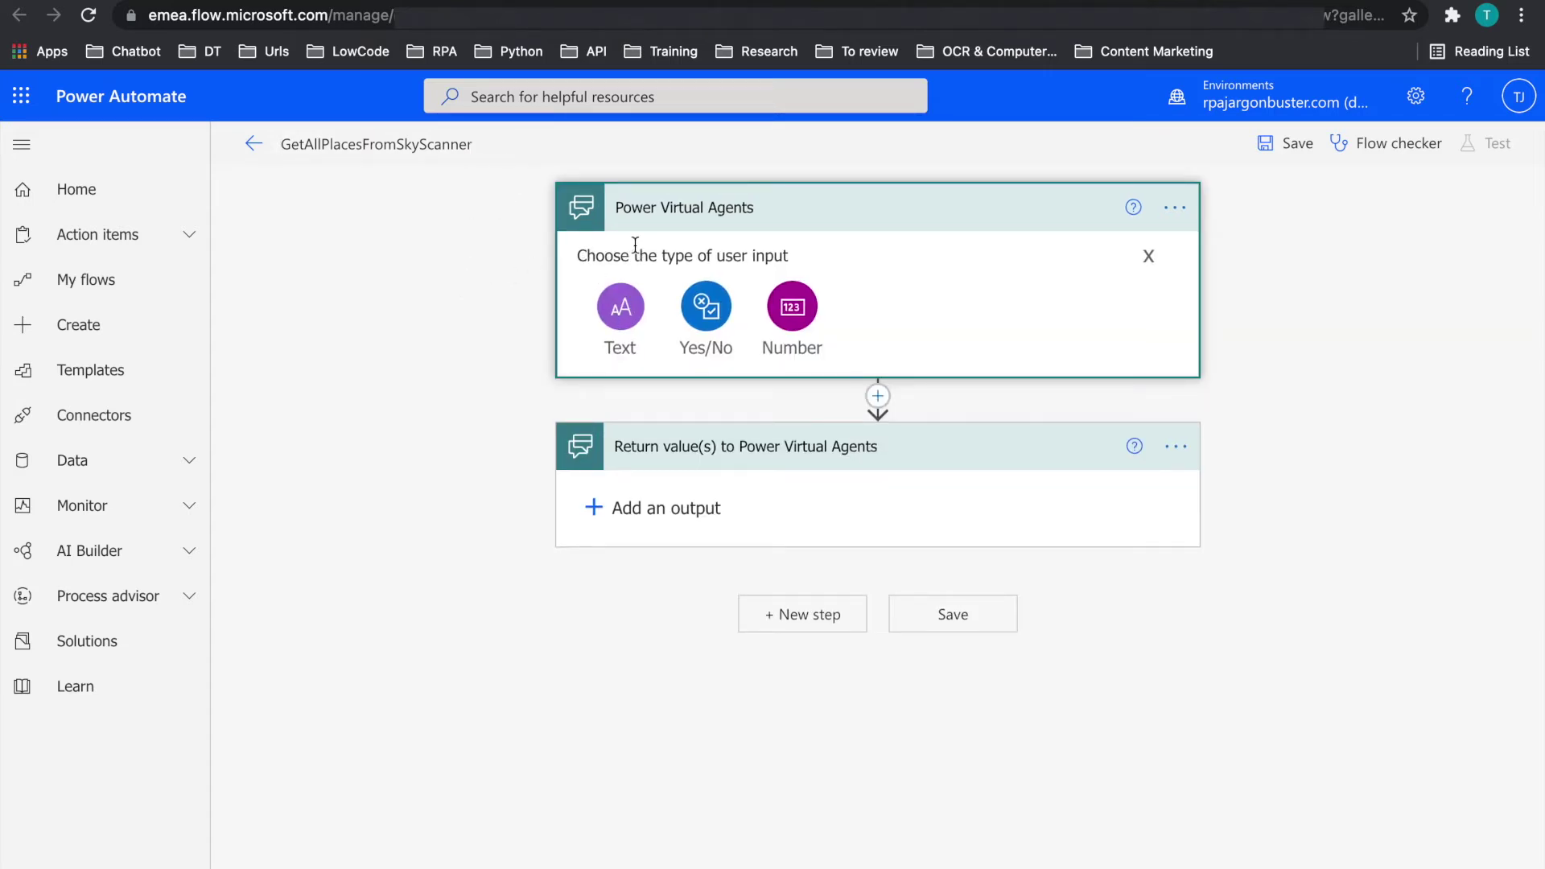
left_click(620, 304)
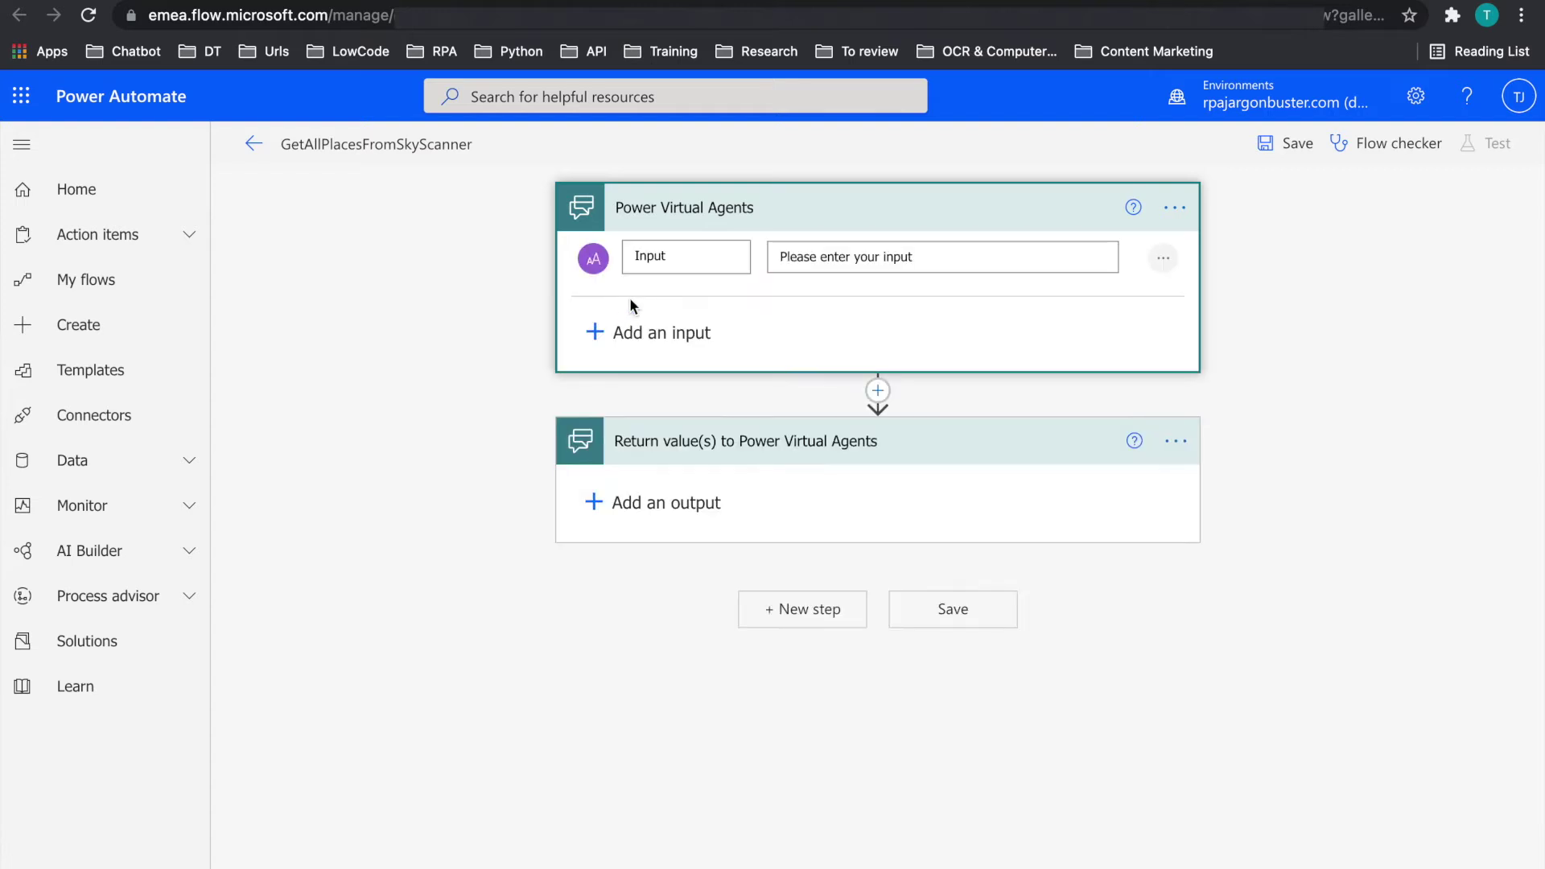
double_click(666, 255)
type("place")
- Add two text outputs named status and listofplaces
left_click(645, 504)
left_click(623, 536)
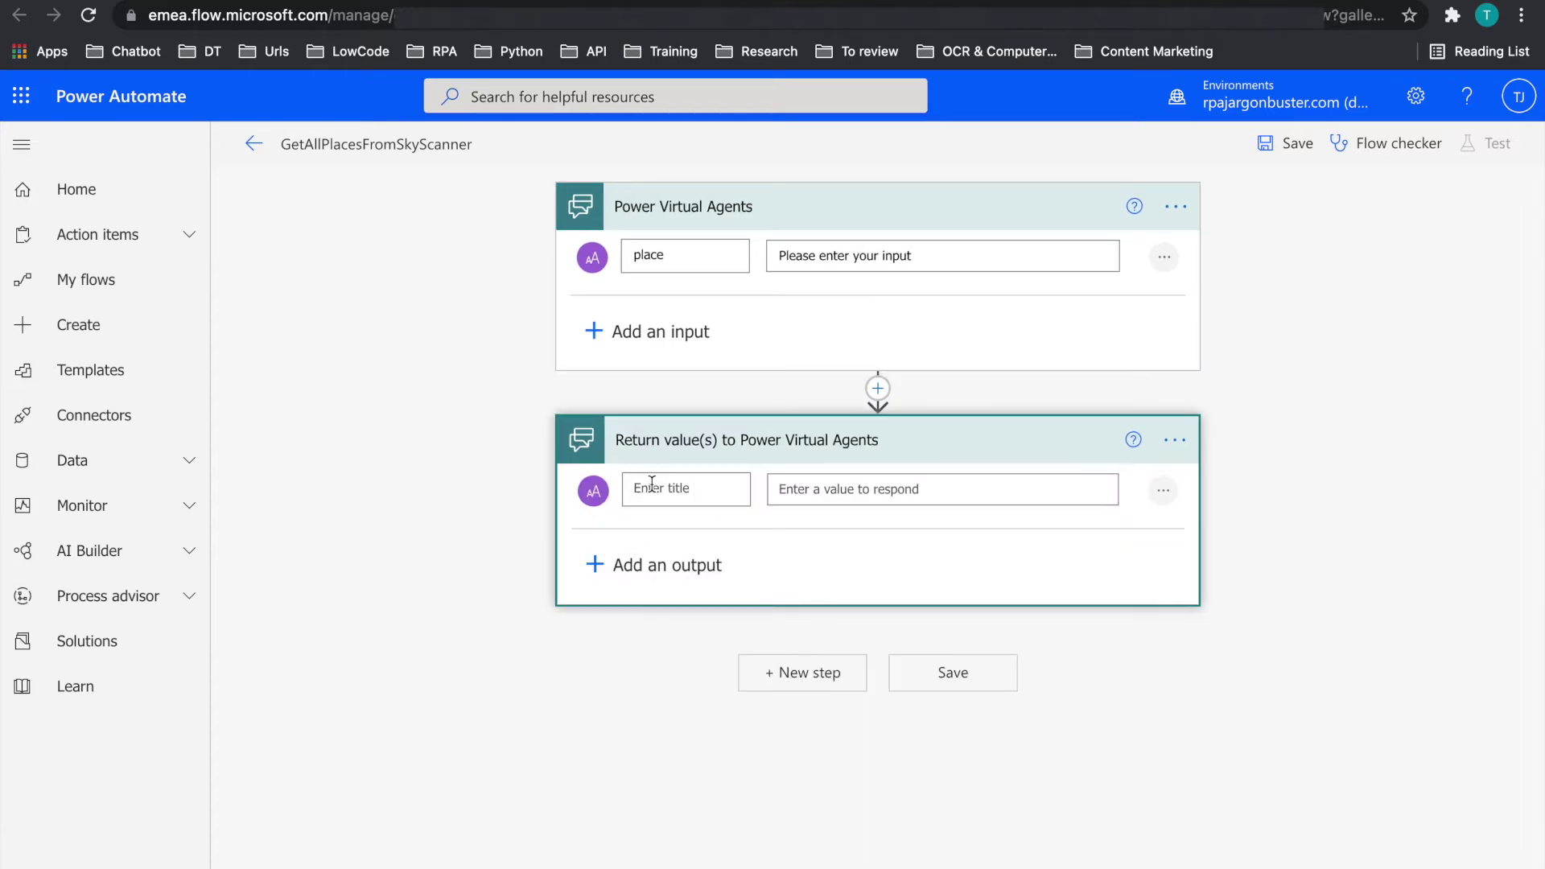
left_click(651, 486)
type("status")
left_click(623, 563)
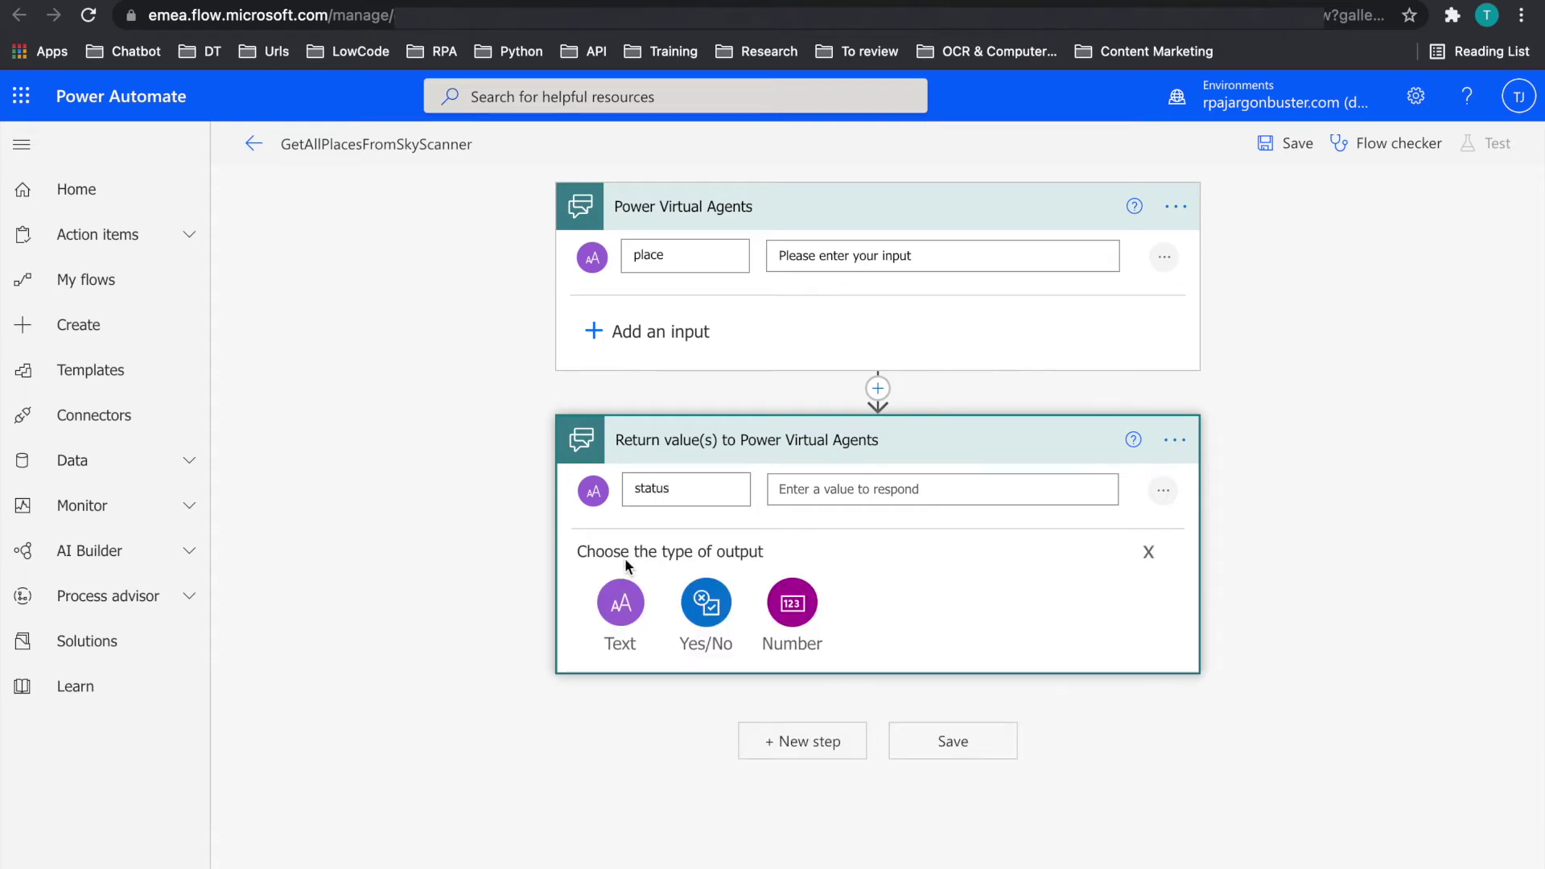
left_click(630, 594)
left_click(650, 572)
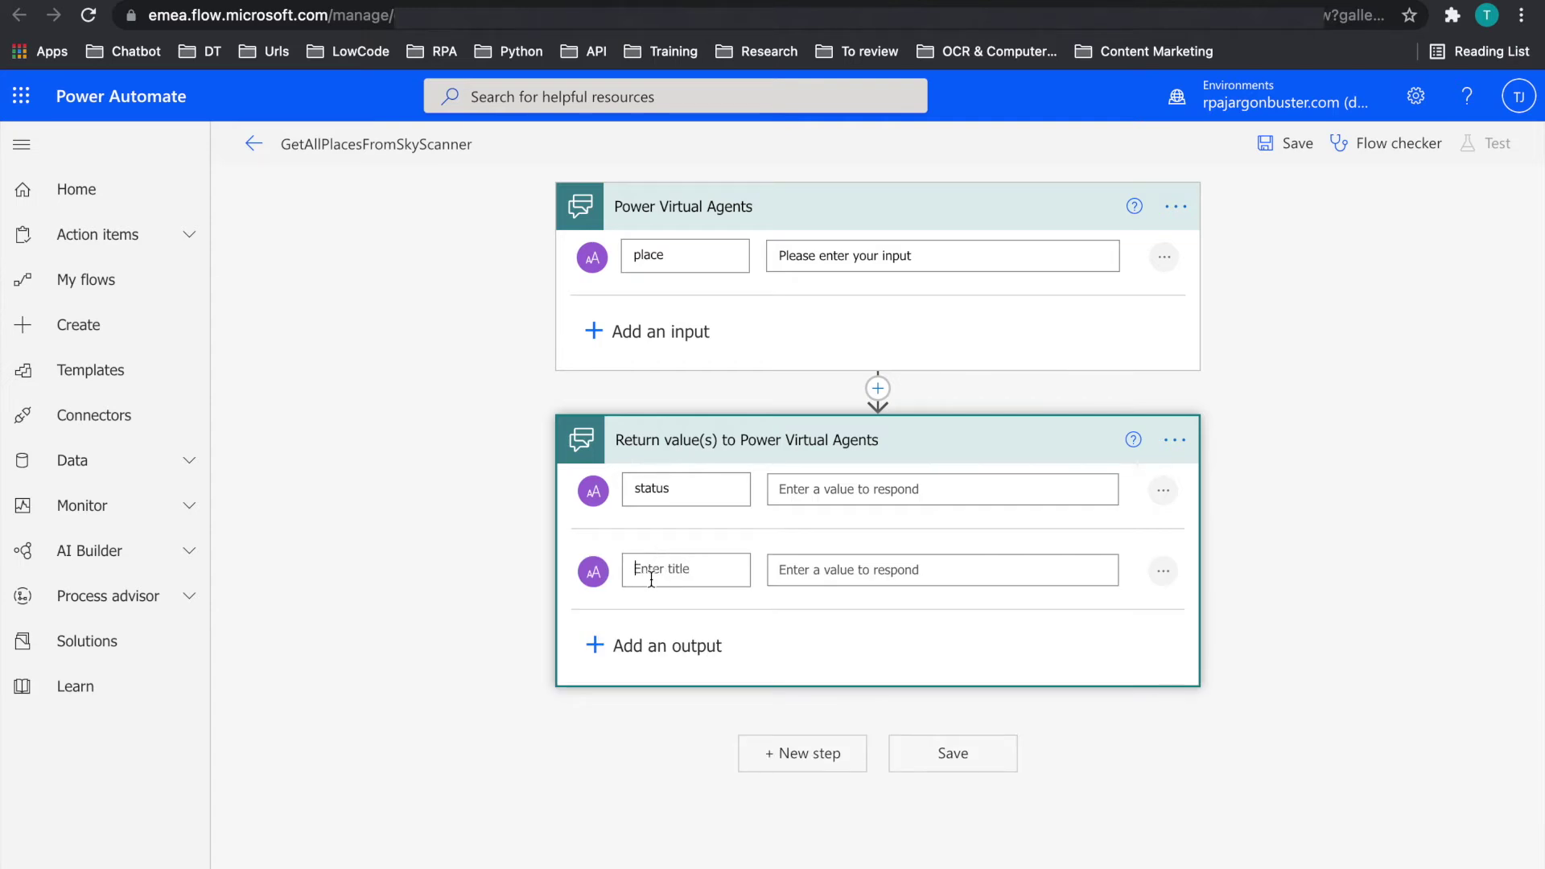
left_click(637, 569)
type("listofplaces")
left_click(878, 389)
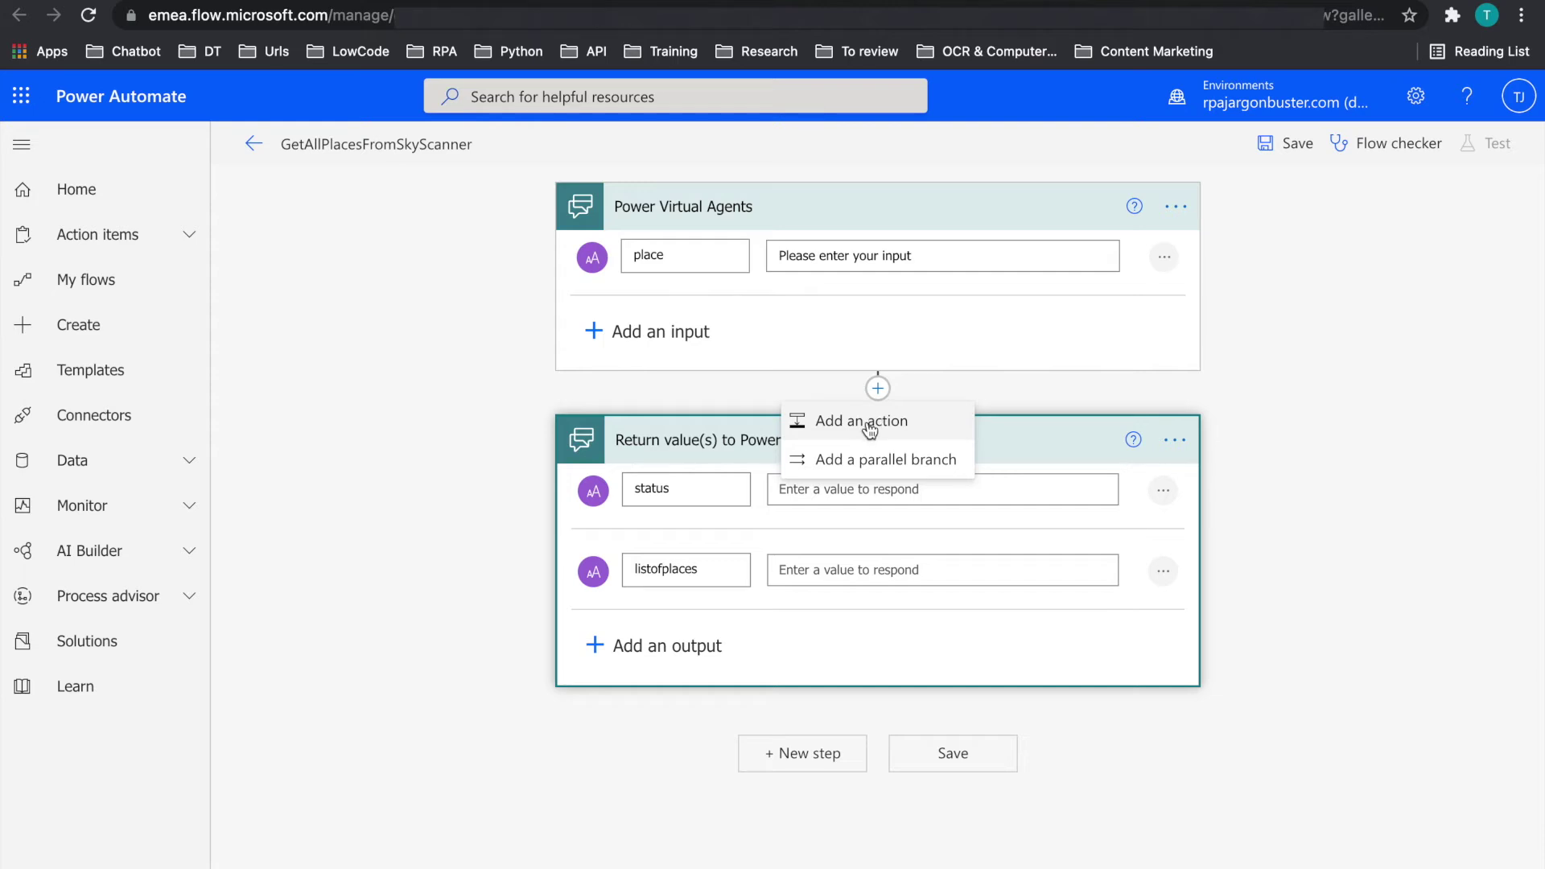
- Insert an HTTP action between the trigger and the outputs step
left_click(873, 420)
left_click(751, 348)
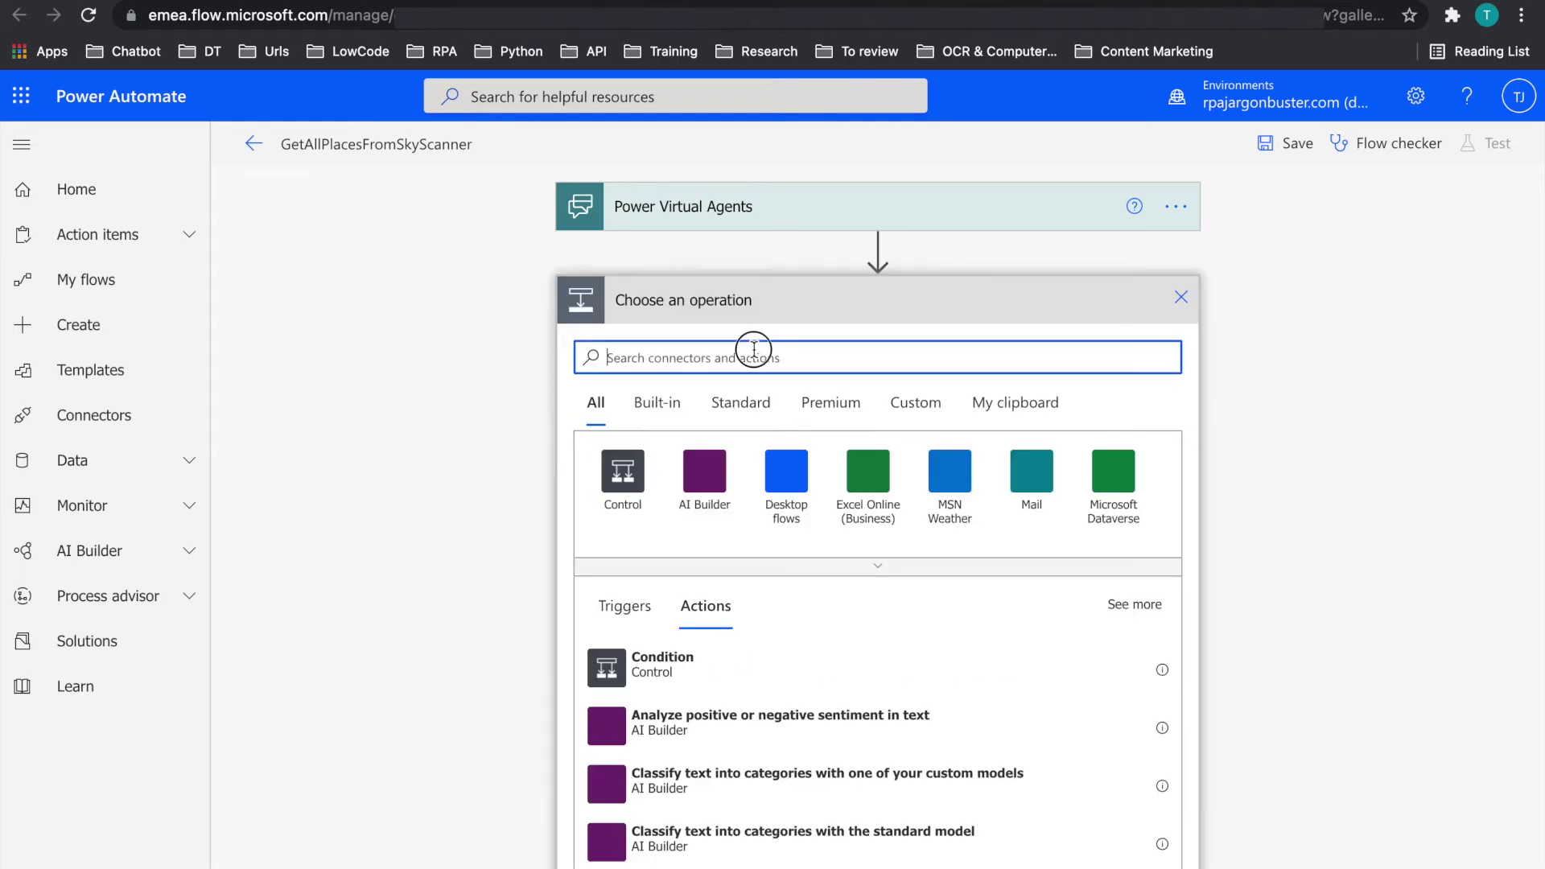
type("http")
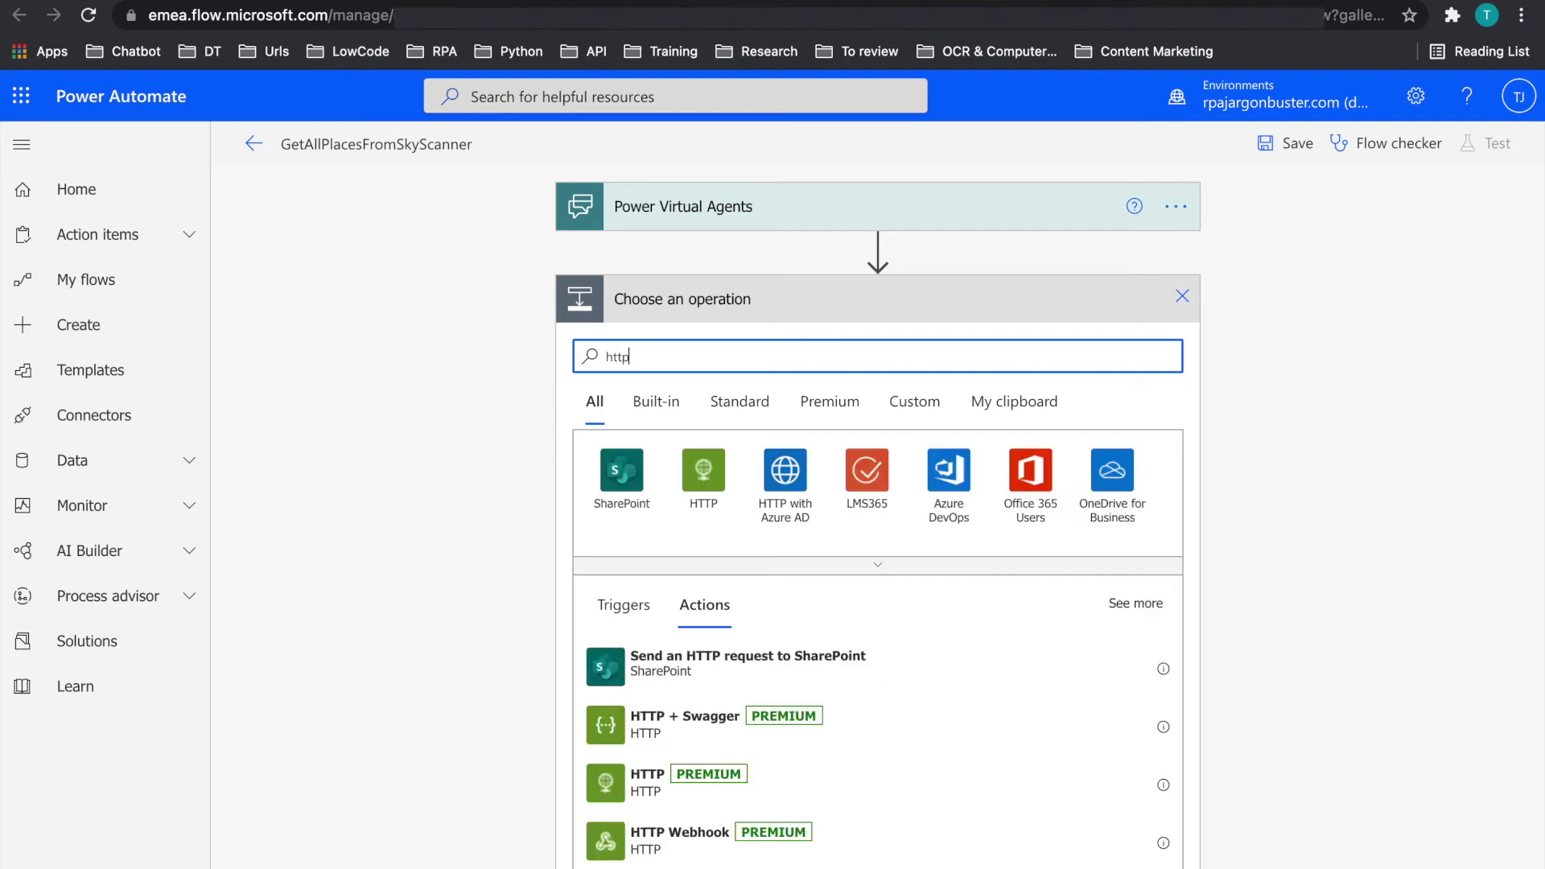
scroll(636, 690, "down", 1)
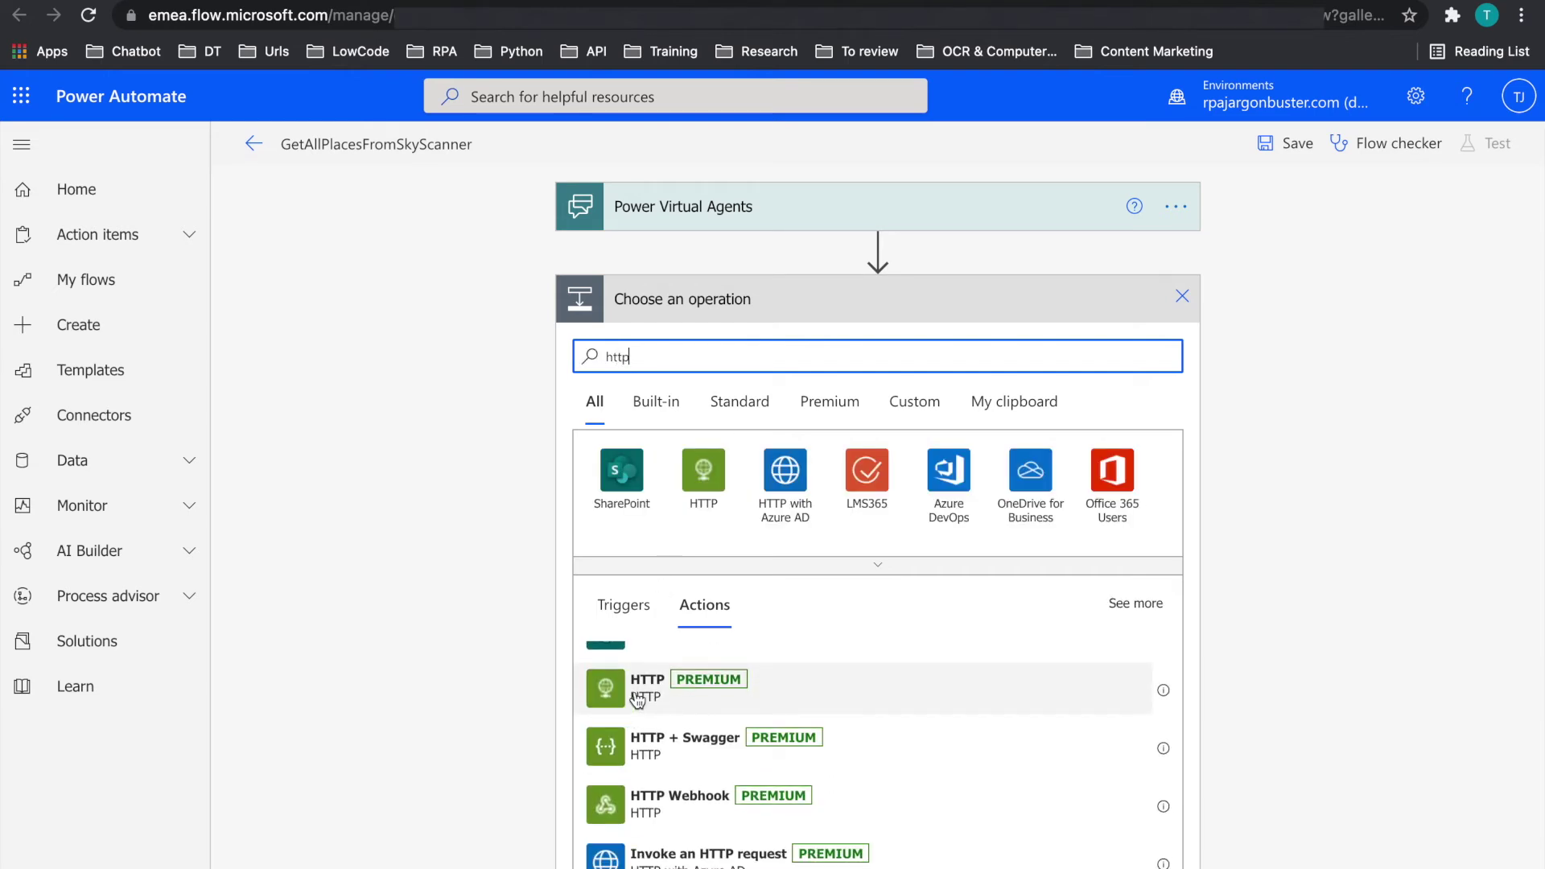
left_click(636, 694)
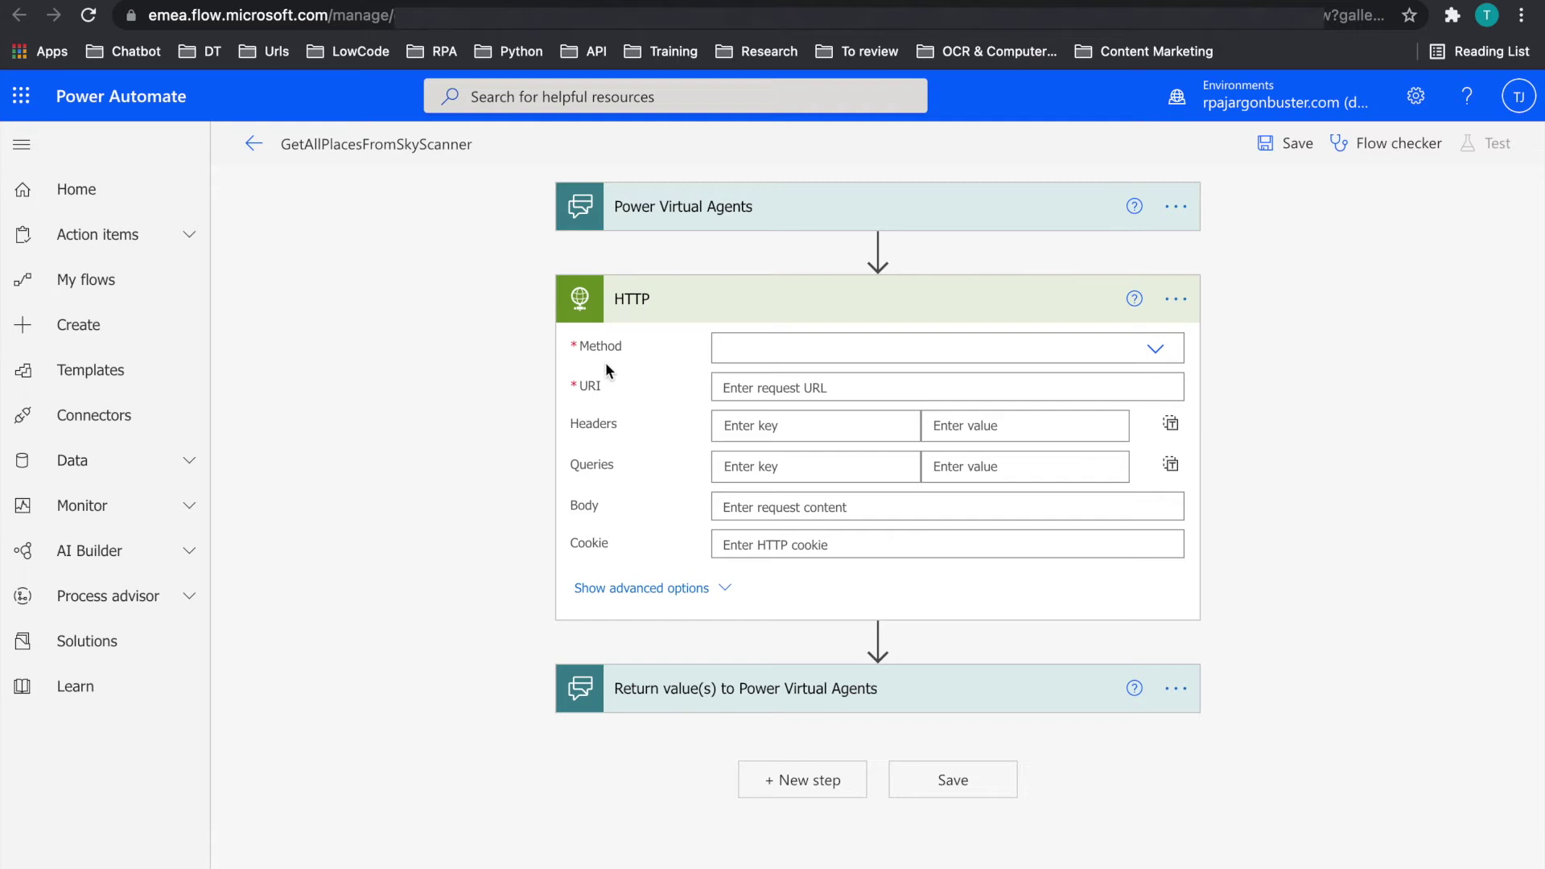
- Set the HTTP method to GET, matching the RapidAPI code snippet
key("ctrl+Tab")
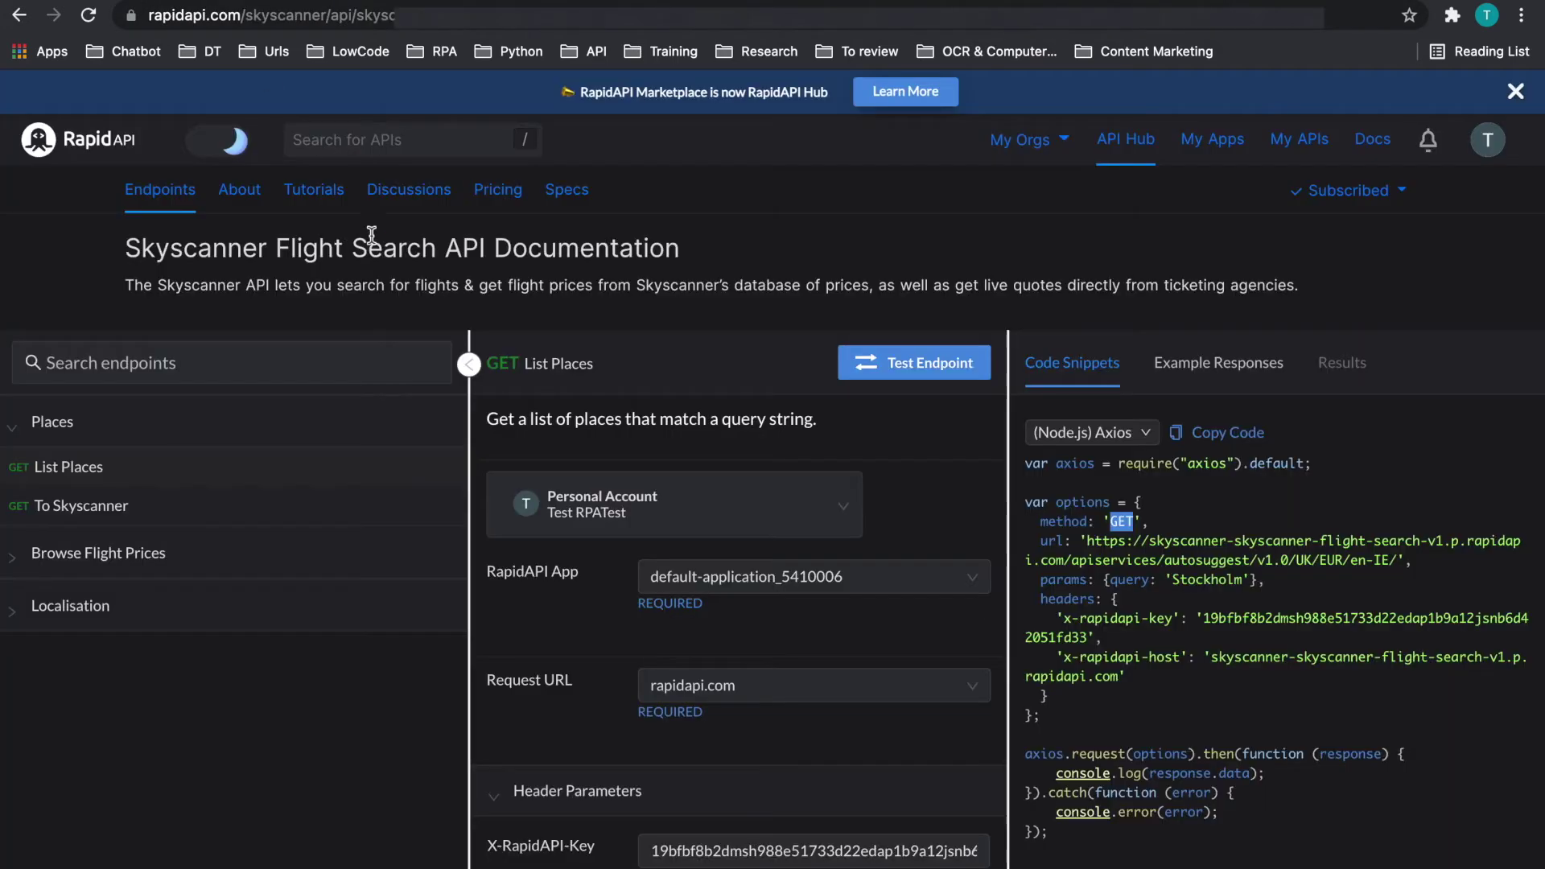
double_click(1116, 520)
key("ctrl+Tab")
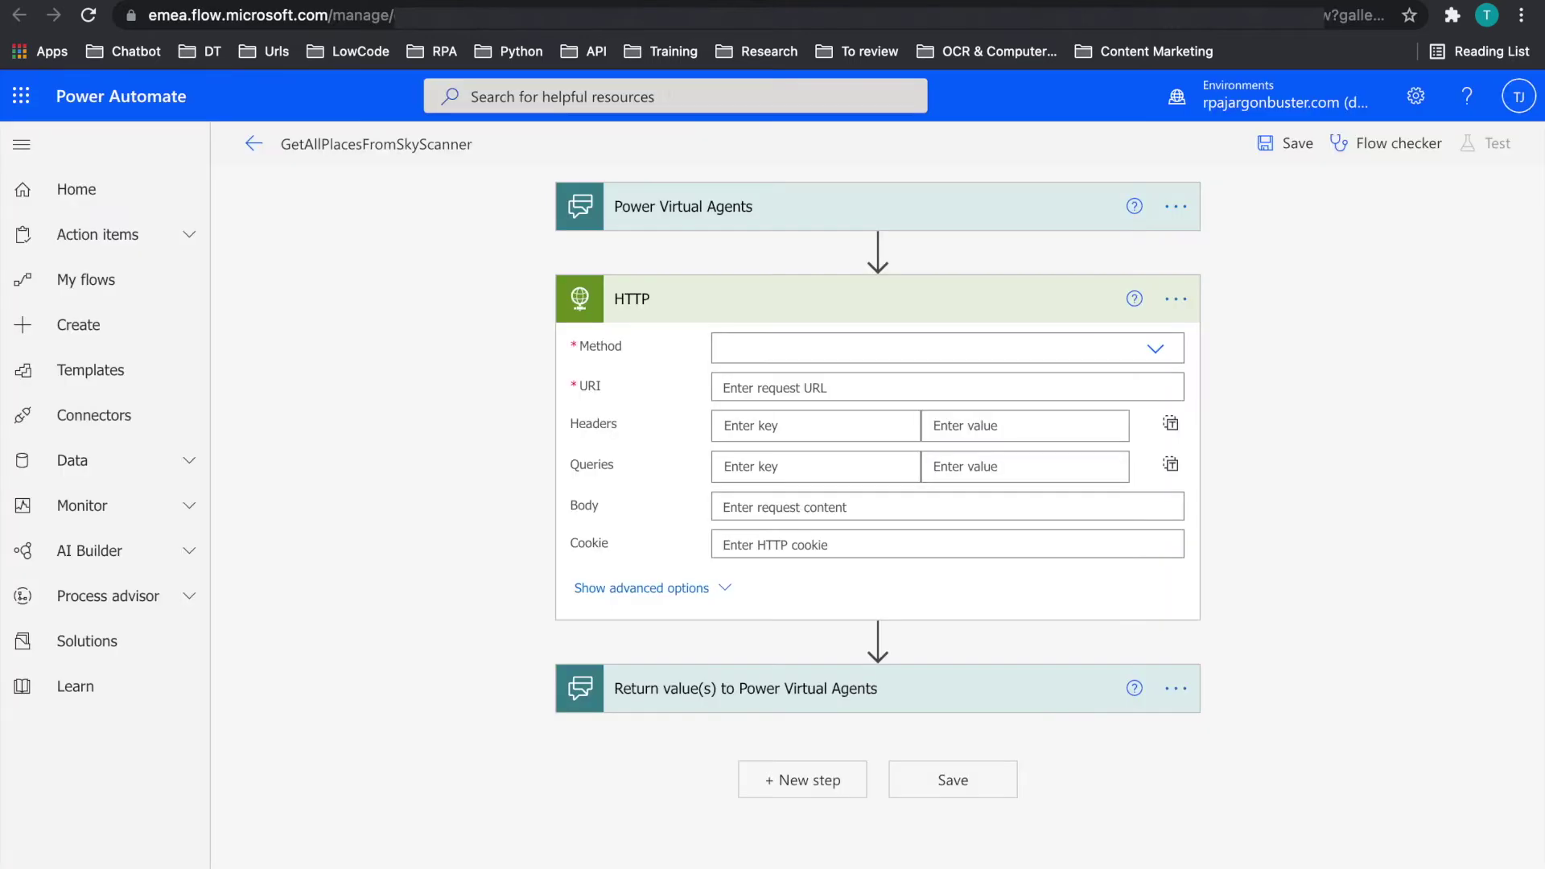
left_click(735, 348)
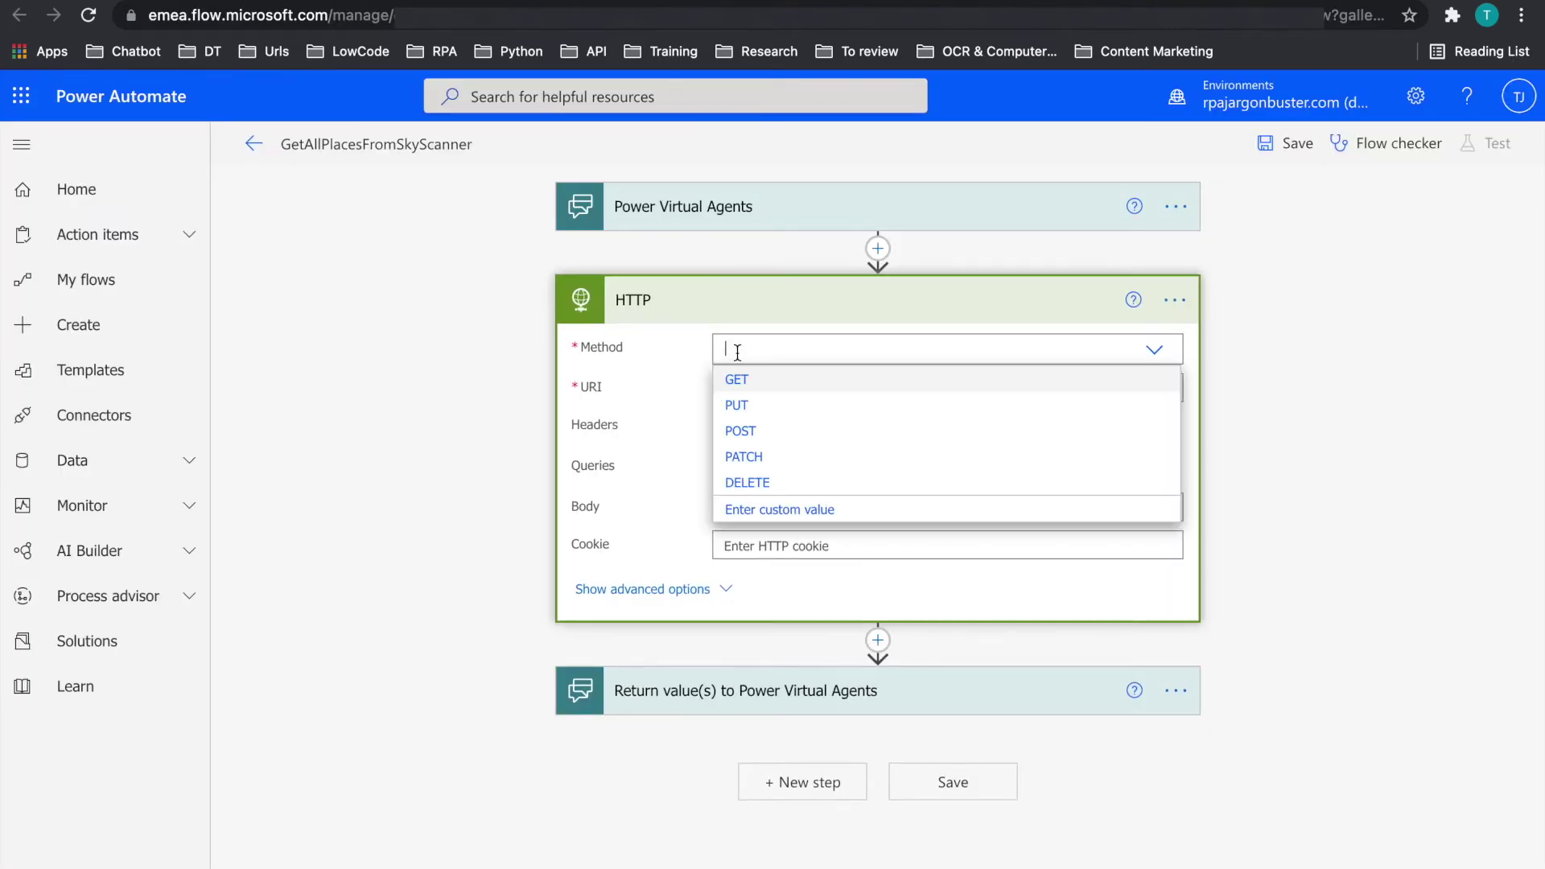
left_click(746, 391)
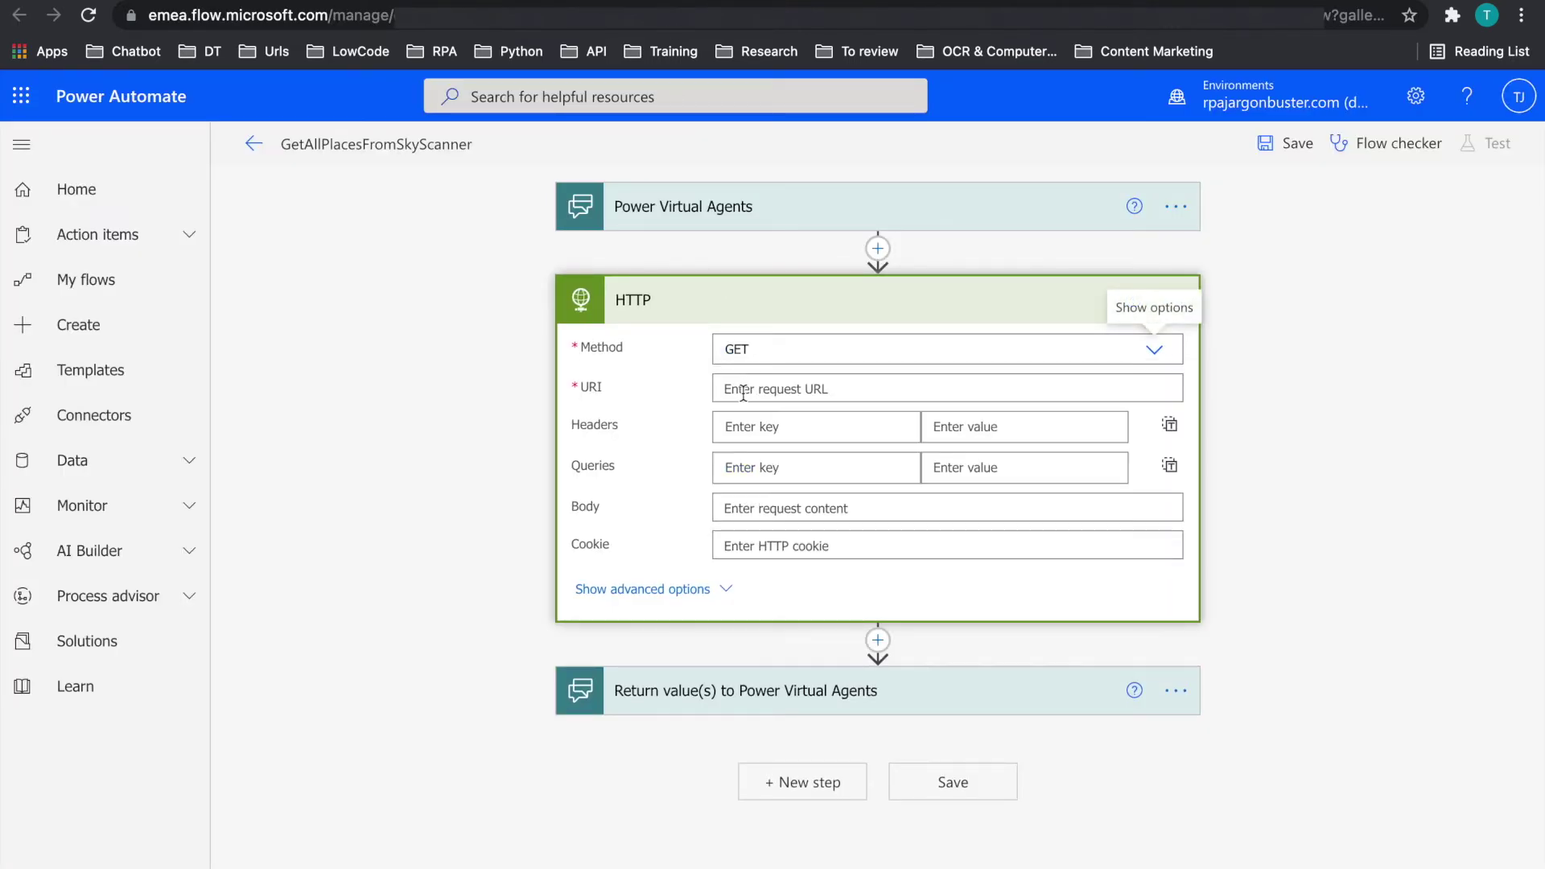
- Paste the Skyscanner autosuggest URL from the RapidAPI snippet into the URI field
key("ctrl+Tab")
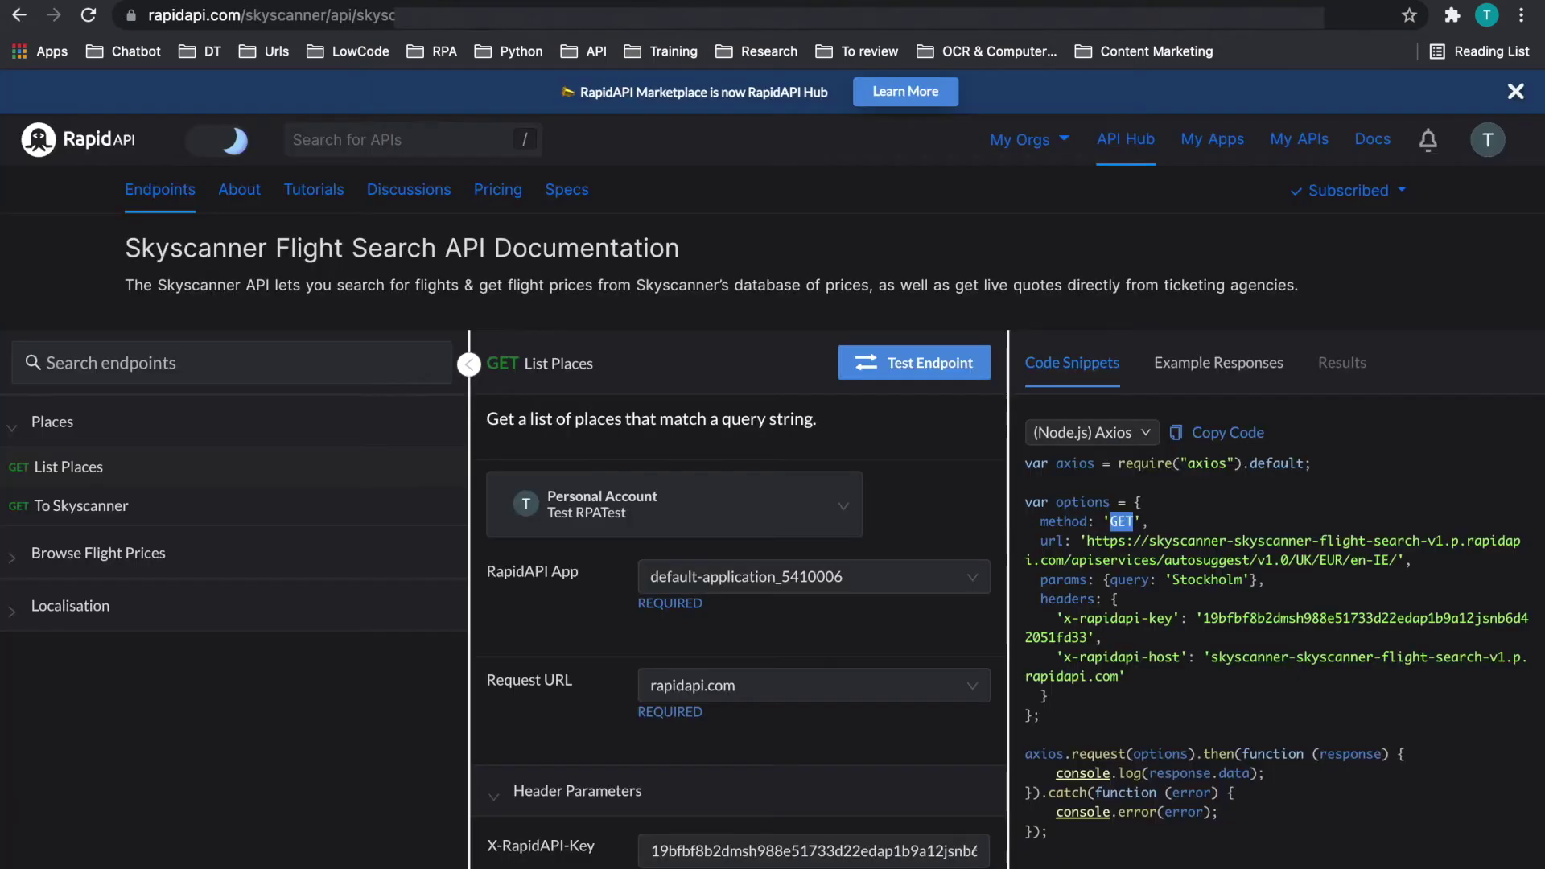
left_click(1216, 585)
left_click_drag(1399, 563, 1086, 539)
key("ctrl+c")
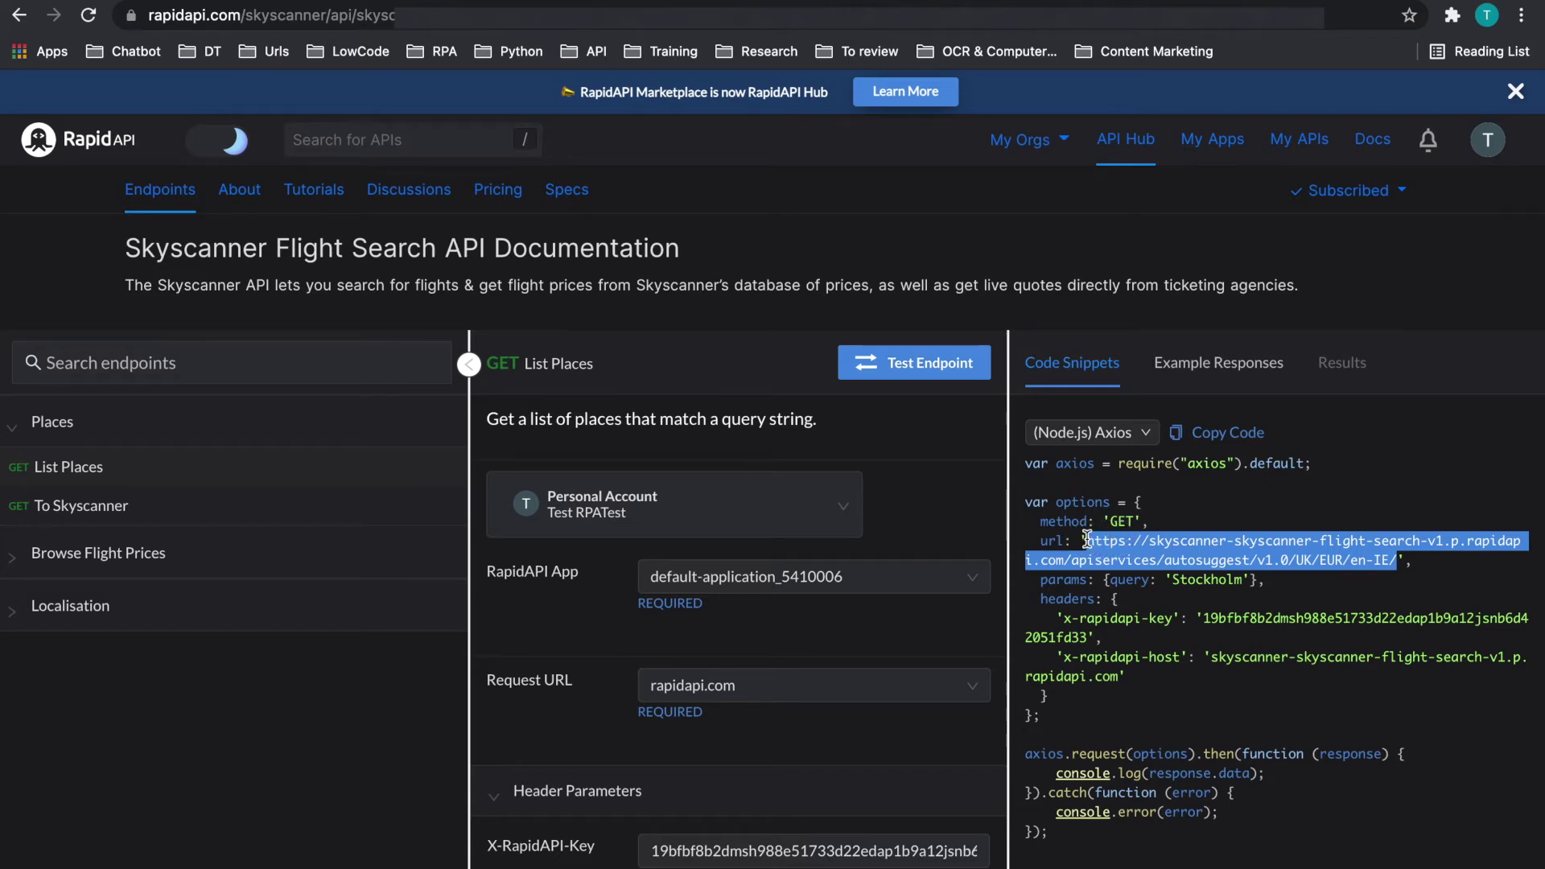
key("ctrl+Tab")
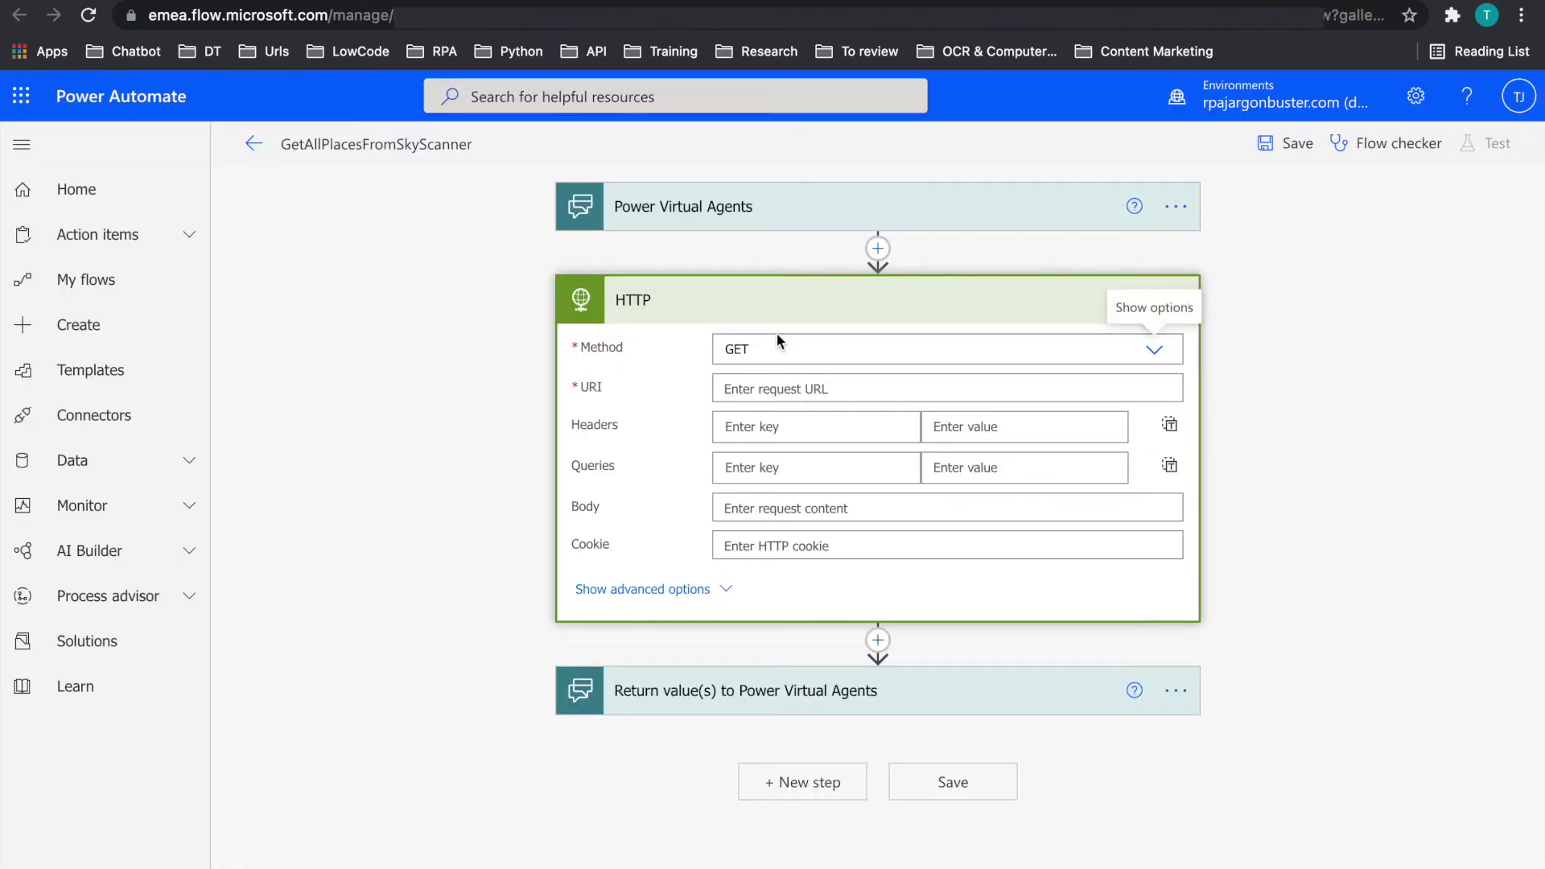
left_click(734, 394)
key("ctrl+v")
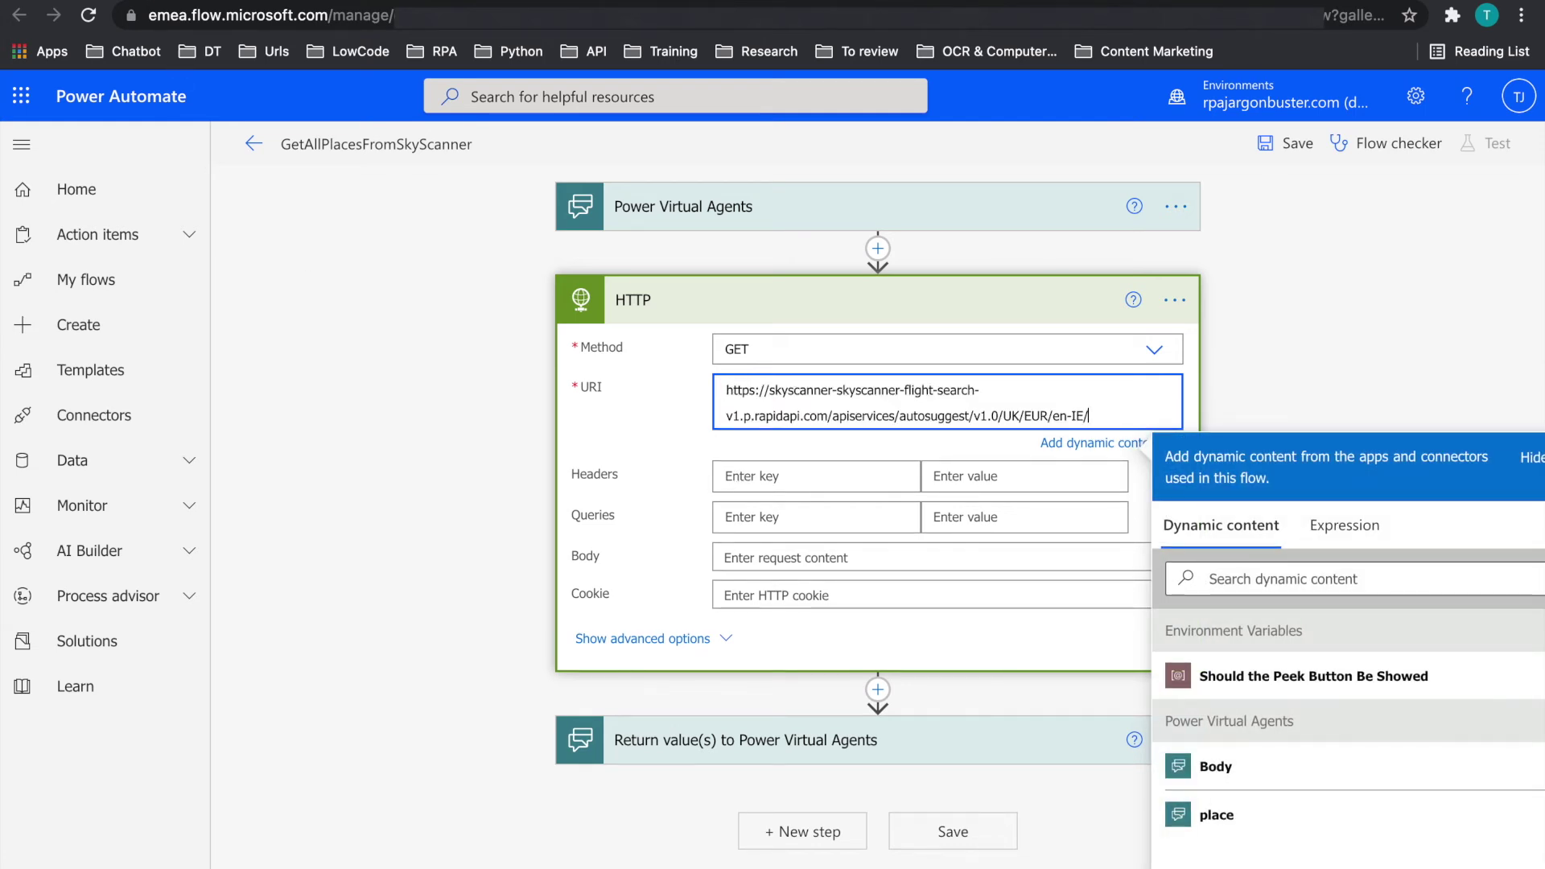
- Copy the x-rapidapi-key header name from the RapidAPI snippet for the first header key
key("ctrl+shift+Tab")
scroll(988, 634, "down", 2)
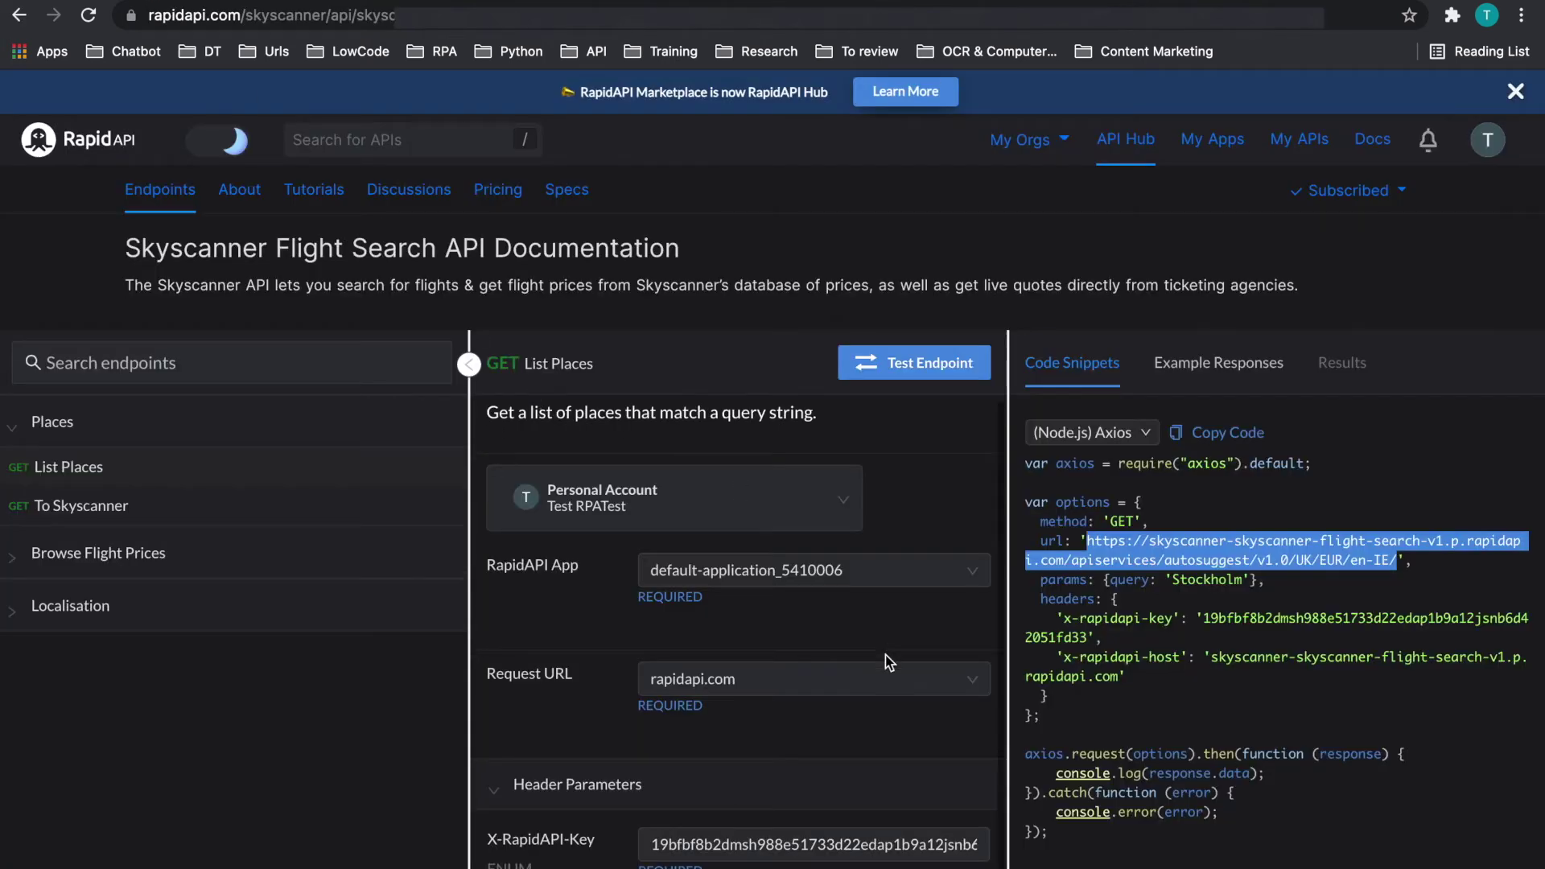
double_click(1148, 619)
left_click_drag(1148, 618, 1066, 622)
key("ctrl+c")
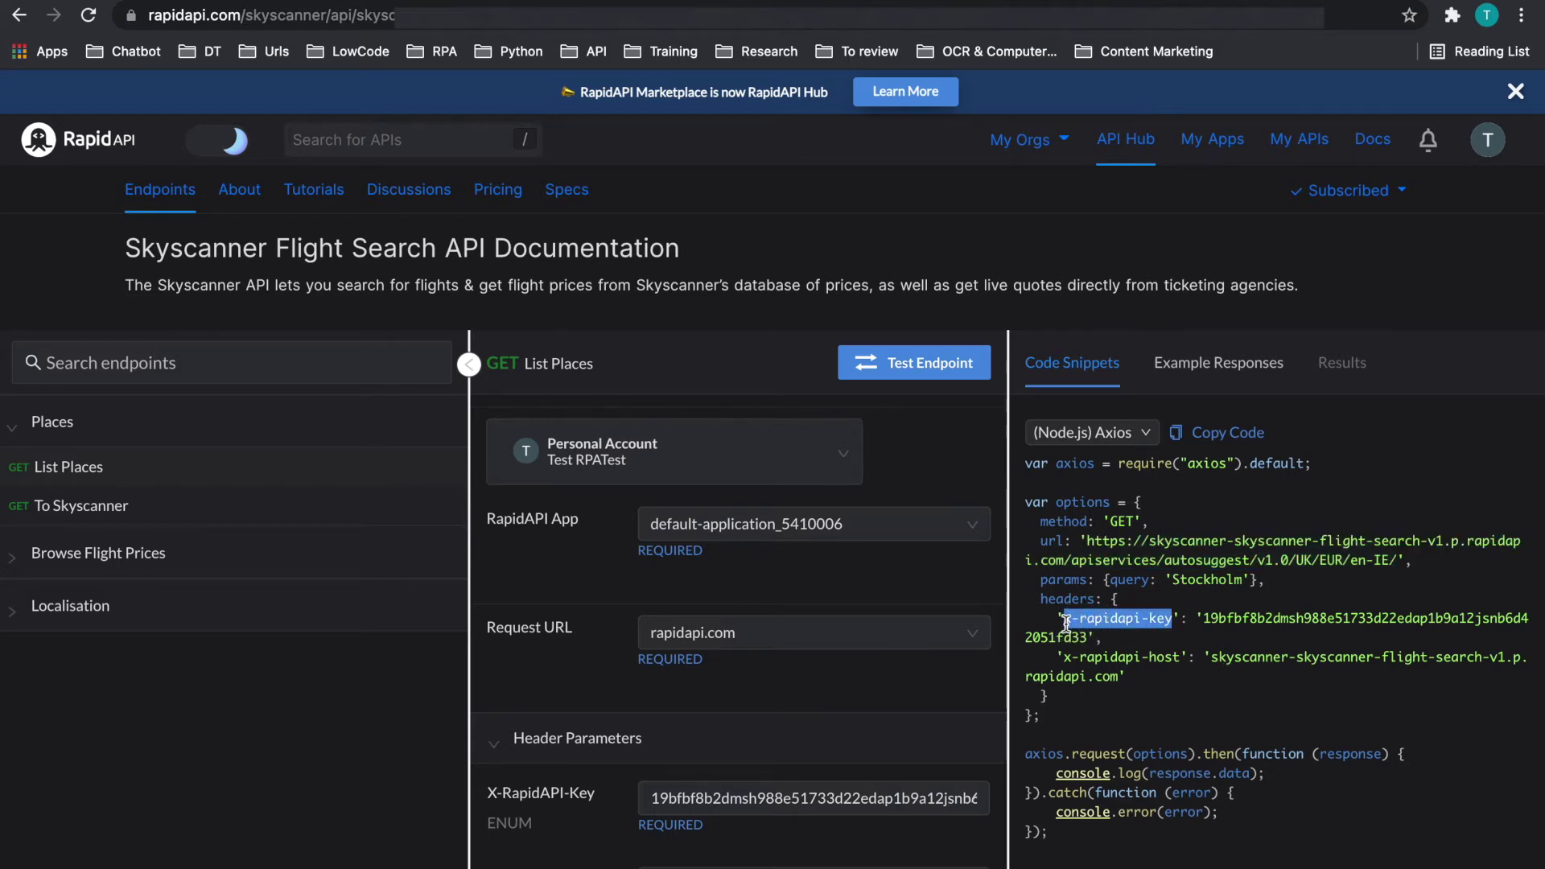
left_click(620, 1)
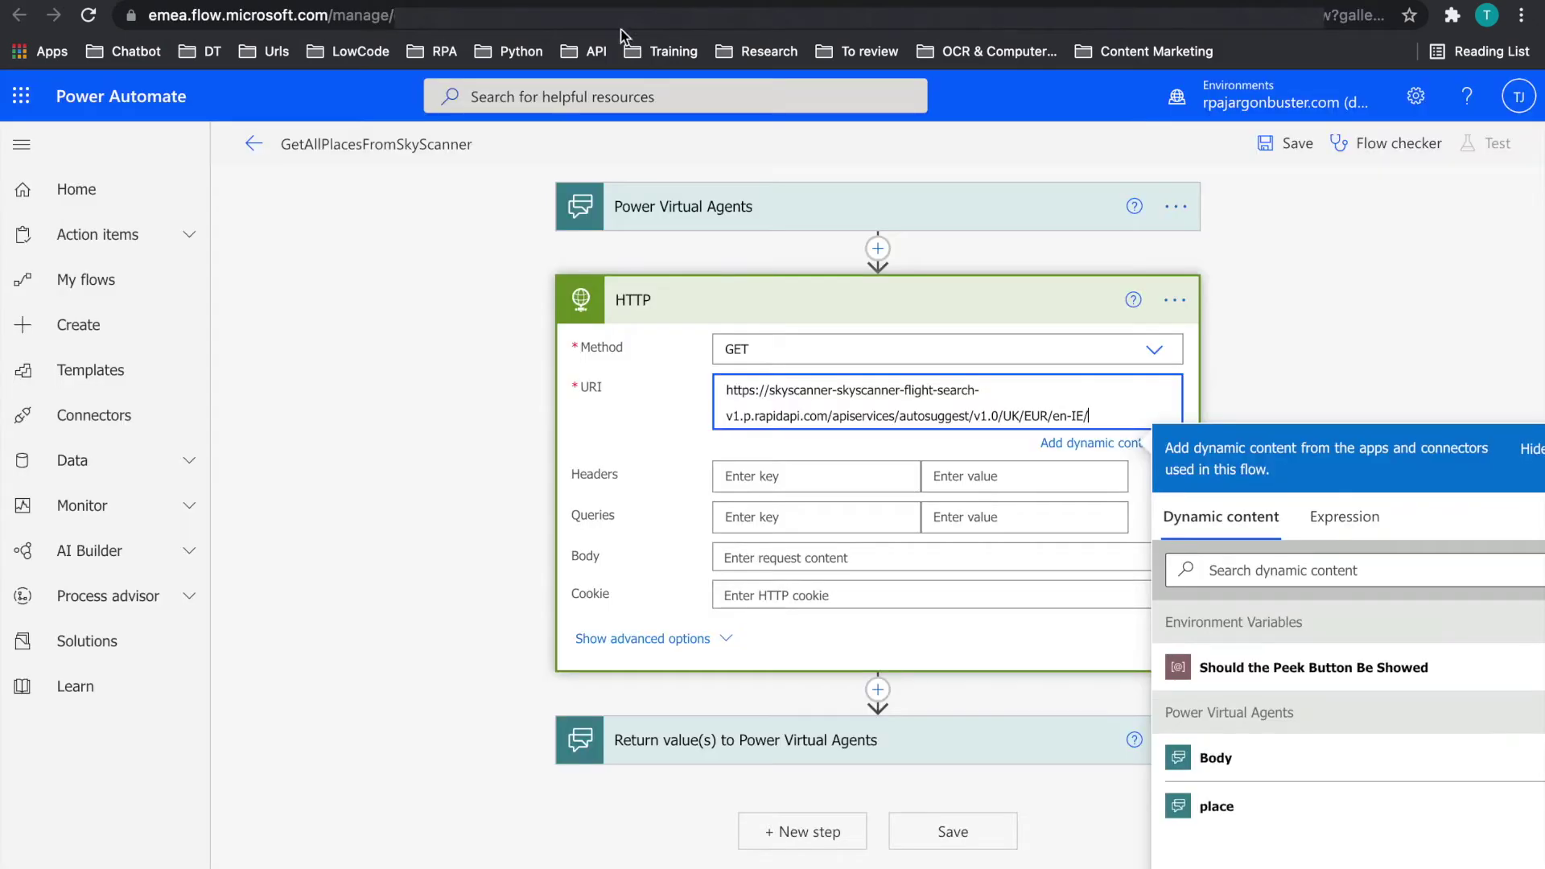
left_click(741, 483)
- Add the x-rapidapi-key header with the API key value copied from RapidAPI
key("ctrl+v")
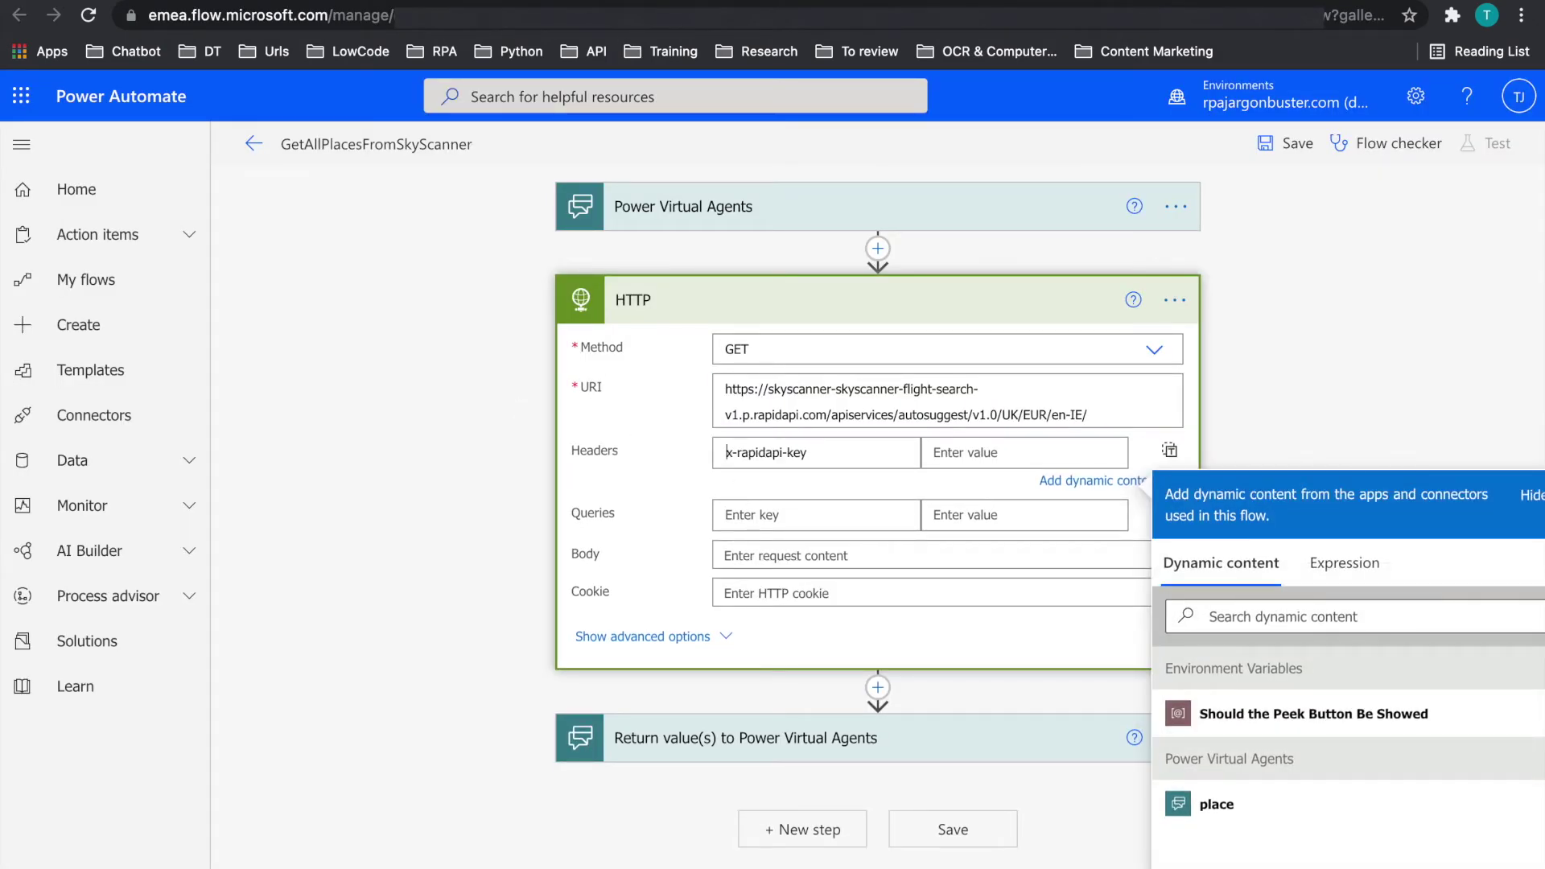
key("ctrl+Tab")
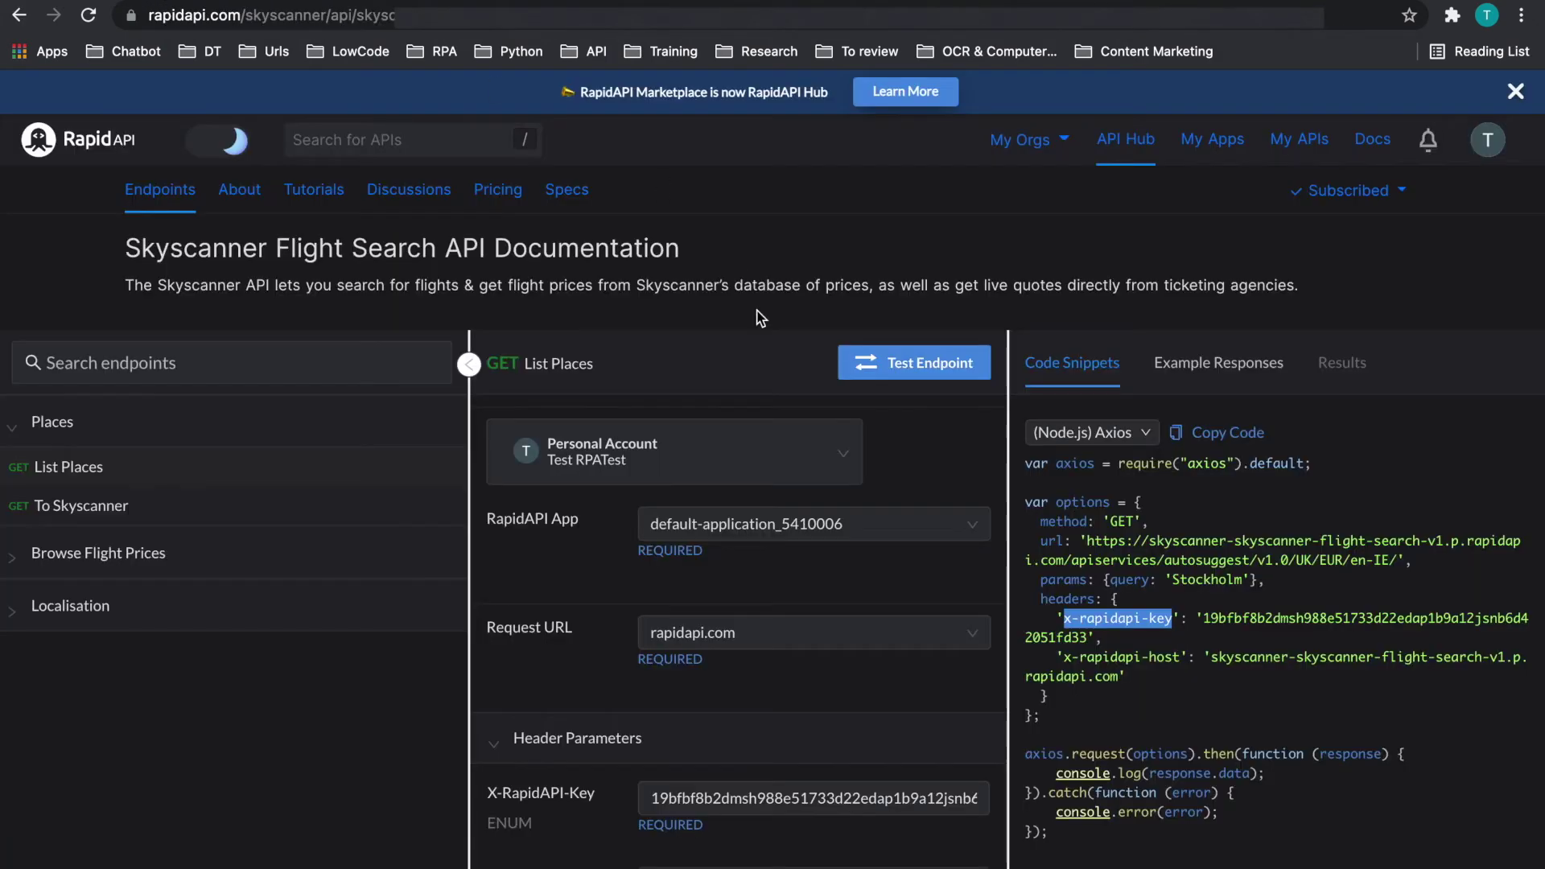
left_click(1204, 616)
left_click_drag(1204, 616, 1086, 633)
key("ctrl+c")
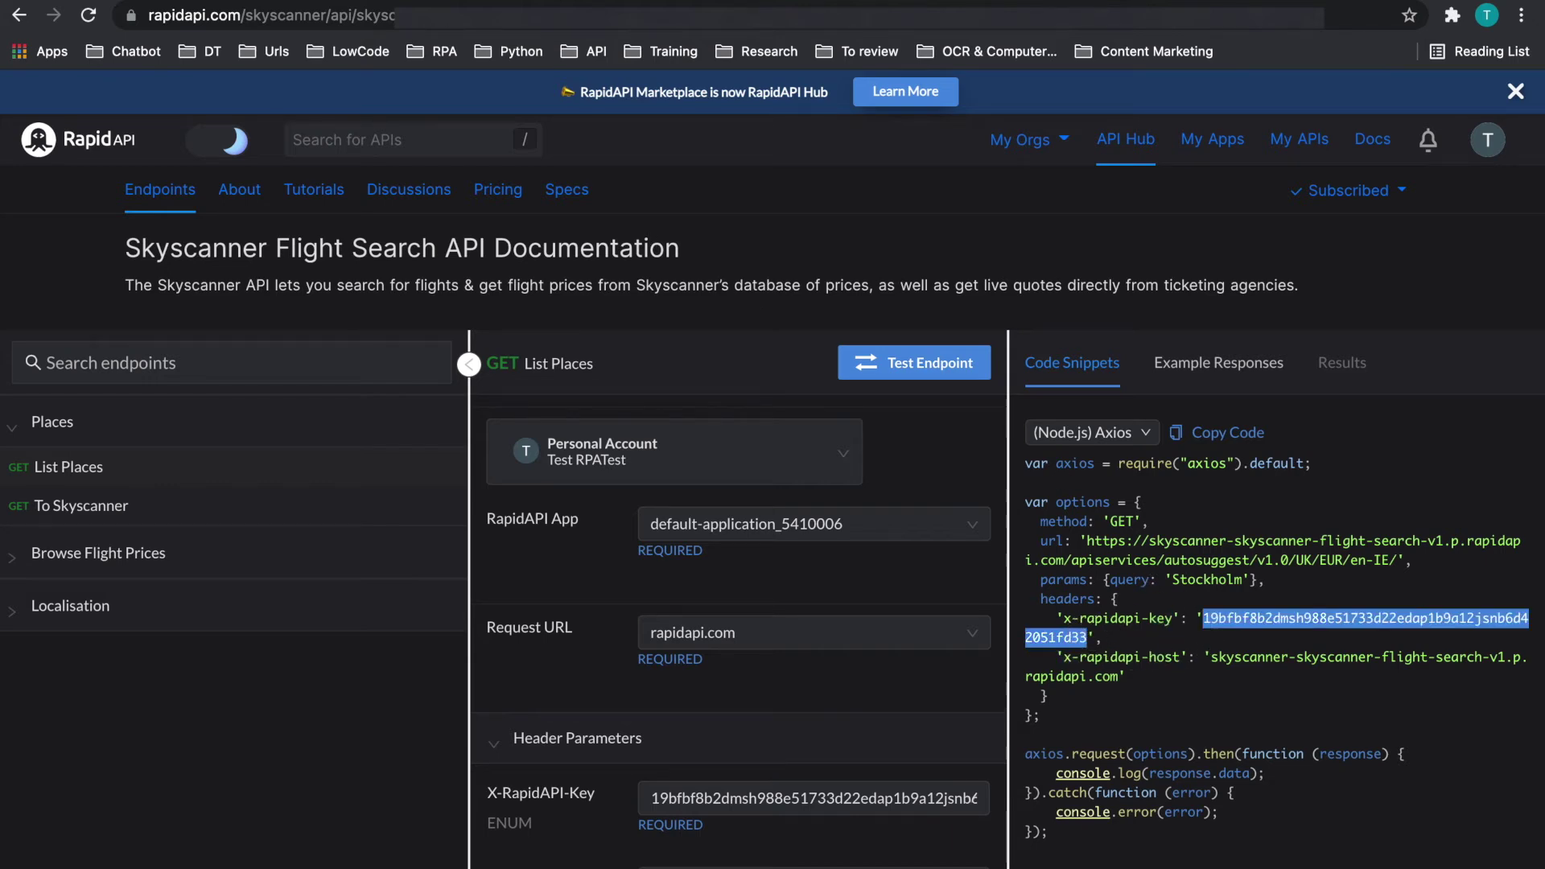
key("ctrl+Tab")
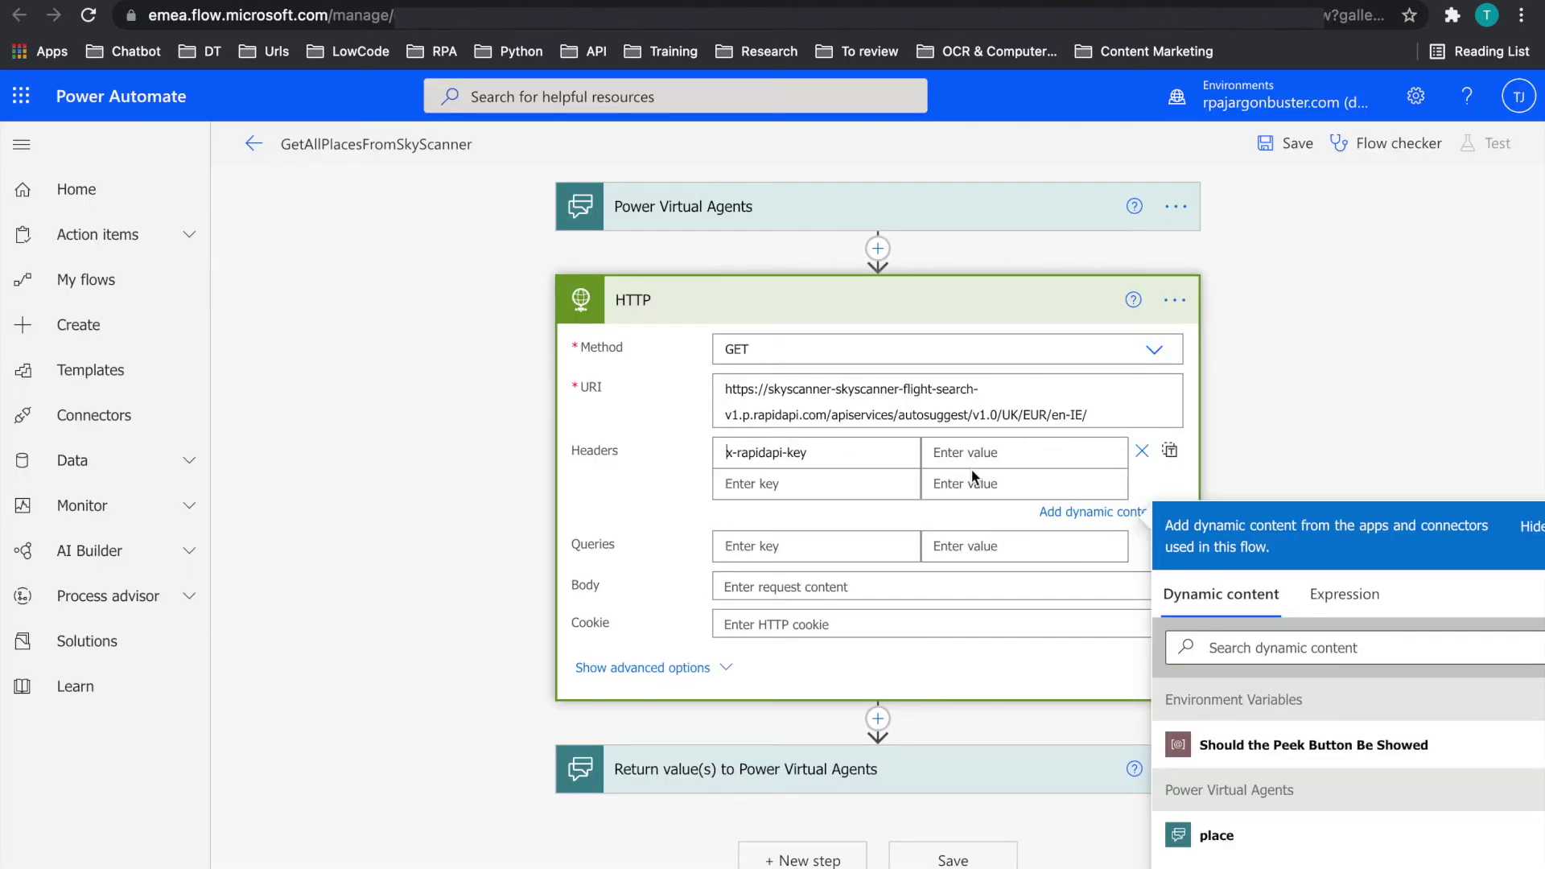
left_click(961, 453)
key("ctrl+v")
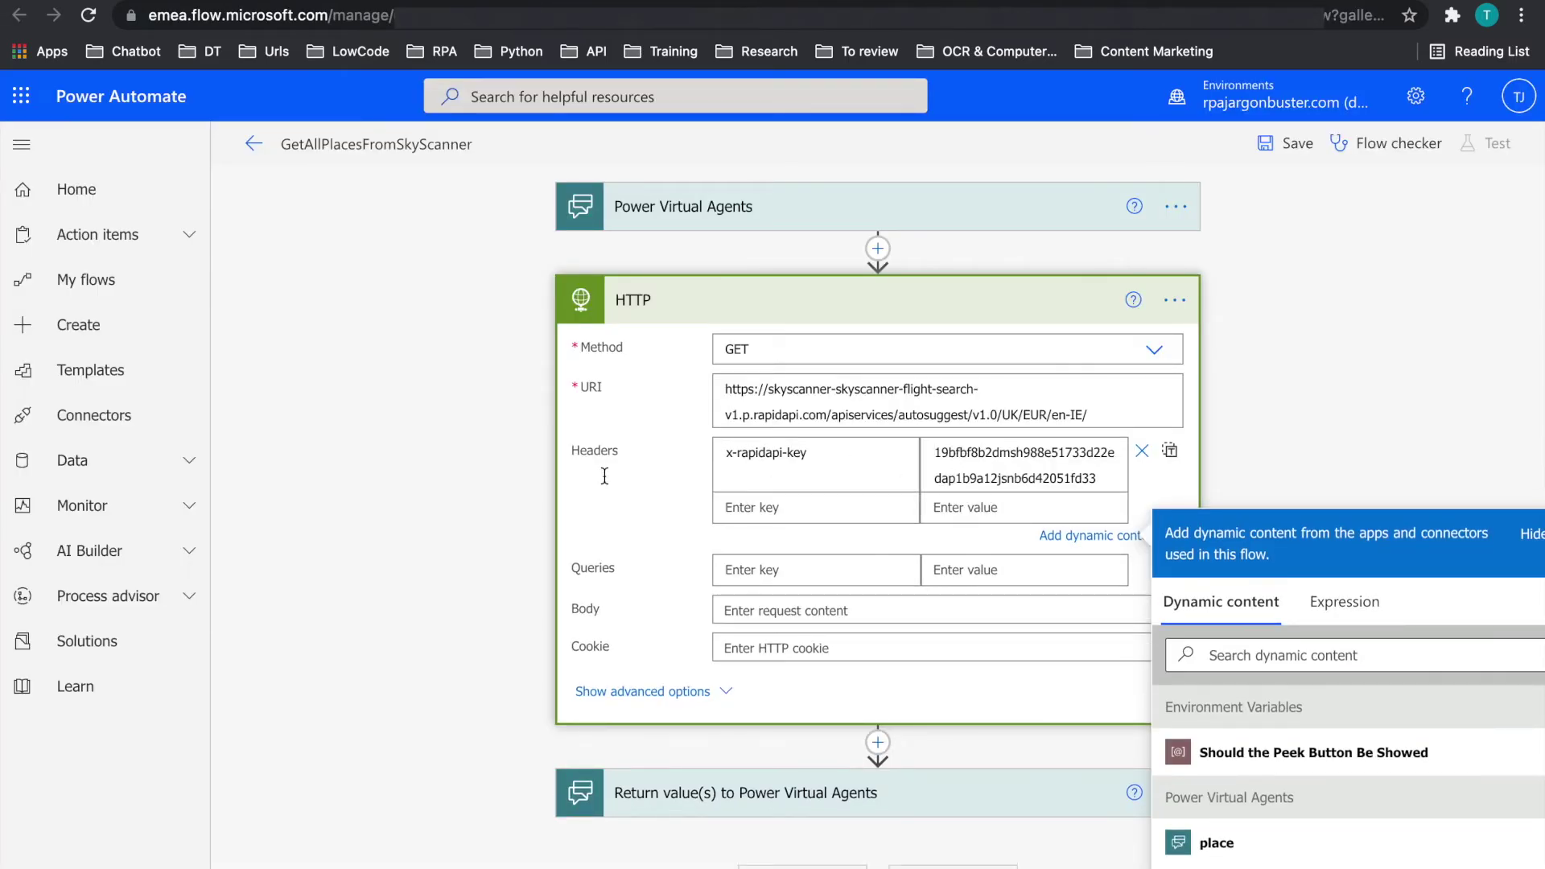
- Add the x-rapidapi-host header with the Skyscanner host value from the snippet
key("ctrl+shift+Tab")
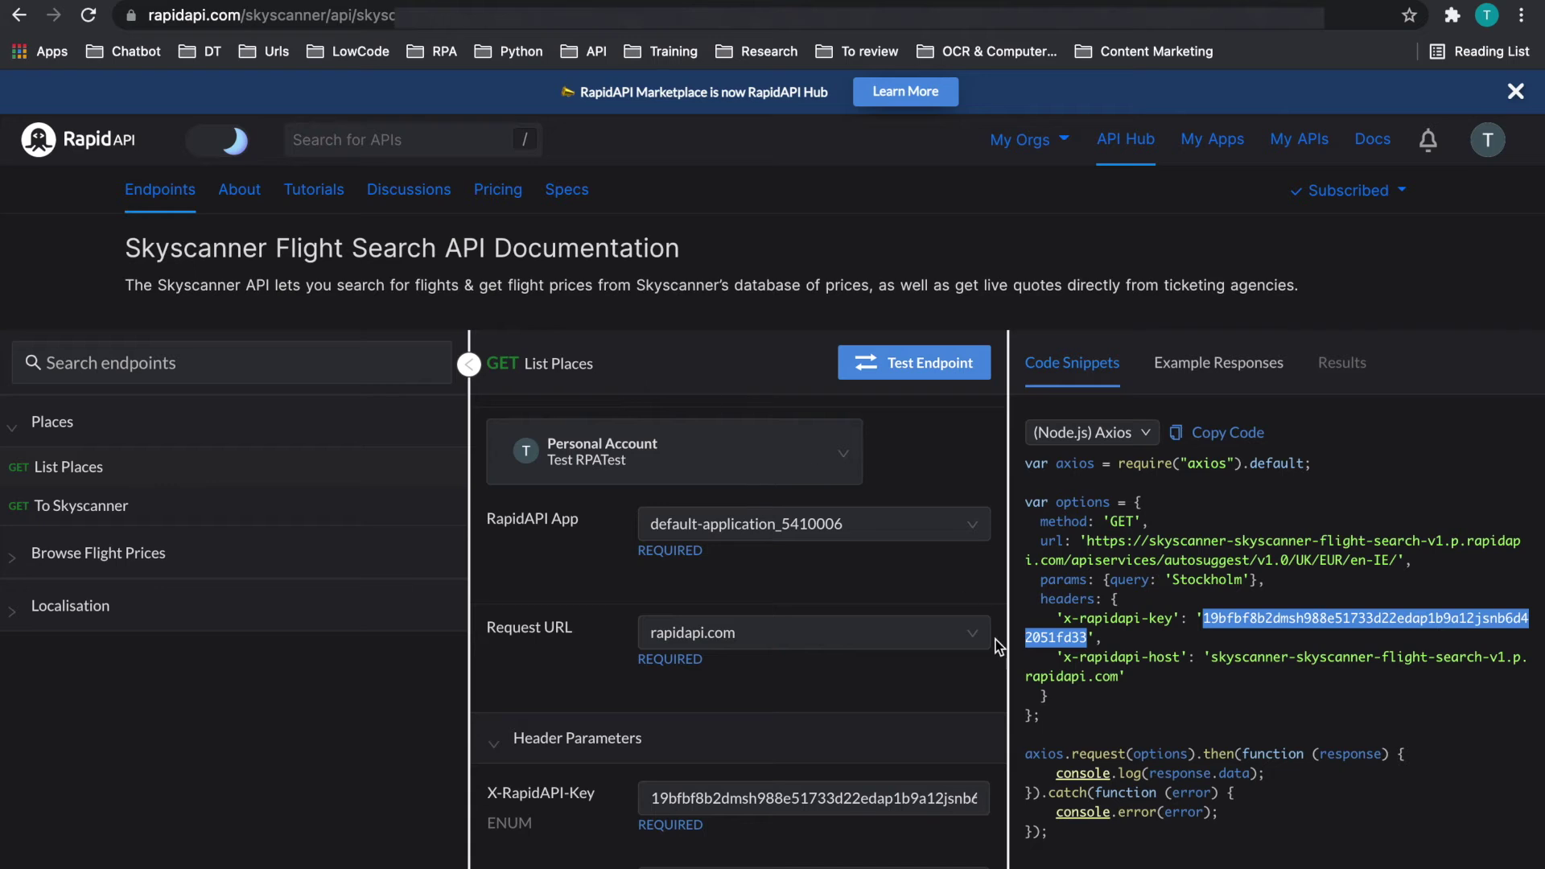
left_click_drag(1180, 662, 1068, 650)
key("ctrl+c")
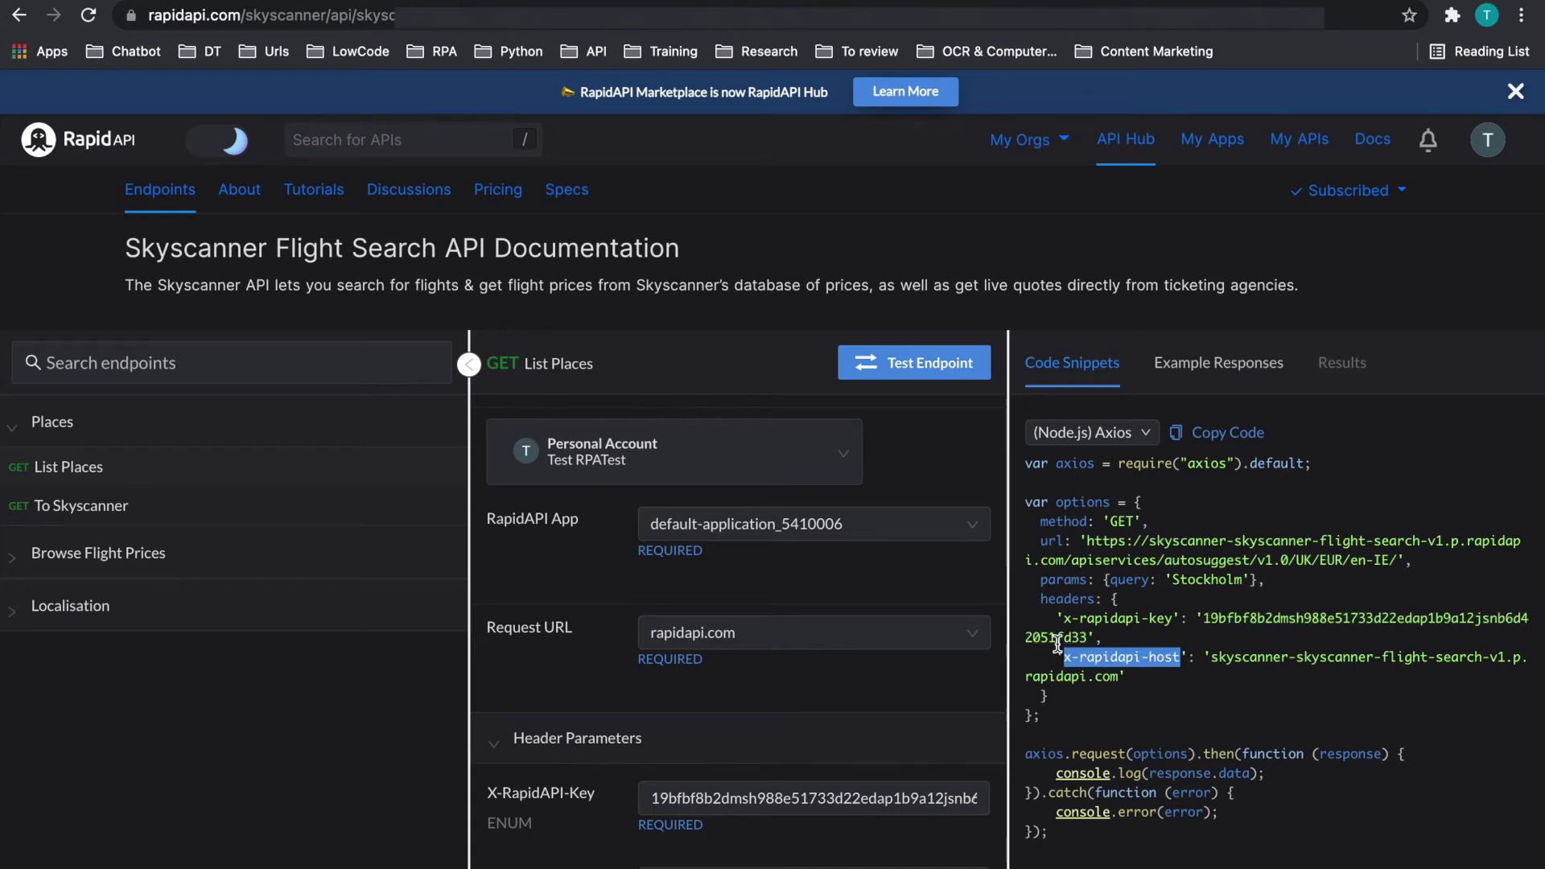
key("ctrl+Tab")
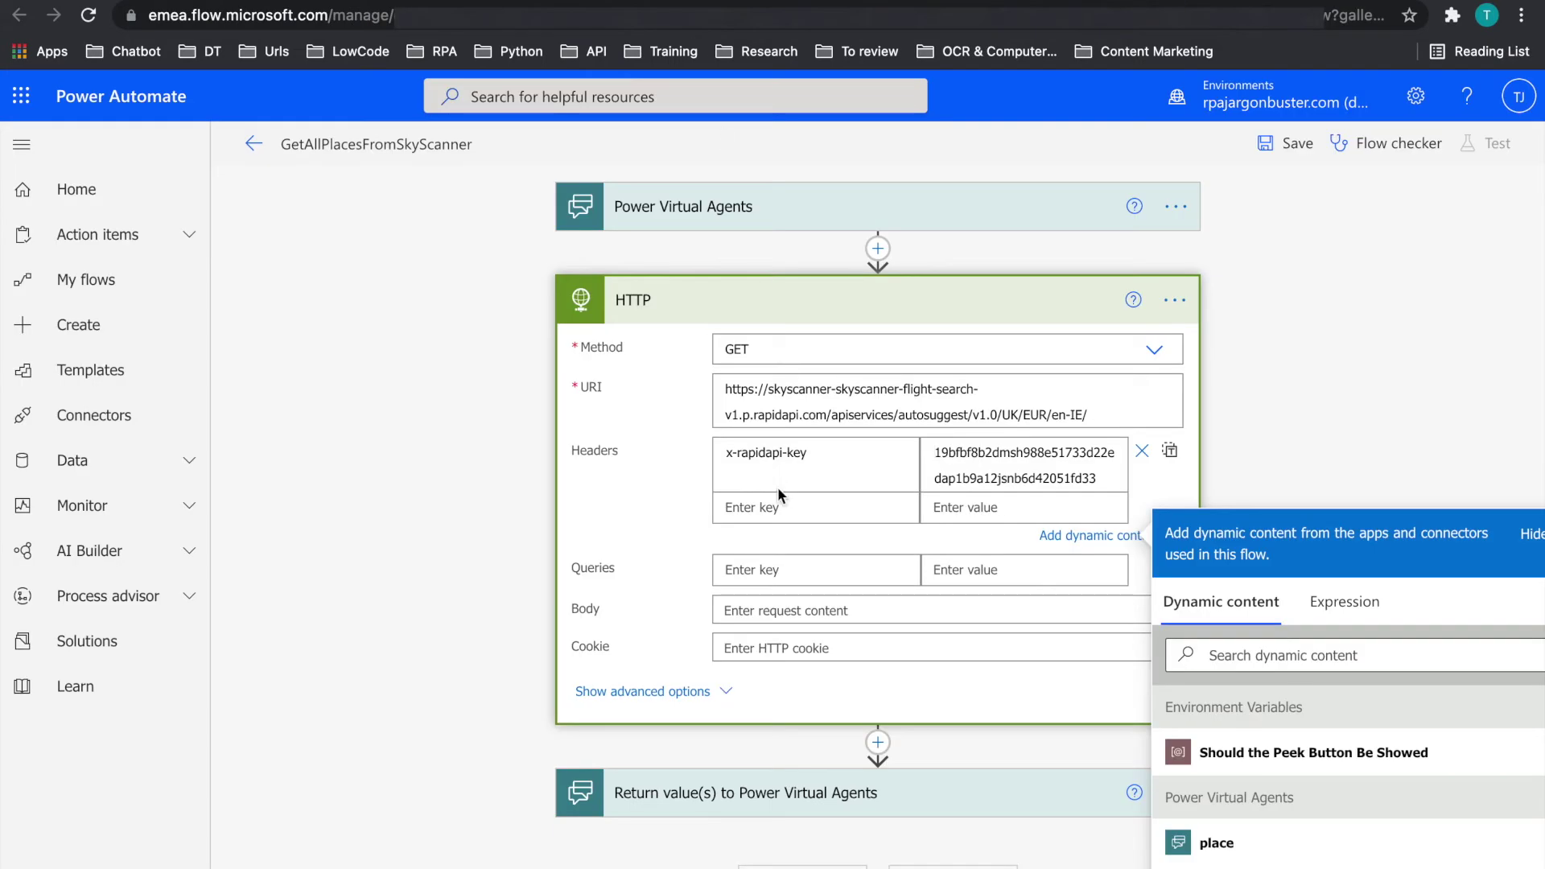
left_click(757, 509)
key("ctrl+v")
key("ctrl+shift+Tab")
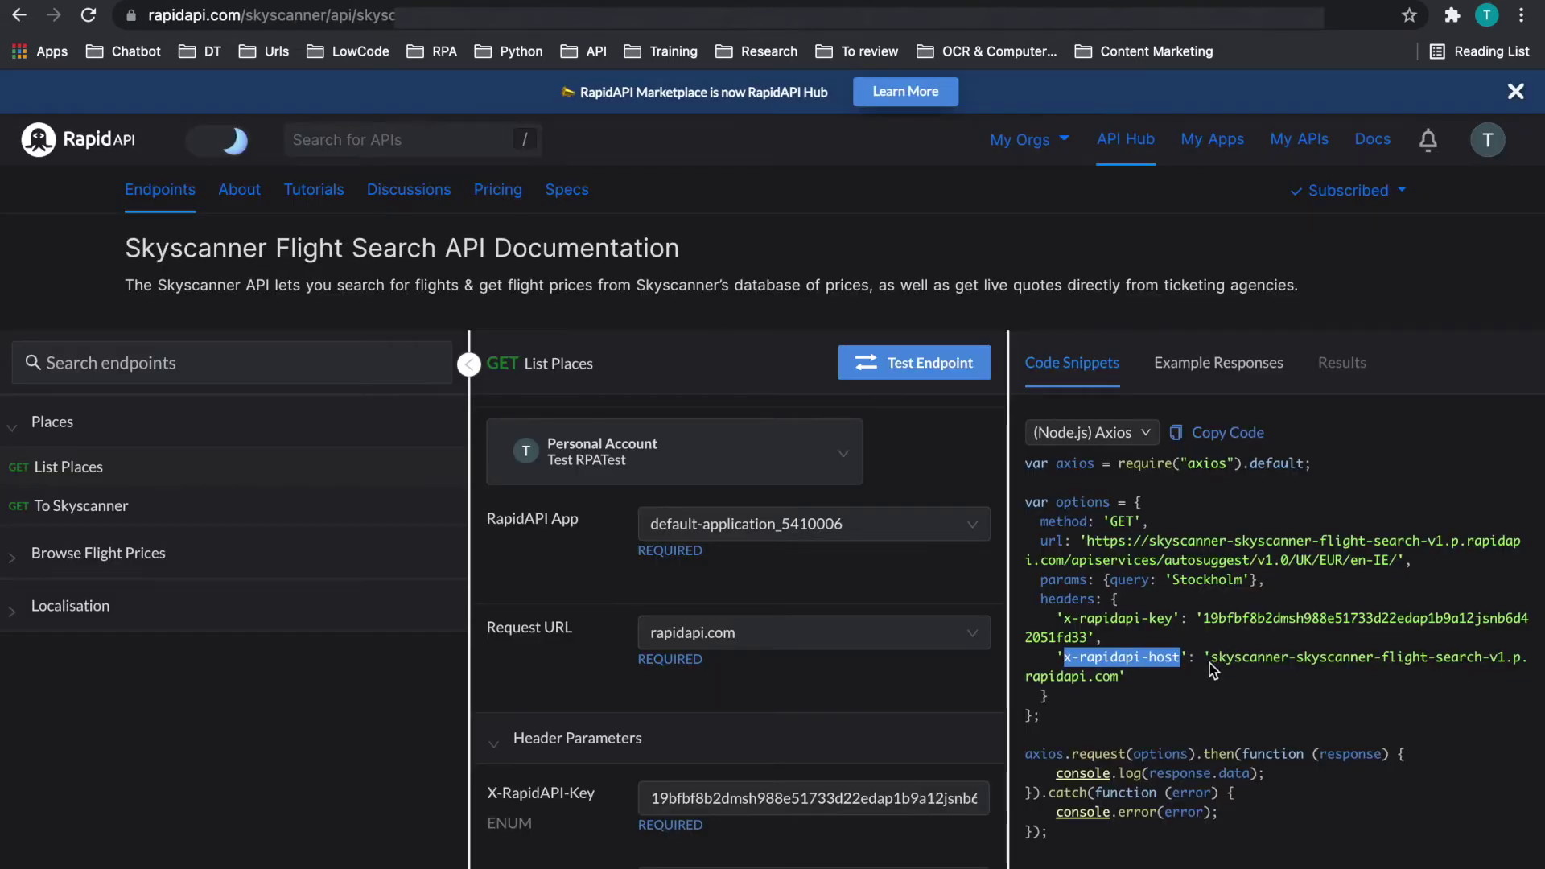
left_click_drag(1212, 657, 1120, 675)
key("ctrl+c")
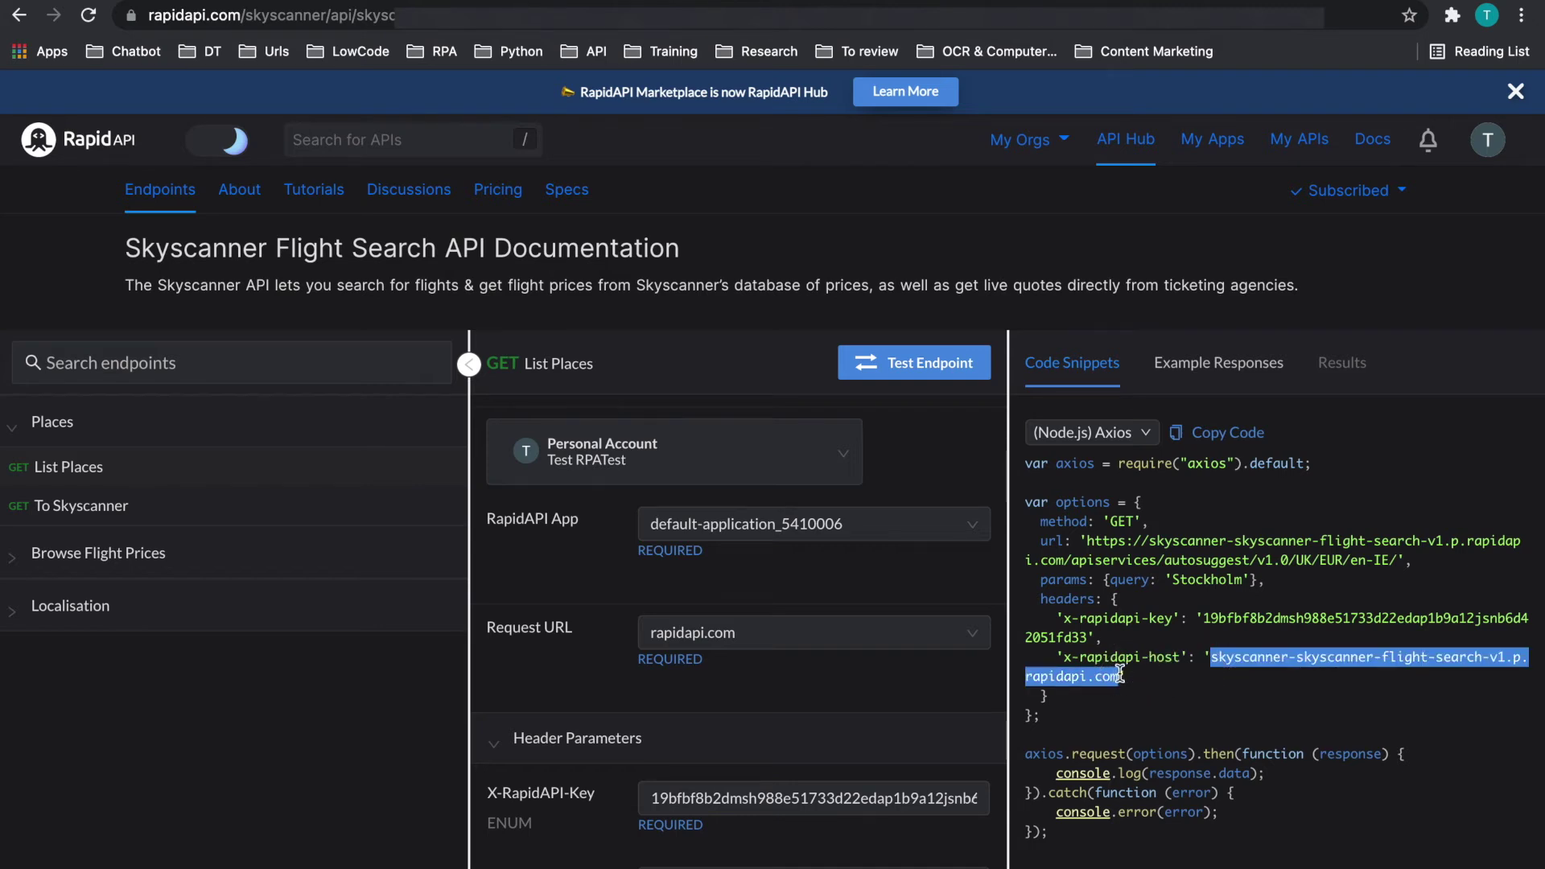
left_click(742, 3)
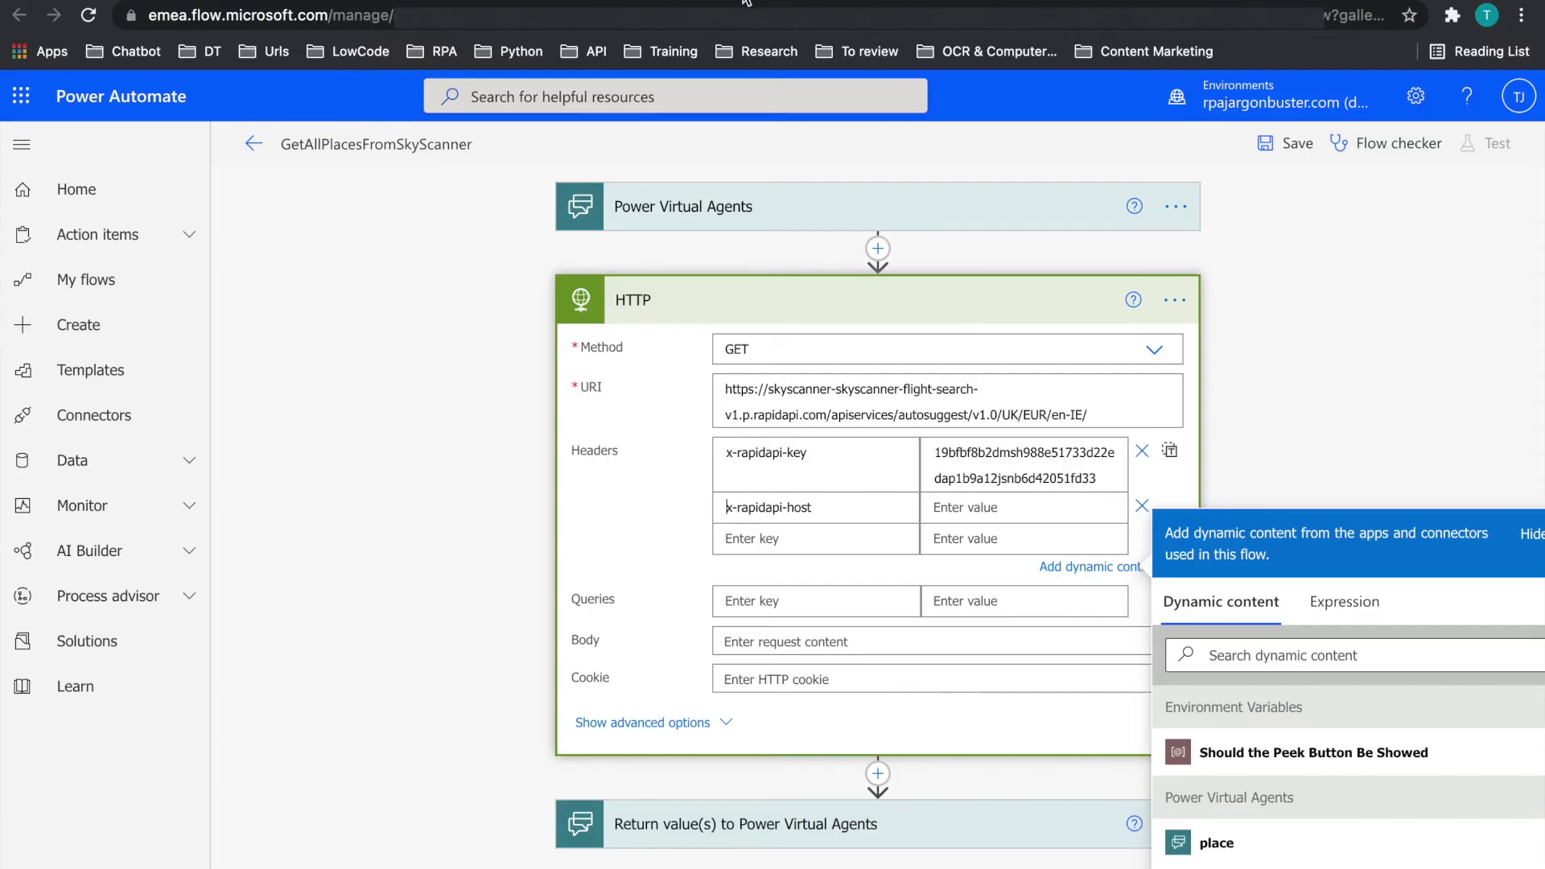
left_click(969, 512)
key("ctrl+v")
- Move to the first query key field and scroll the RapidAPI docs to the parameters
left_click(729, 613)
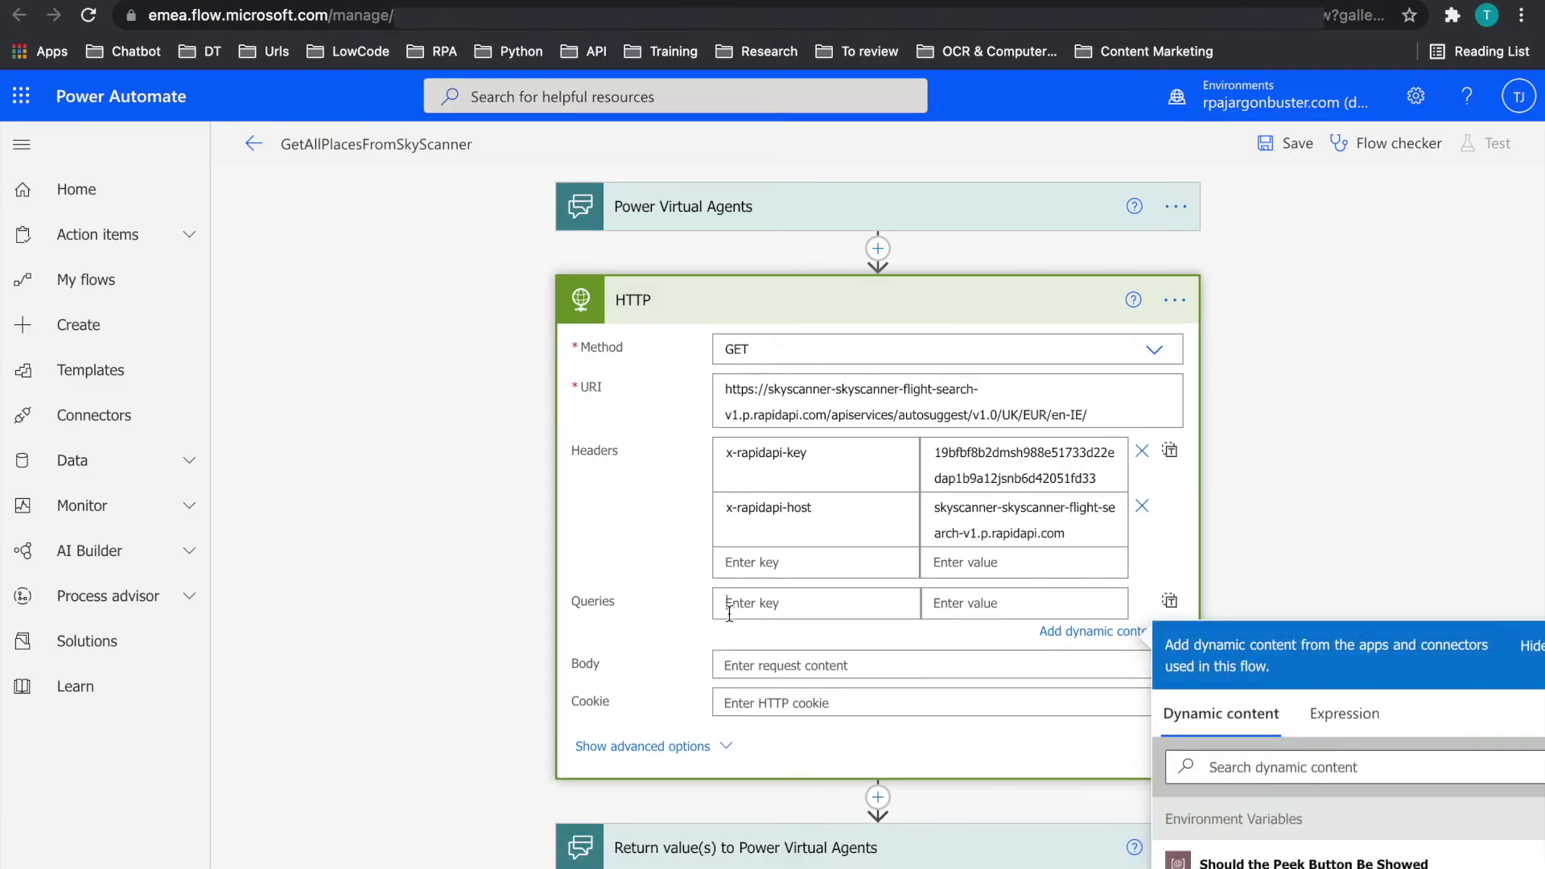
key("ctrl+Tab")
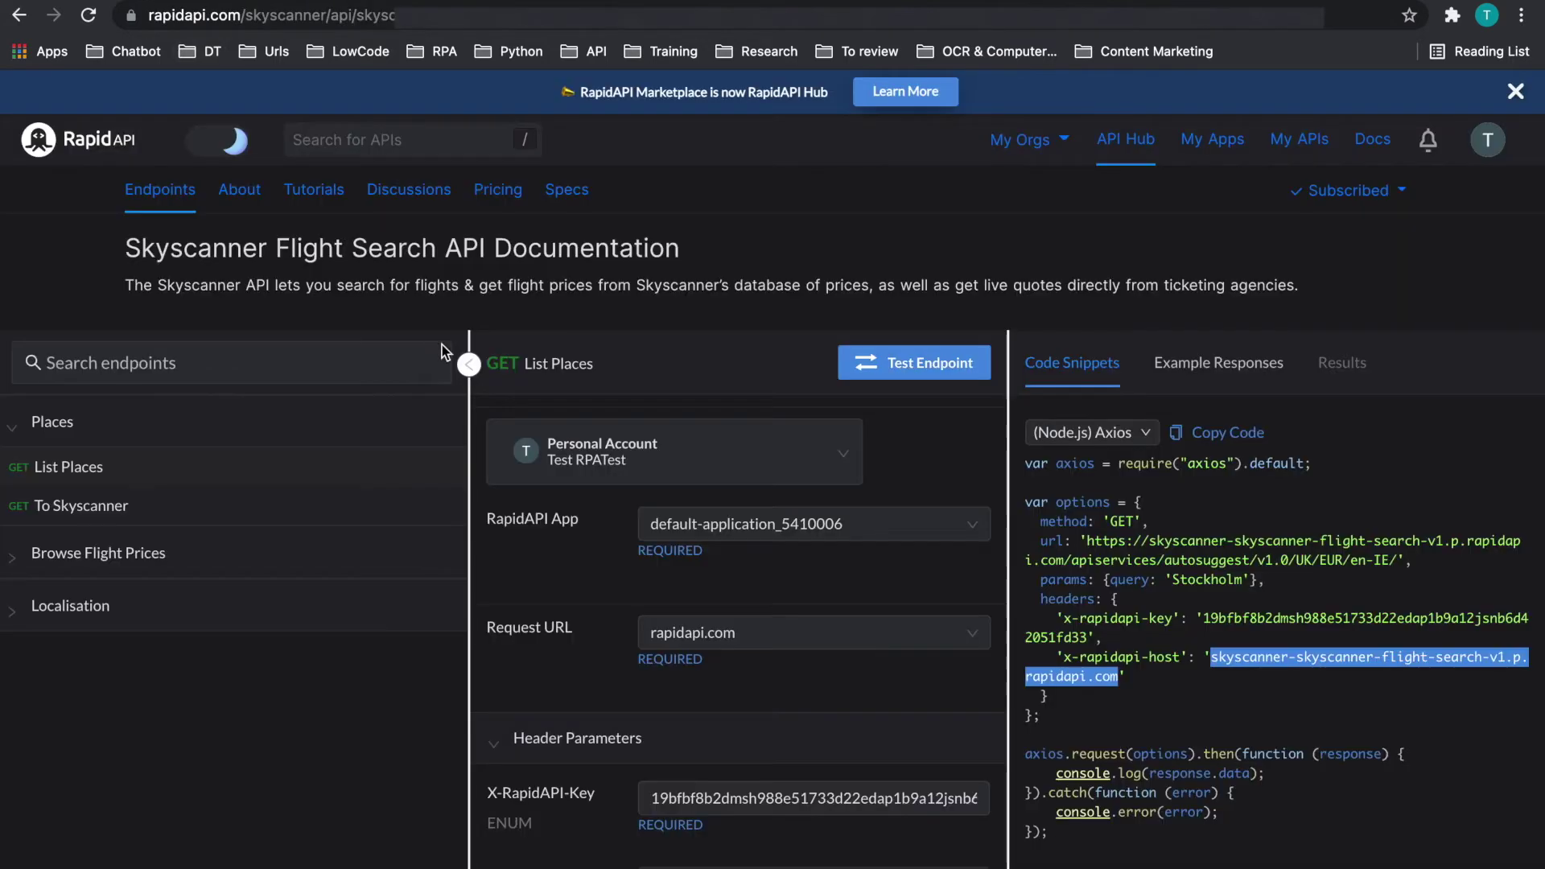
scroll(616, 618, "down", 2)
scroll(616, 619, "down", 4)
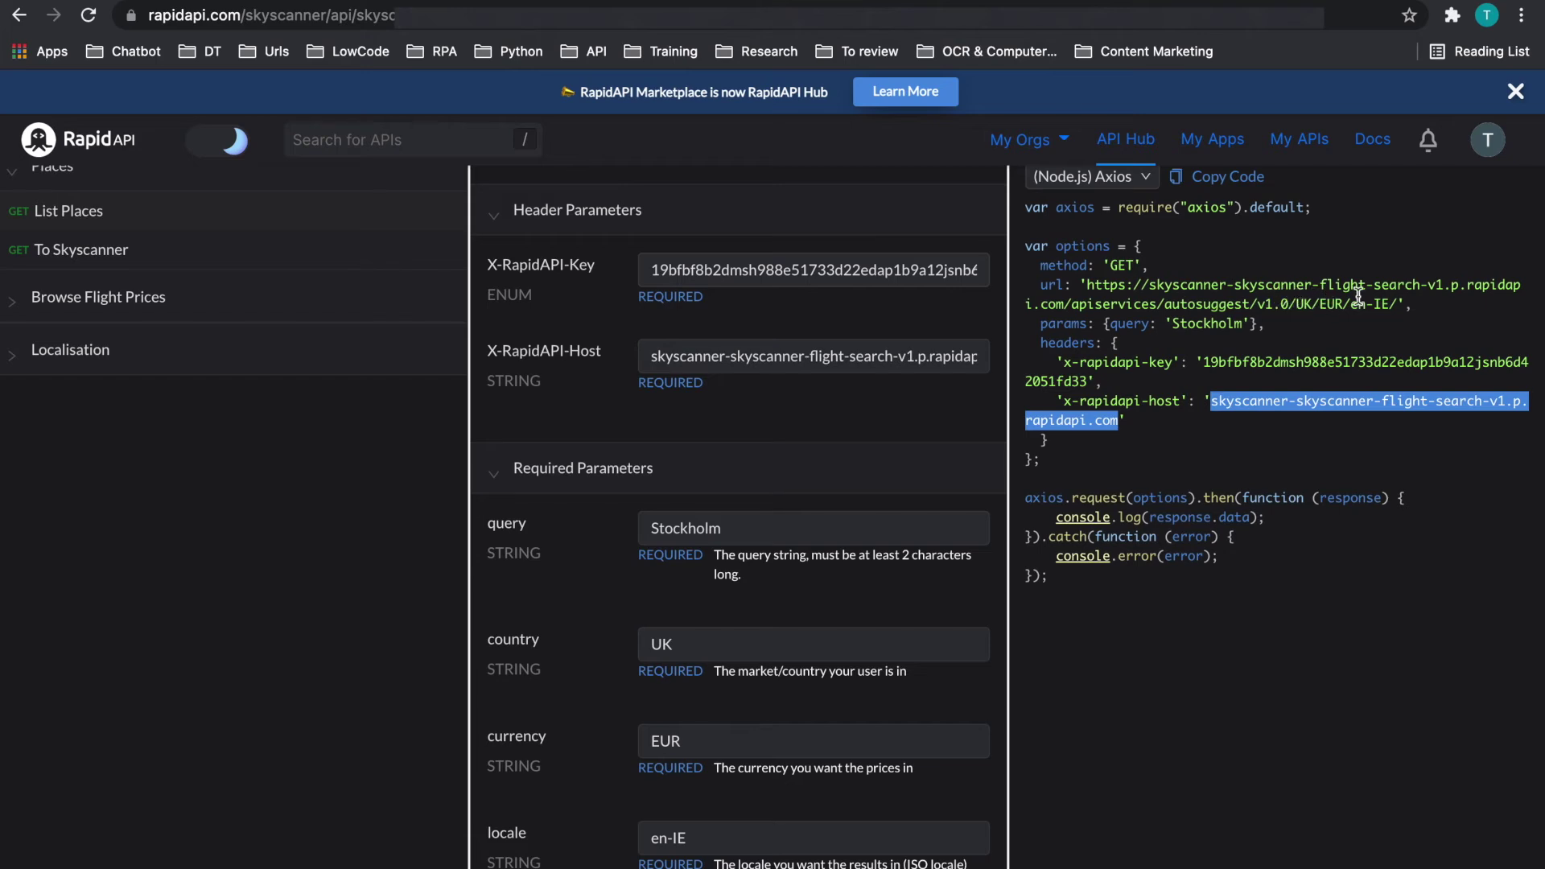
- Set the HTTP step's 'query' parameter to the place dynamic content from the bot trigger
scroll(893, 598, "down", 3)
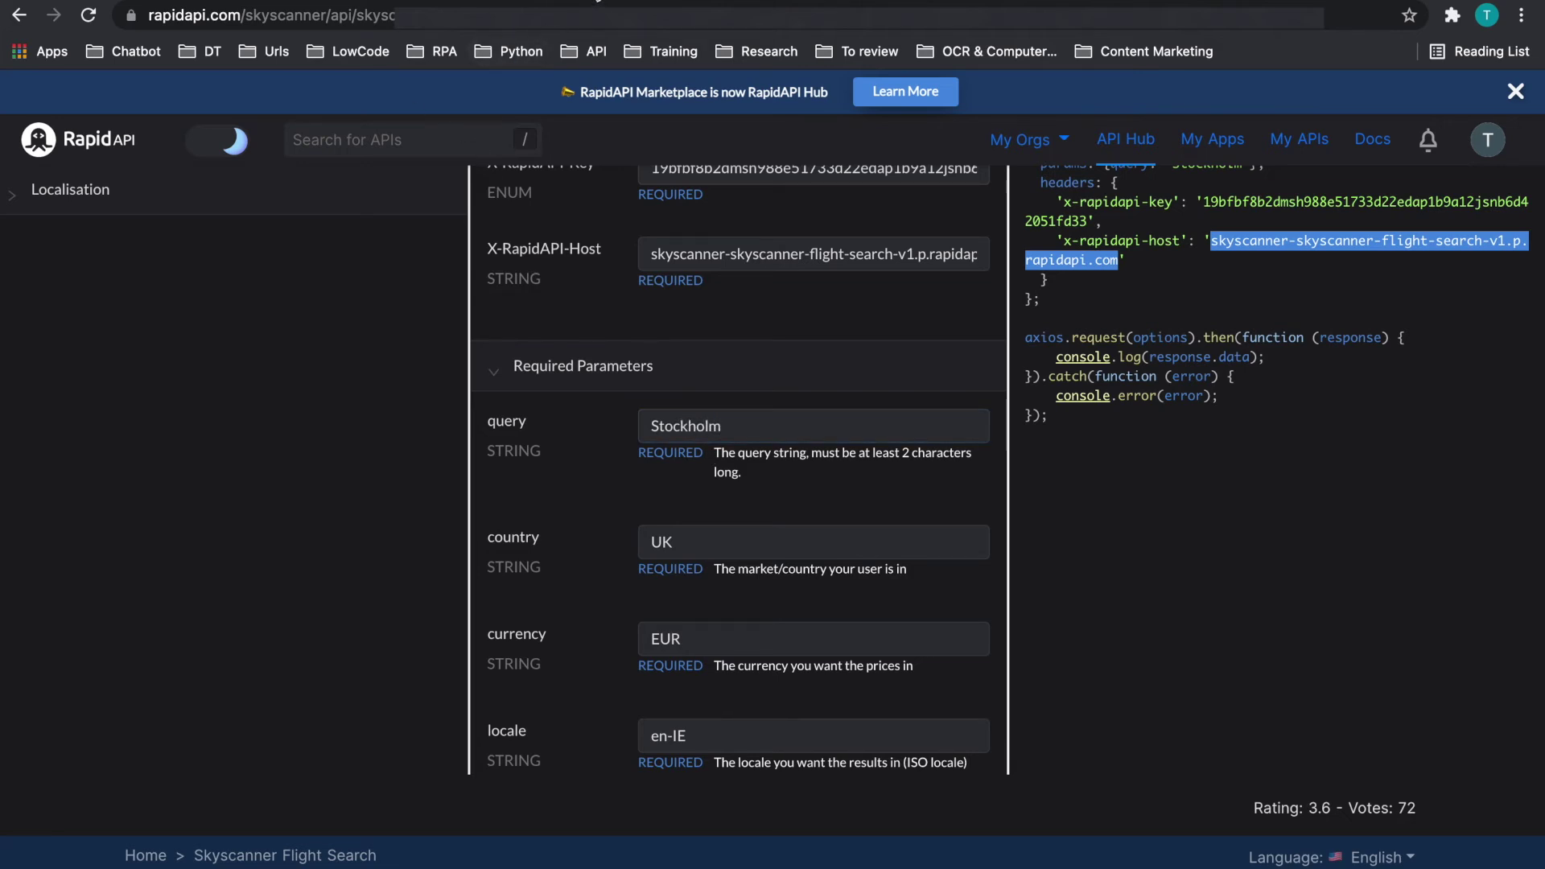
left_click(597, 1)
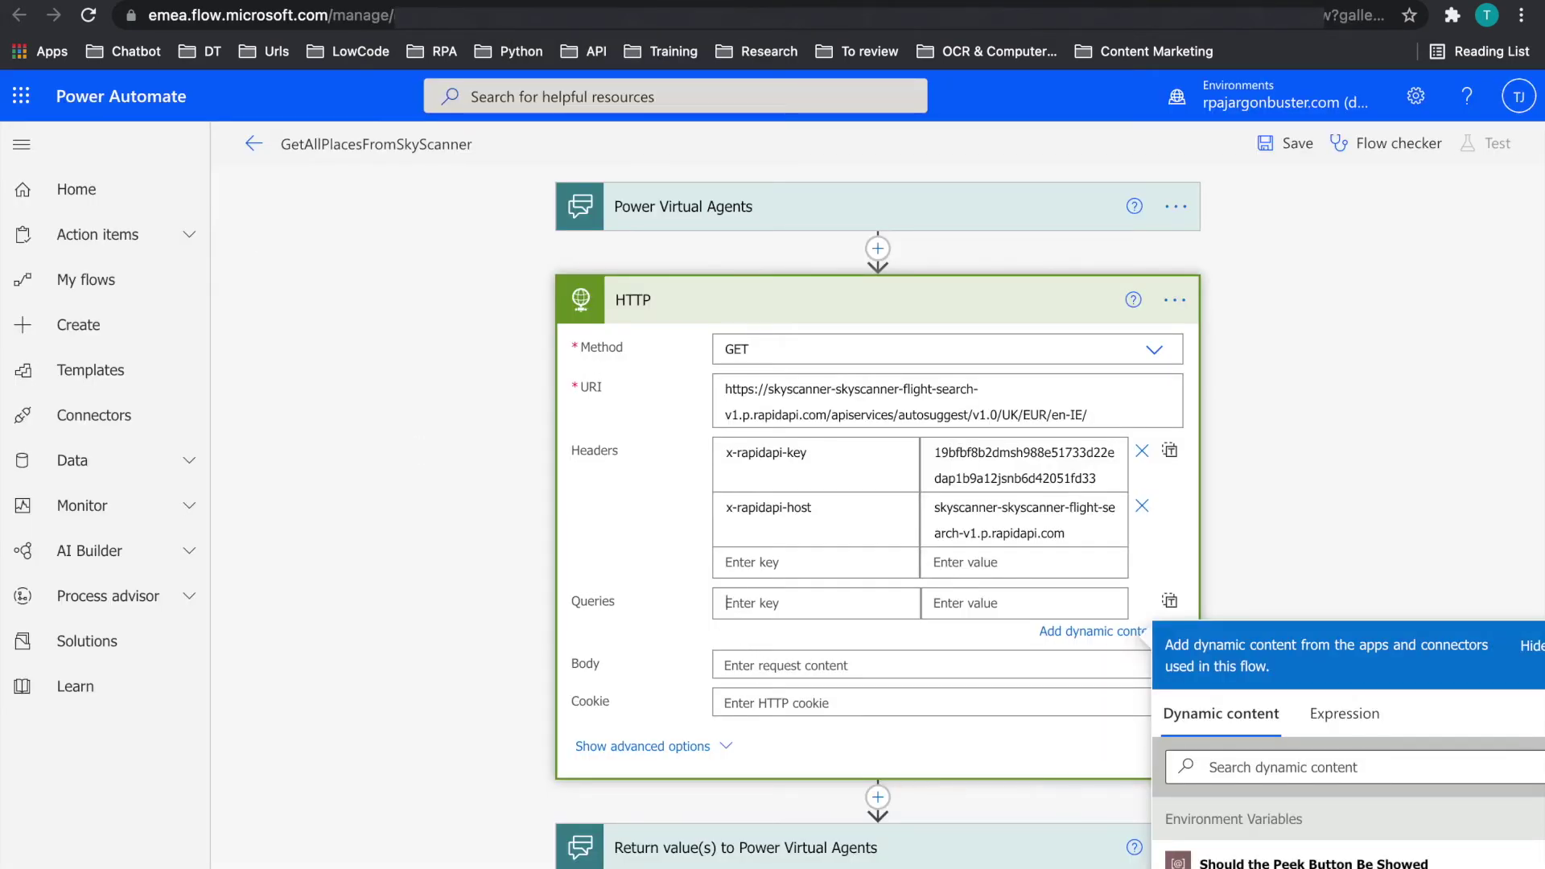
key("ctrl+Tab")
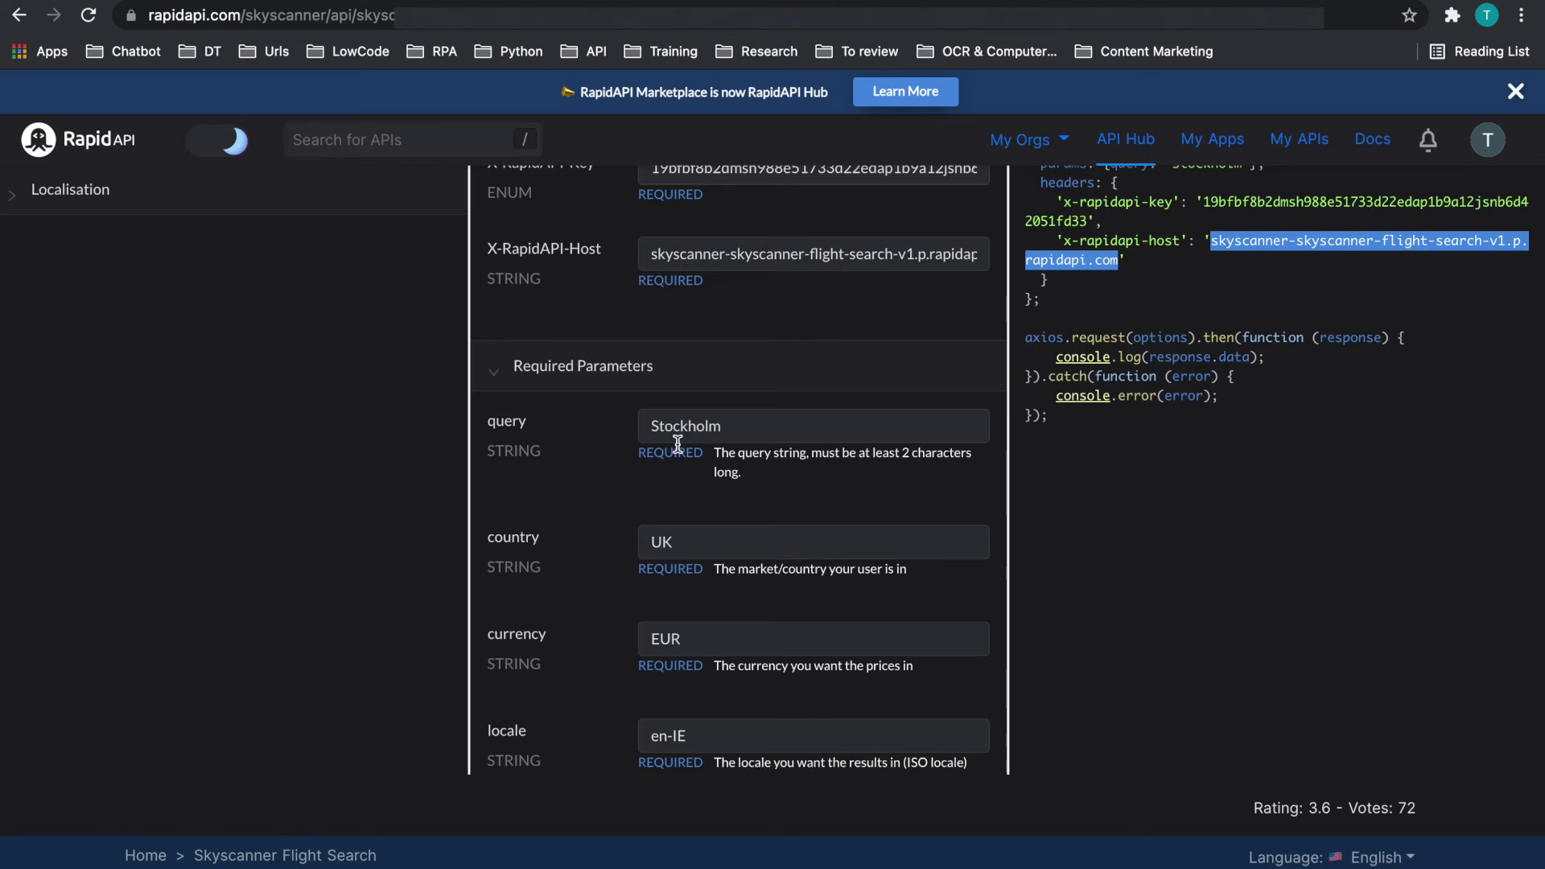
key("ctrl+Tab")
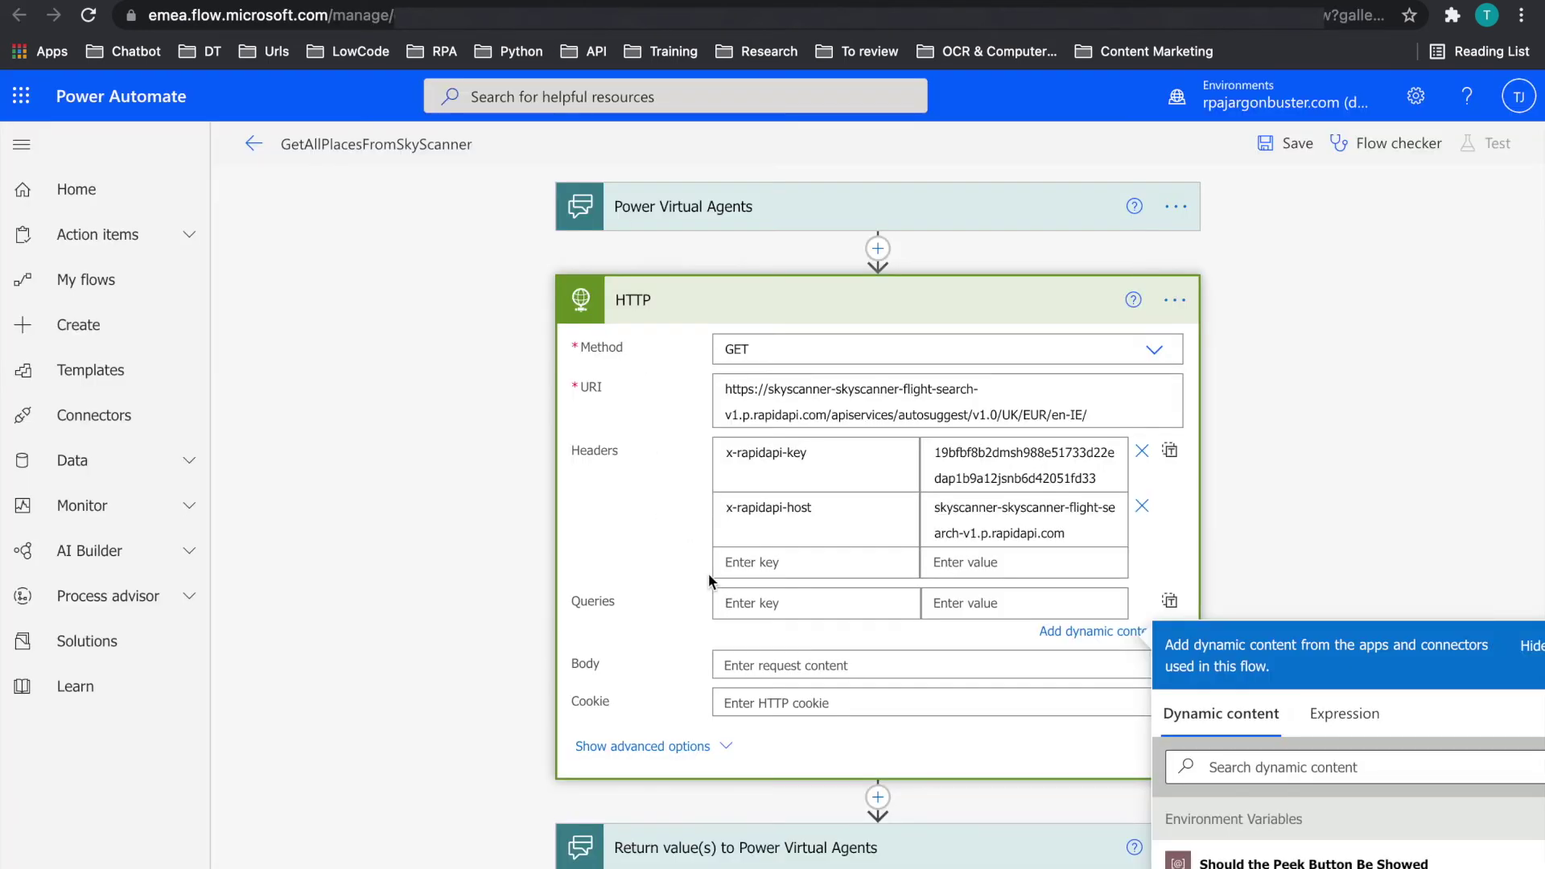
type("query")
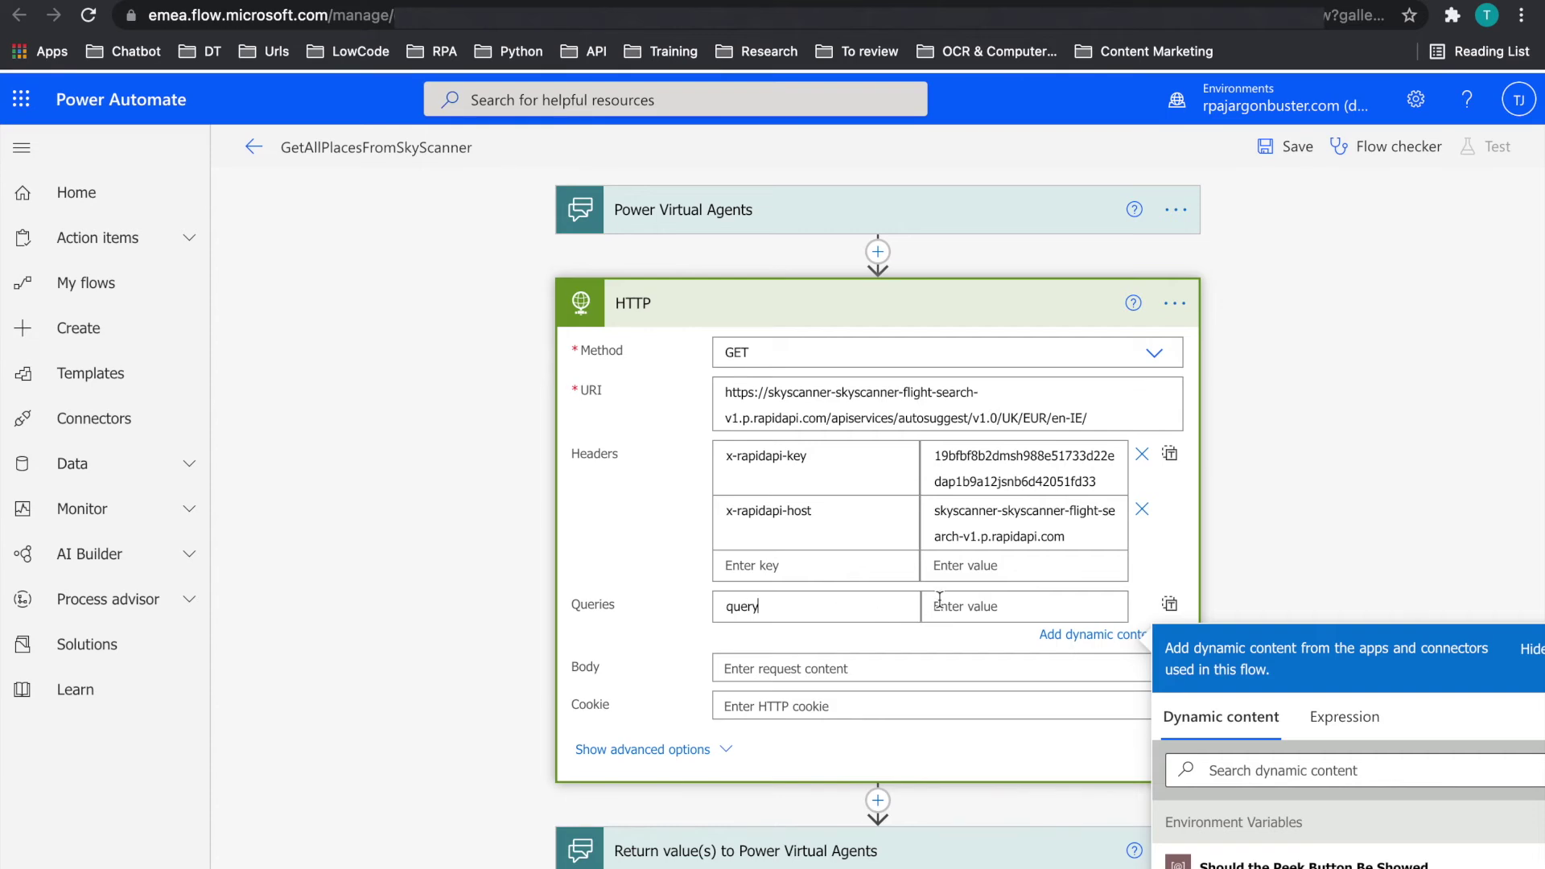
left_click(793, 207)
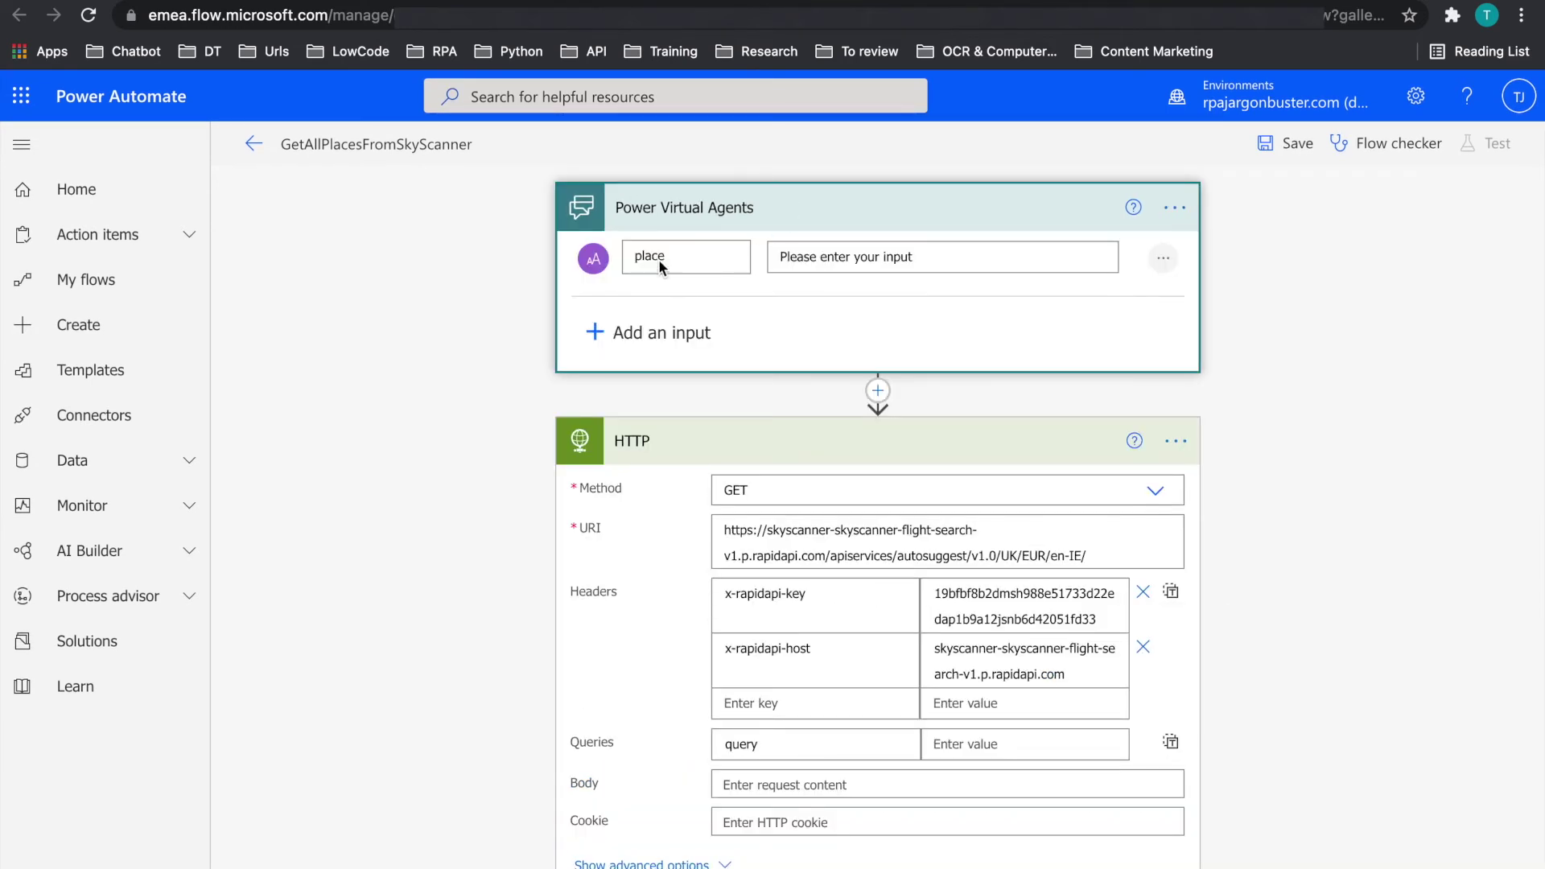
left_click(968, 742)
scroll(966, 837, "down", 4)
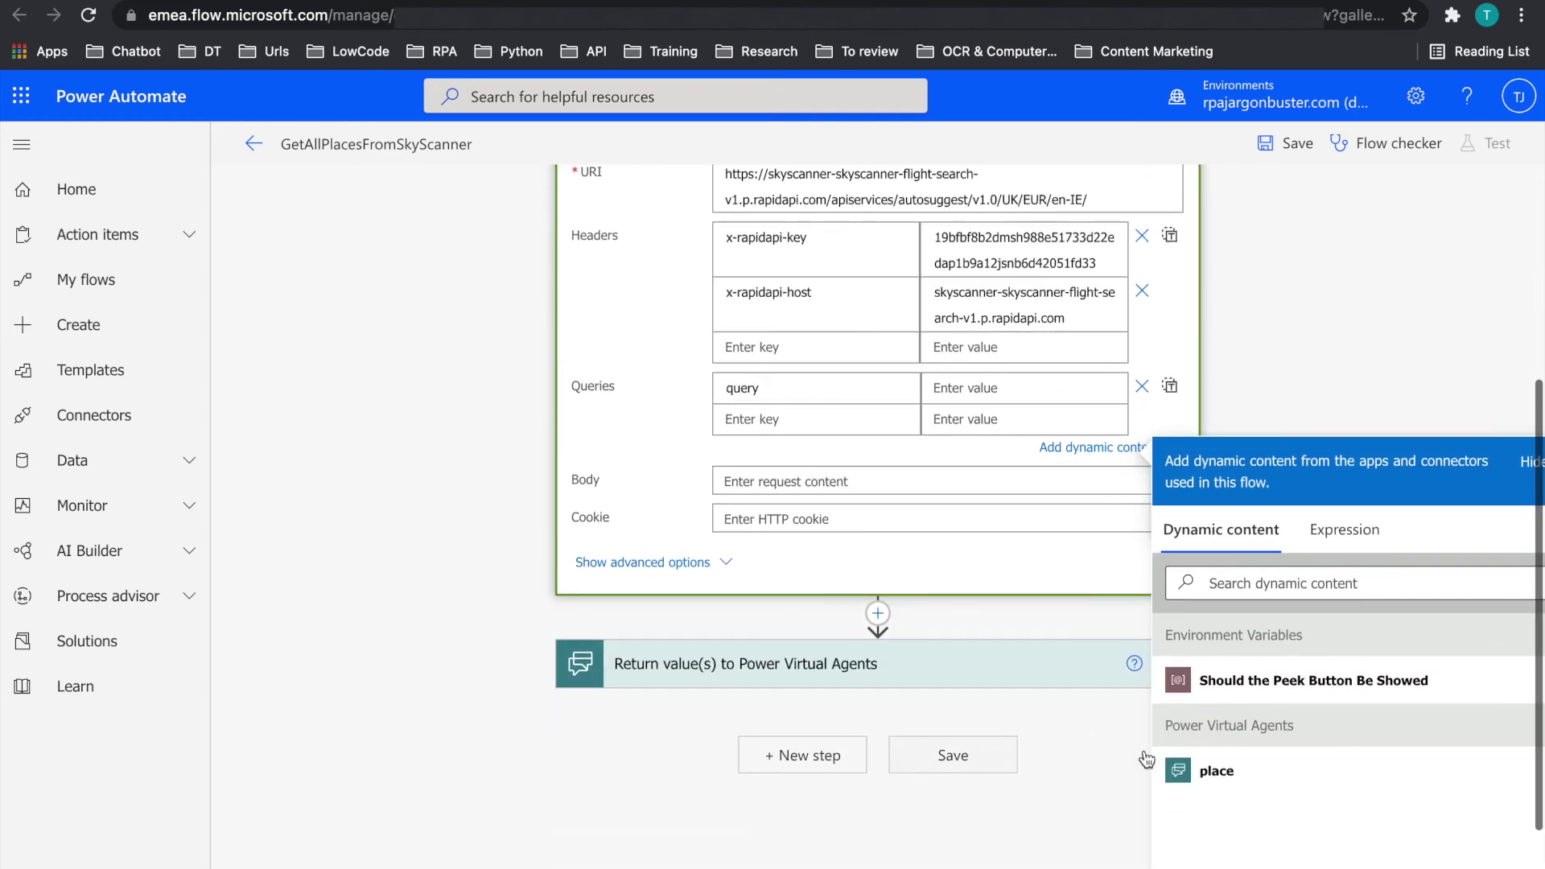
left_click(1211, 771)
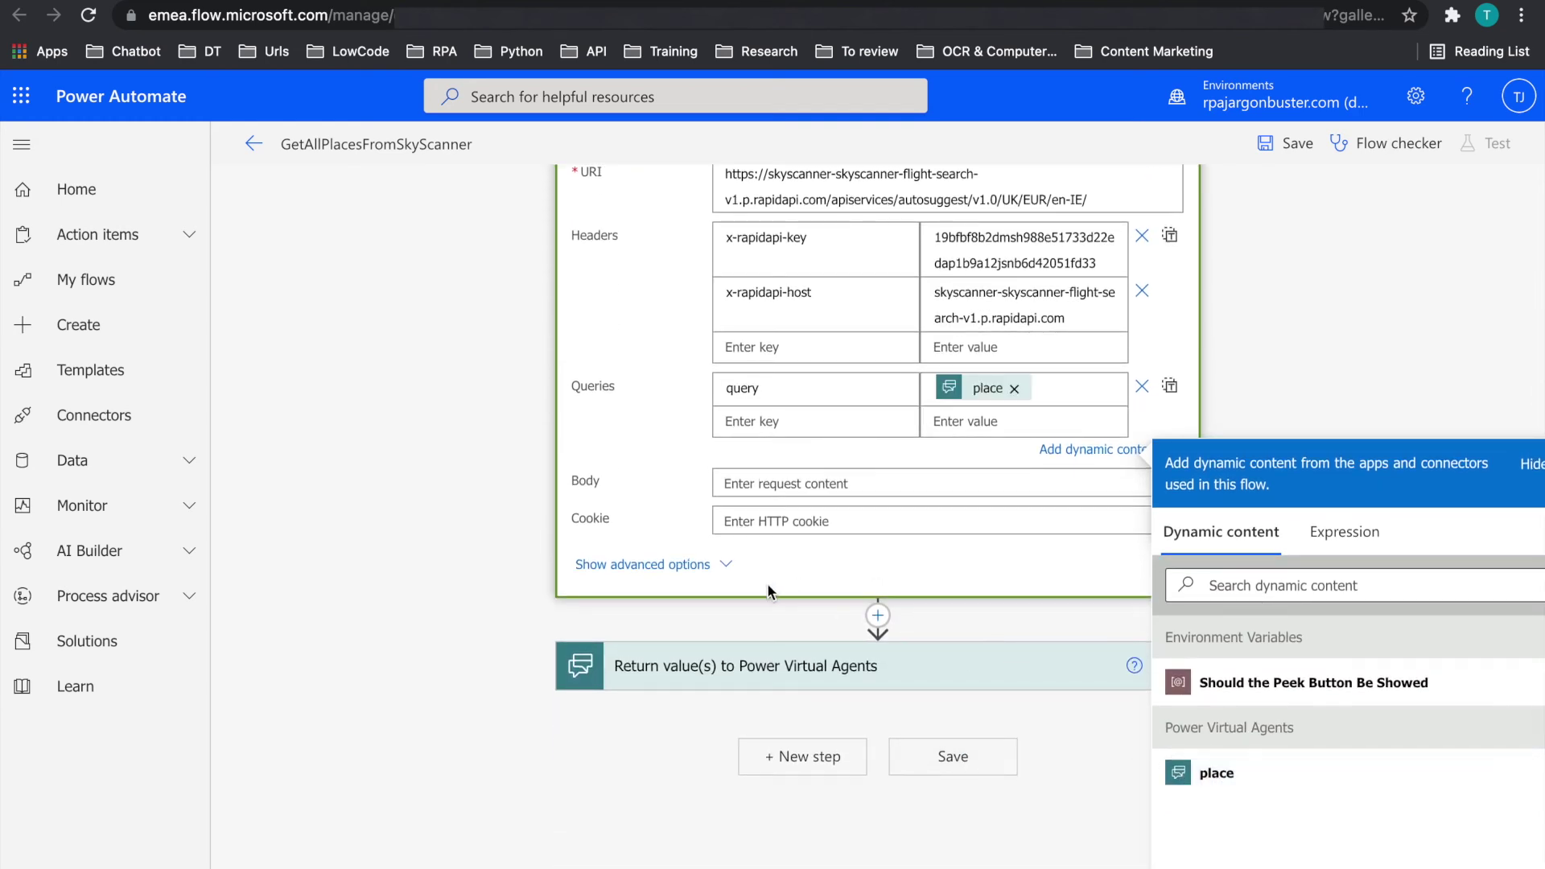
left_click(754, 680)
- Return the HTTP Status code as both the status and listofplaces outputs to the bot
left_click(822, 697)
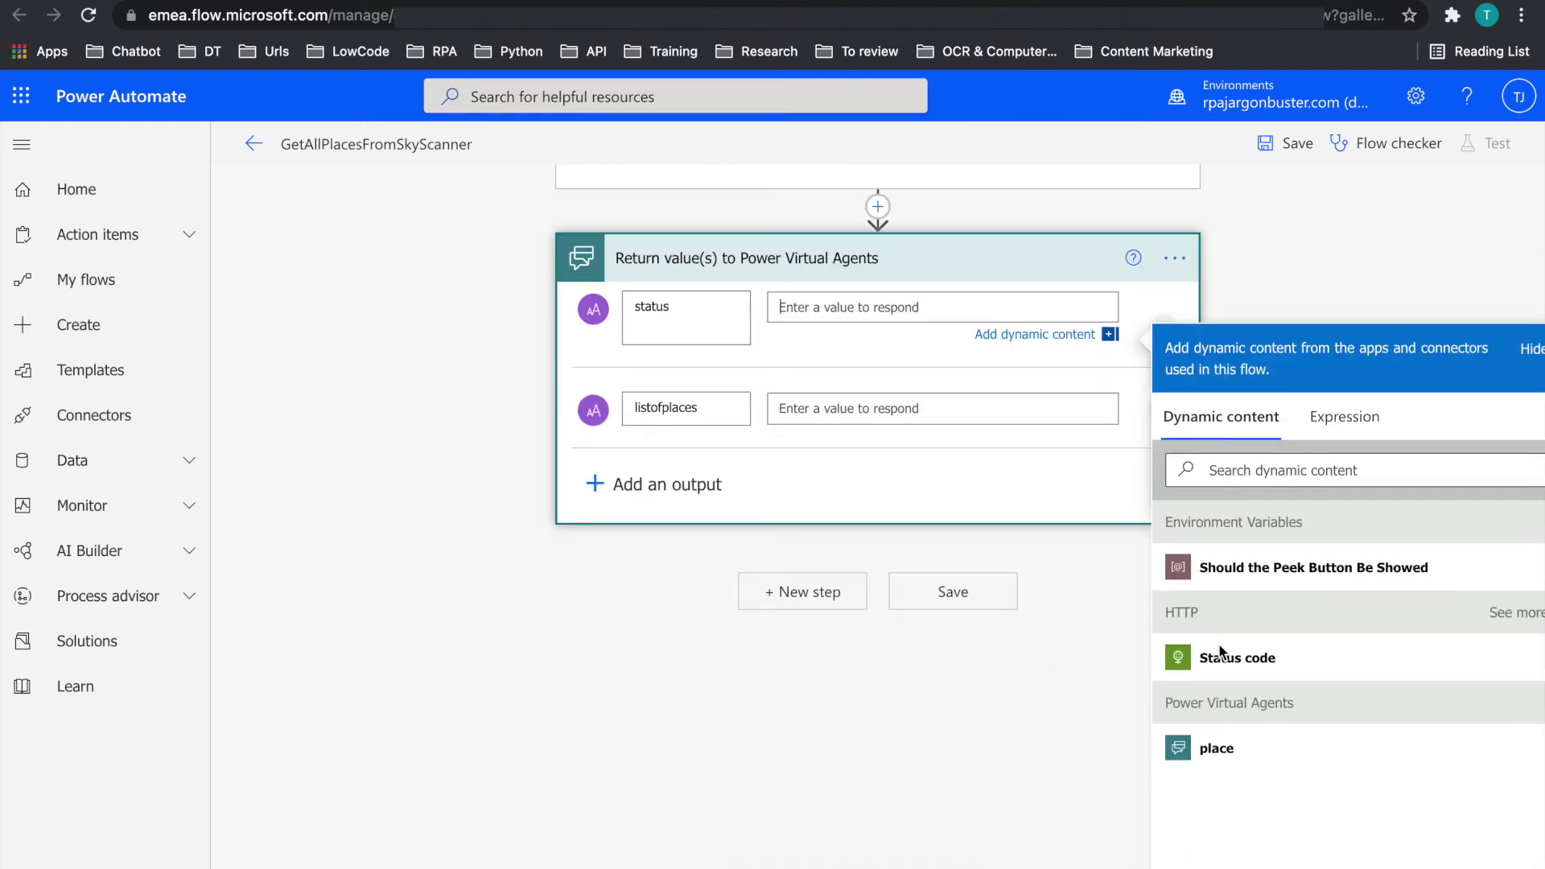
left_click(1232, 658)
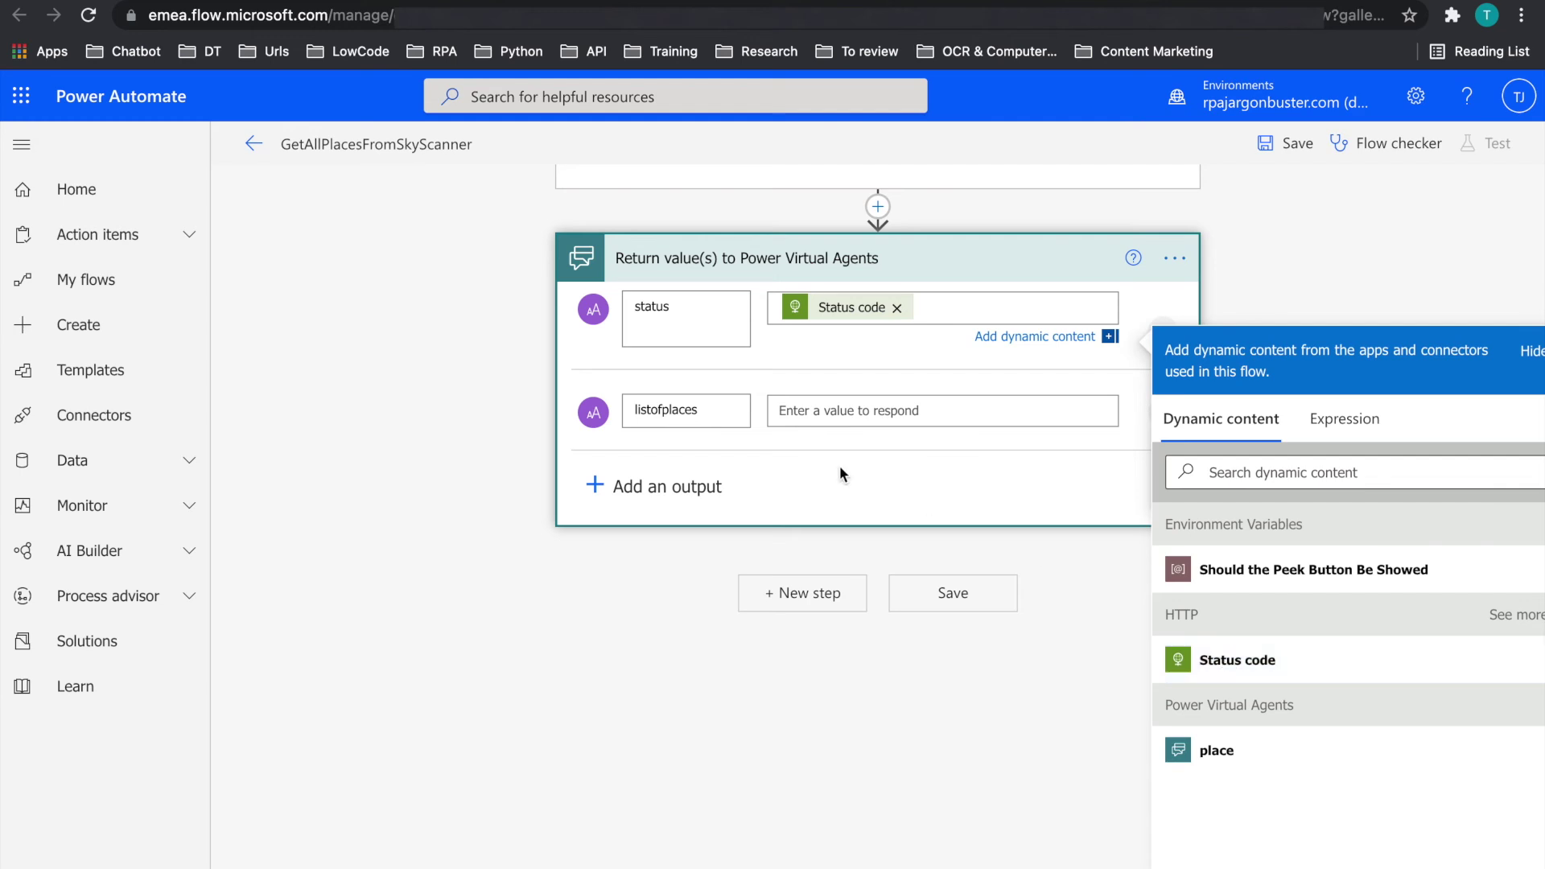
scroll(772, 420, "up", 4)
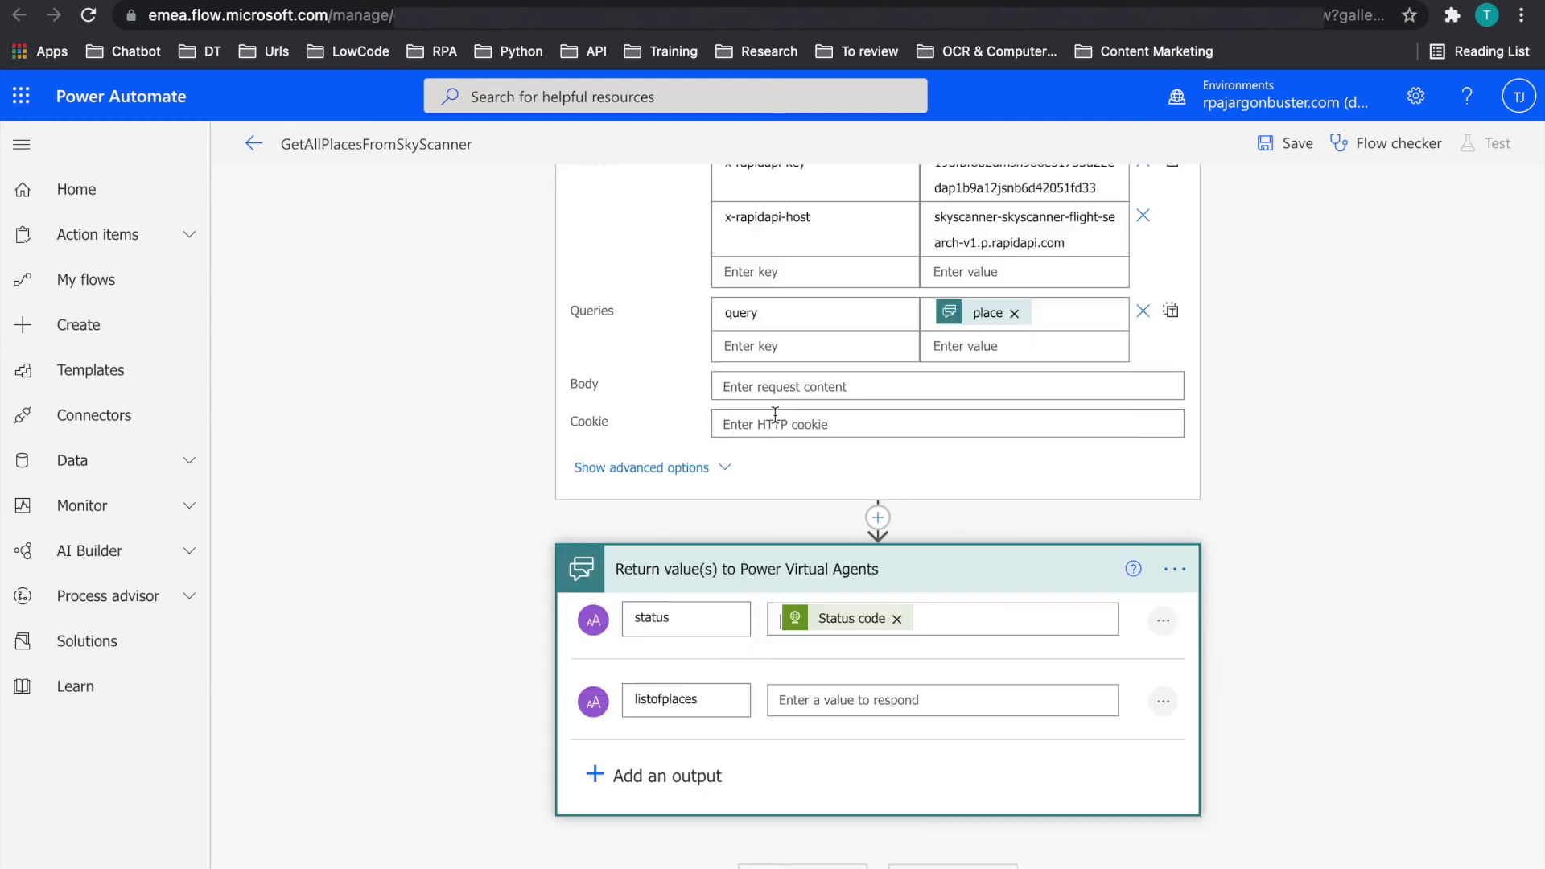
left_click(800, 702)
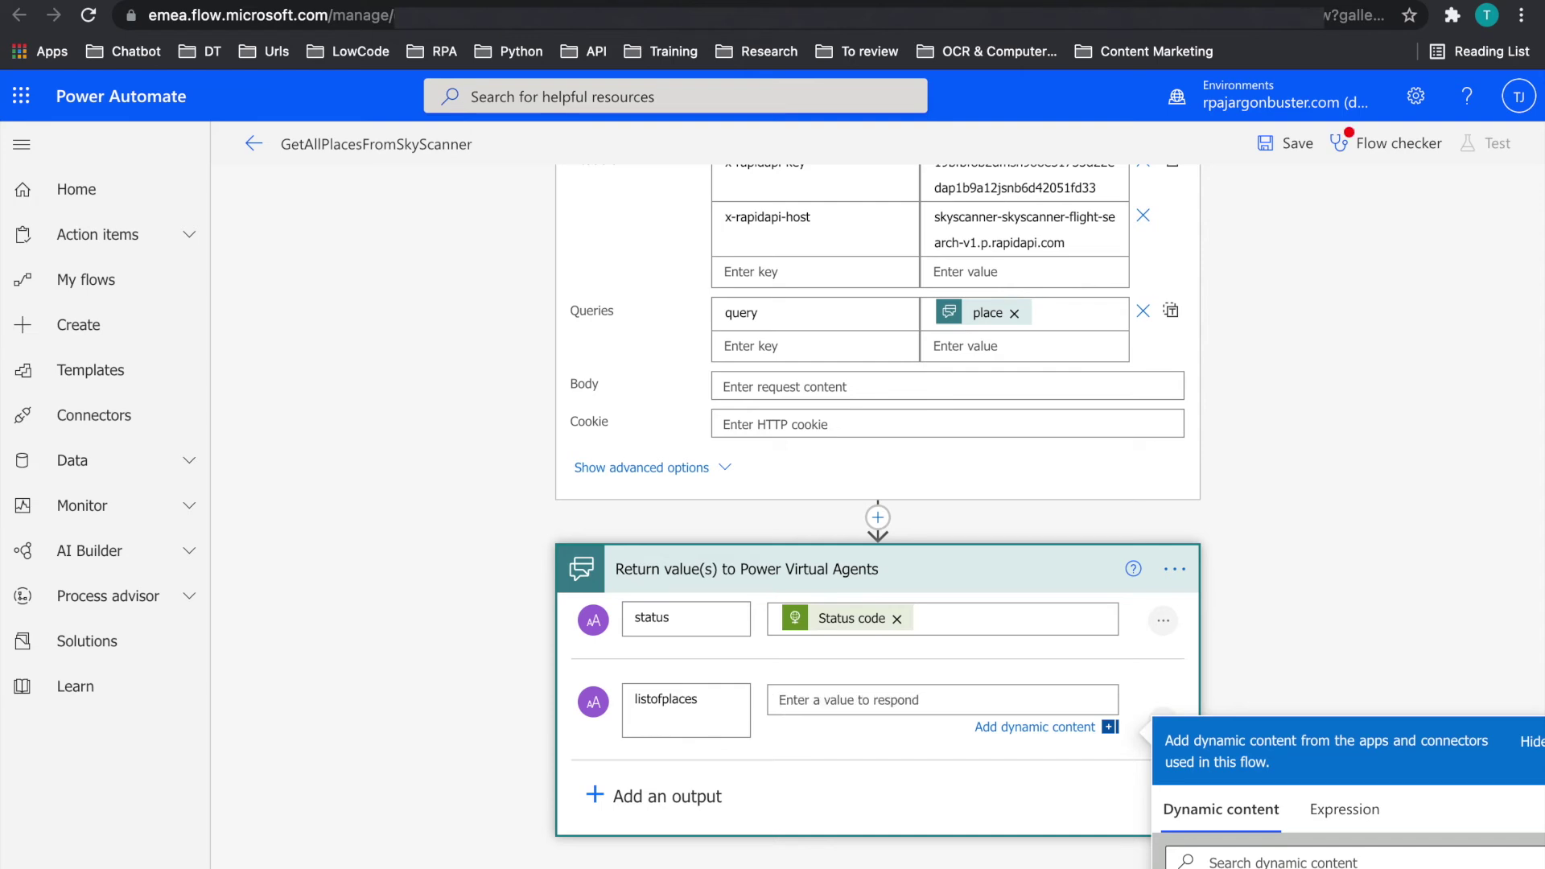
type("\"")
key("BackSpace")
scroll(1187, 789, "down", 3)
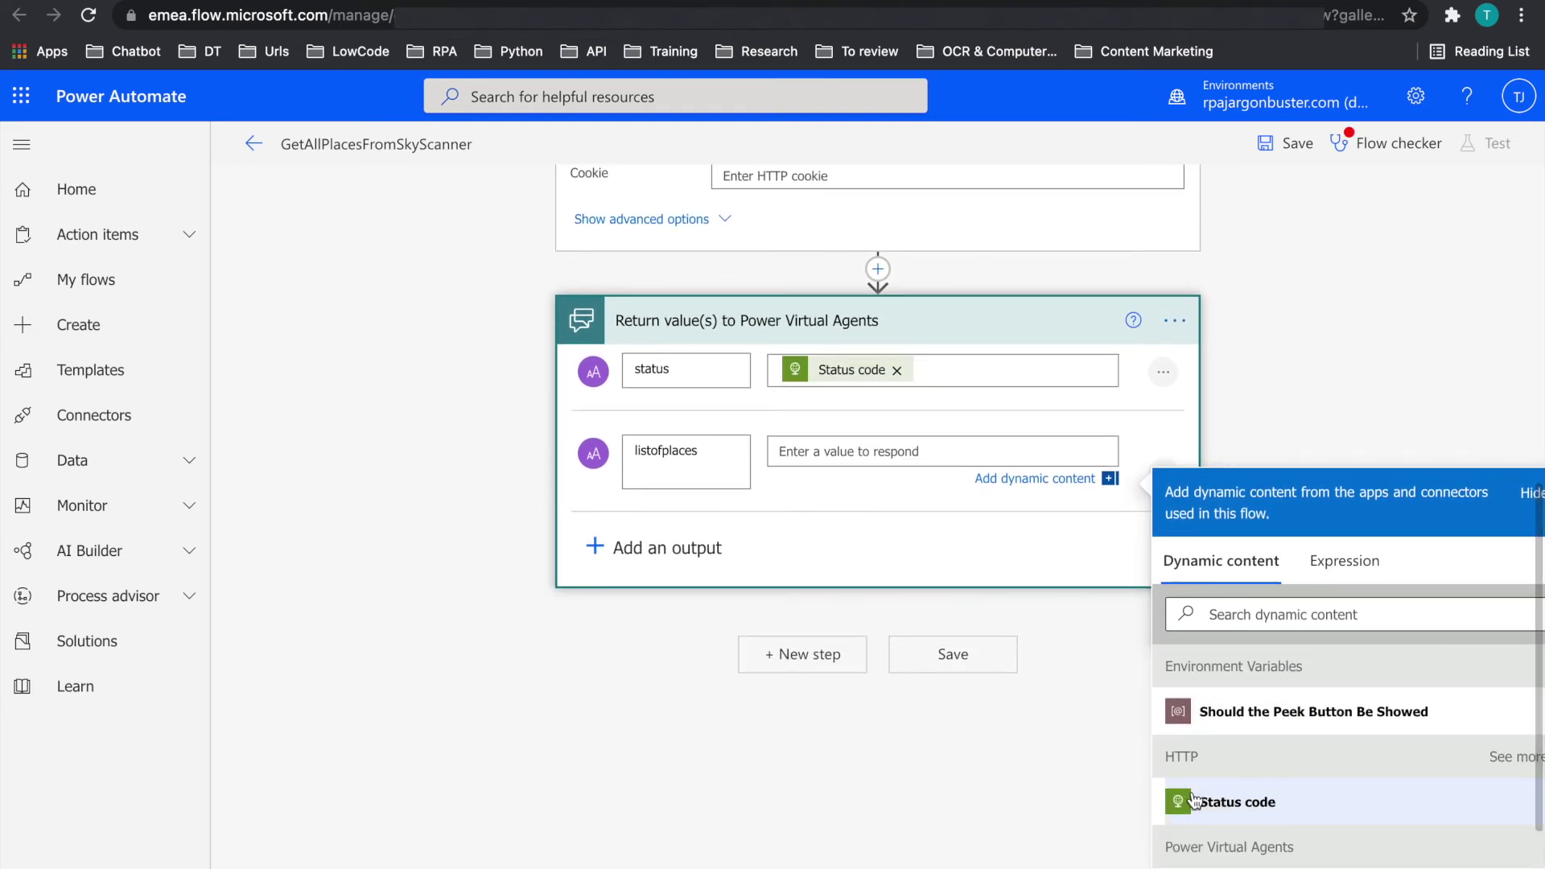
left_click(1188, 795)
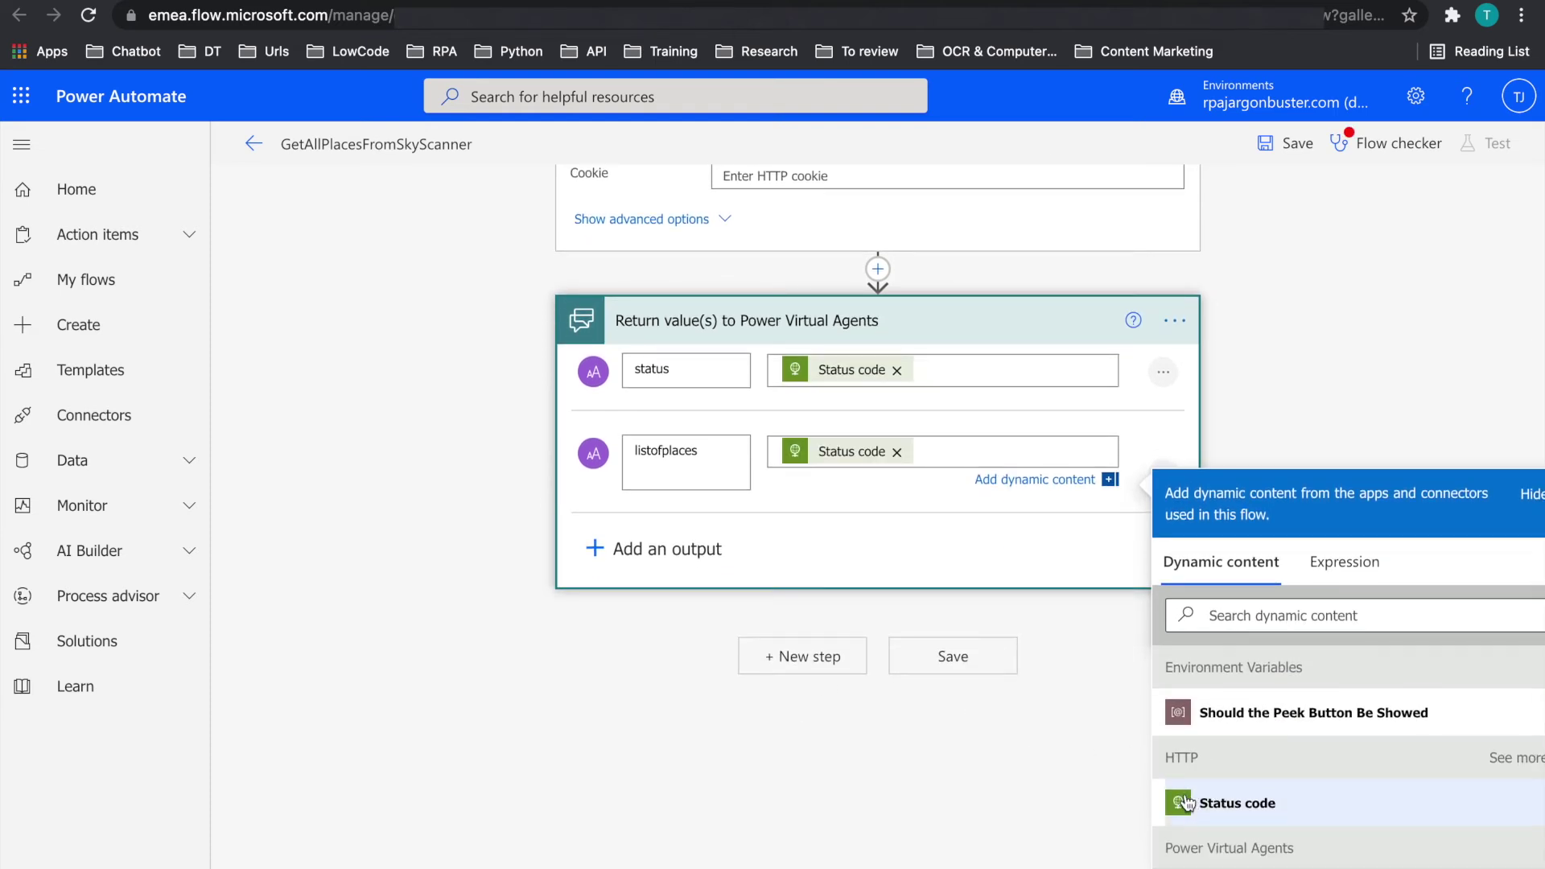
- Save the flow and set its test option to Automatically
left_click(939, 667)
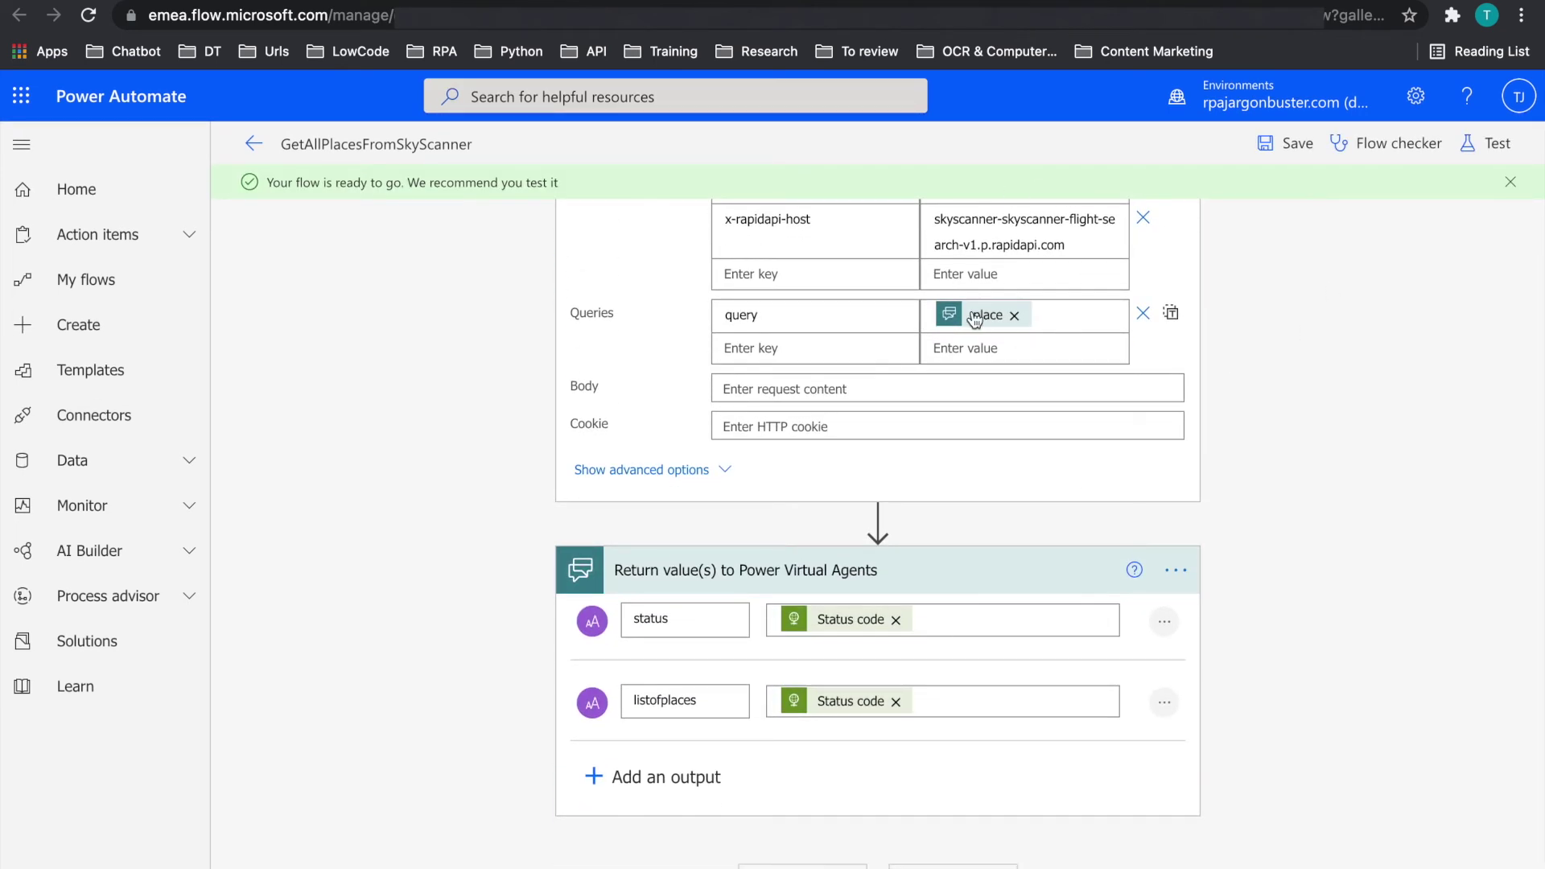
left_click(1495, 146)
left_click(1209, 256)
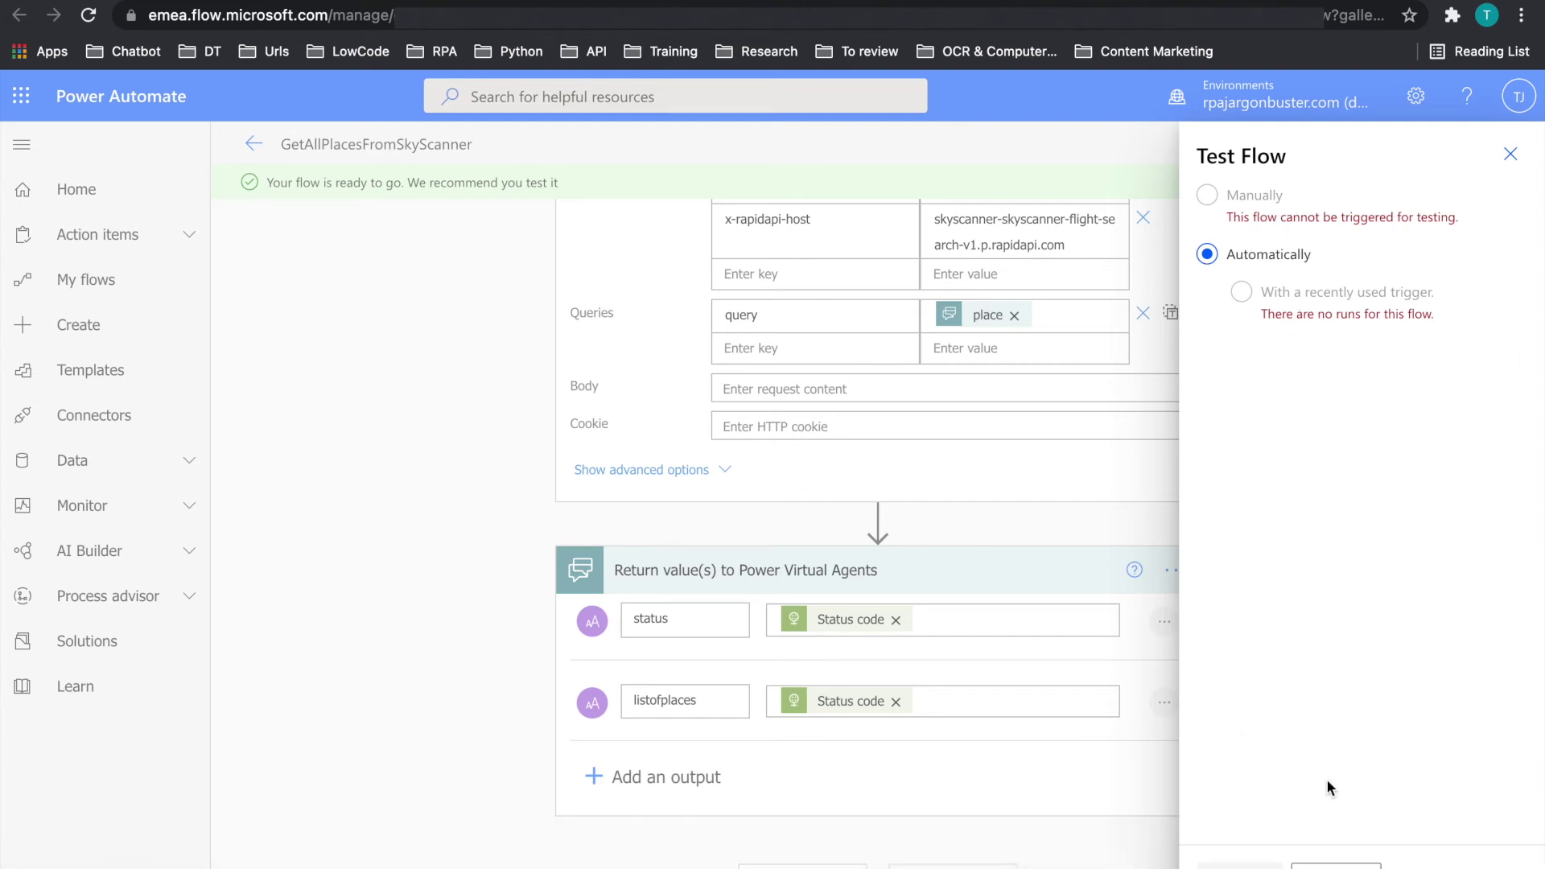
left_click(1334, 865)
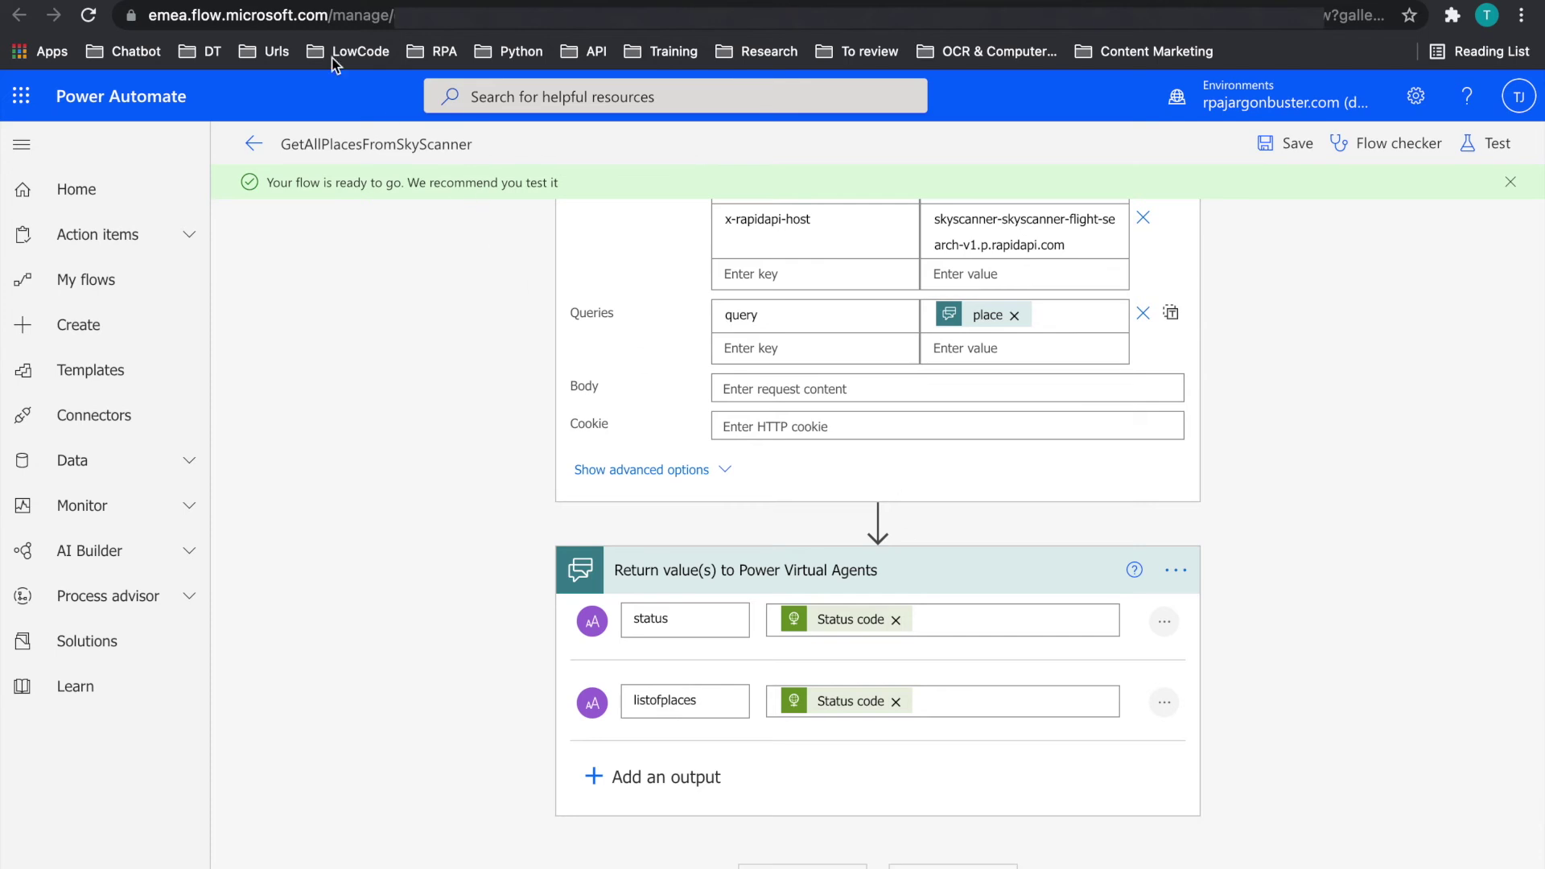
- Add a GetAllPlacesFromSkyScanner flow call after the Departing_from question in the Quotes topic
left_click(338, 9)
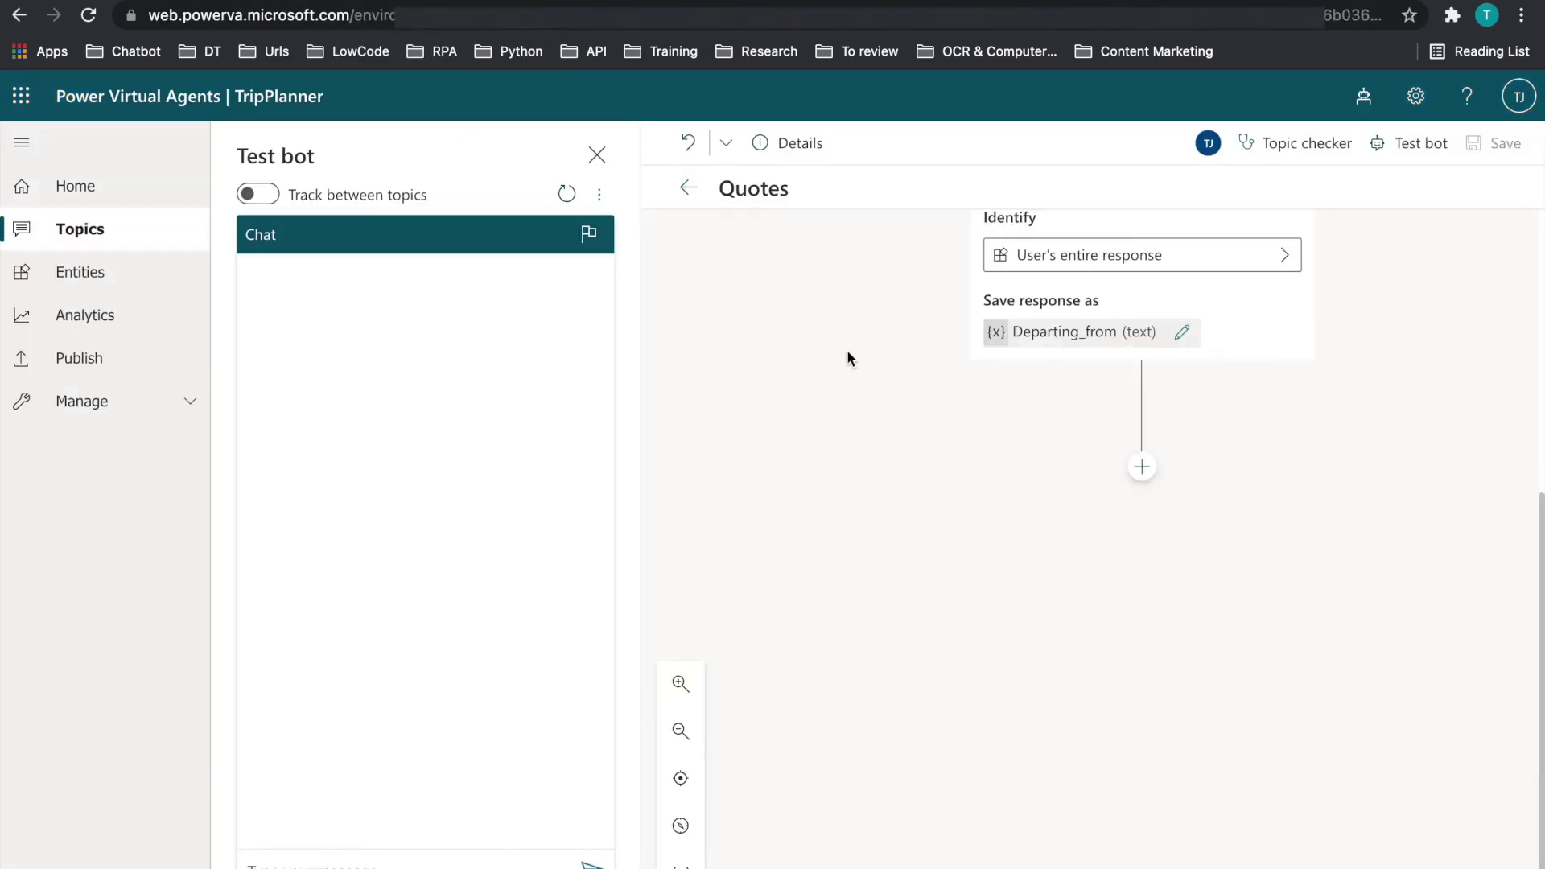
left_click(564, 192)
left_click(1142, 467)
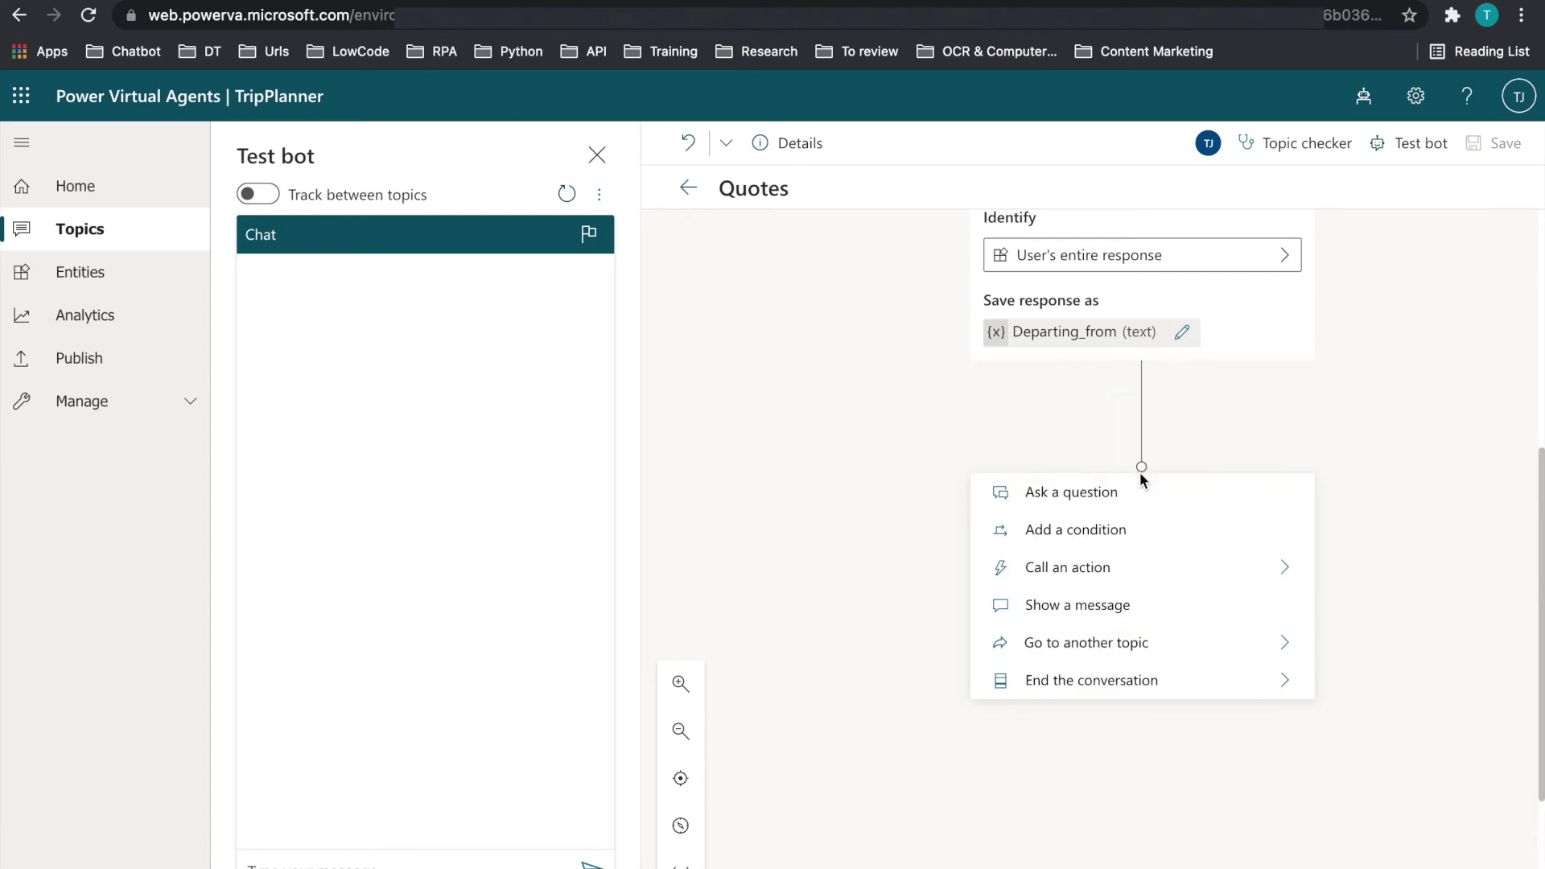
left_click(1101, 569)
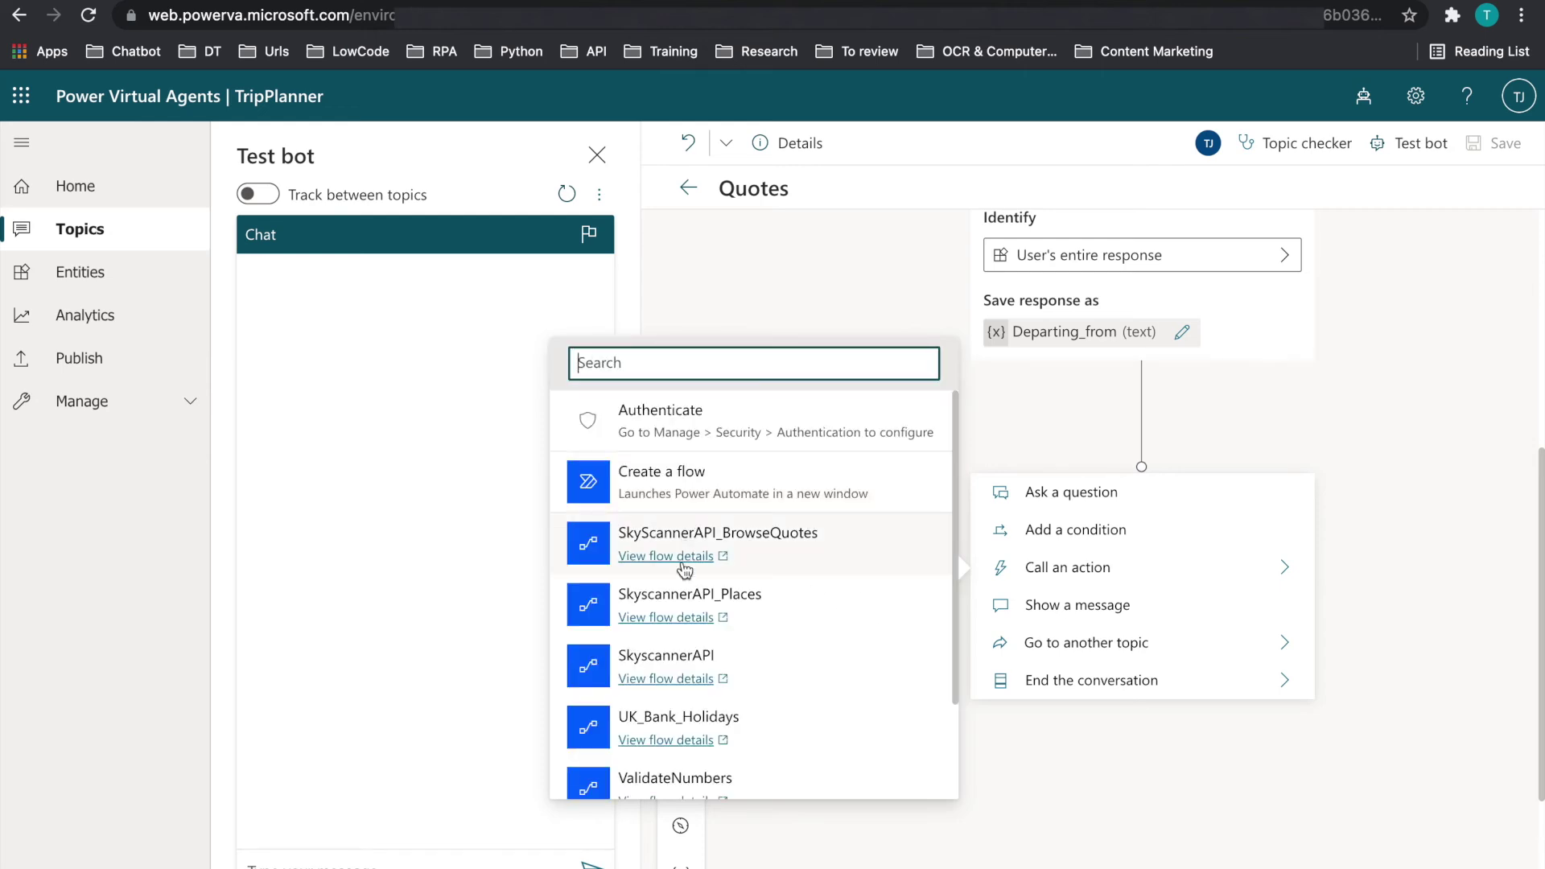
scroll(688, 588, "down", 2)
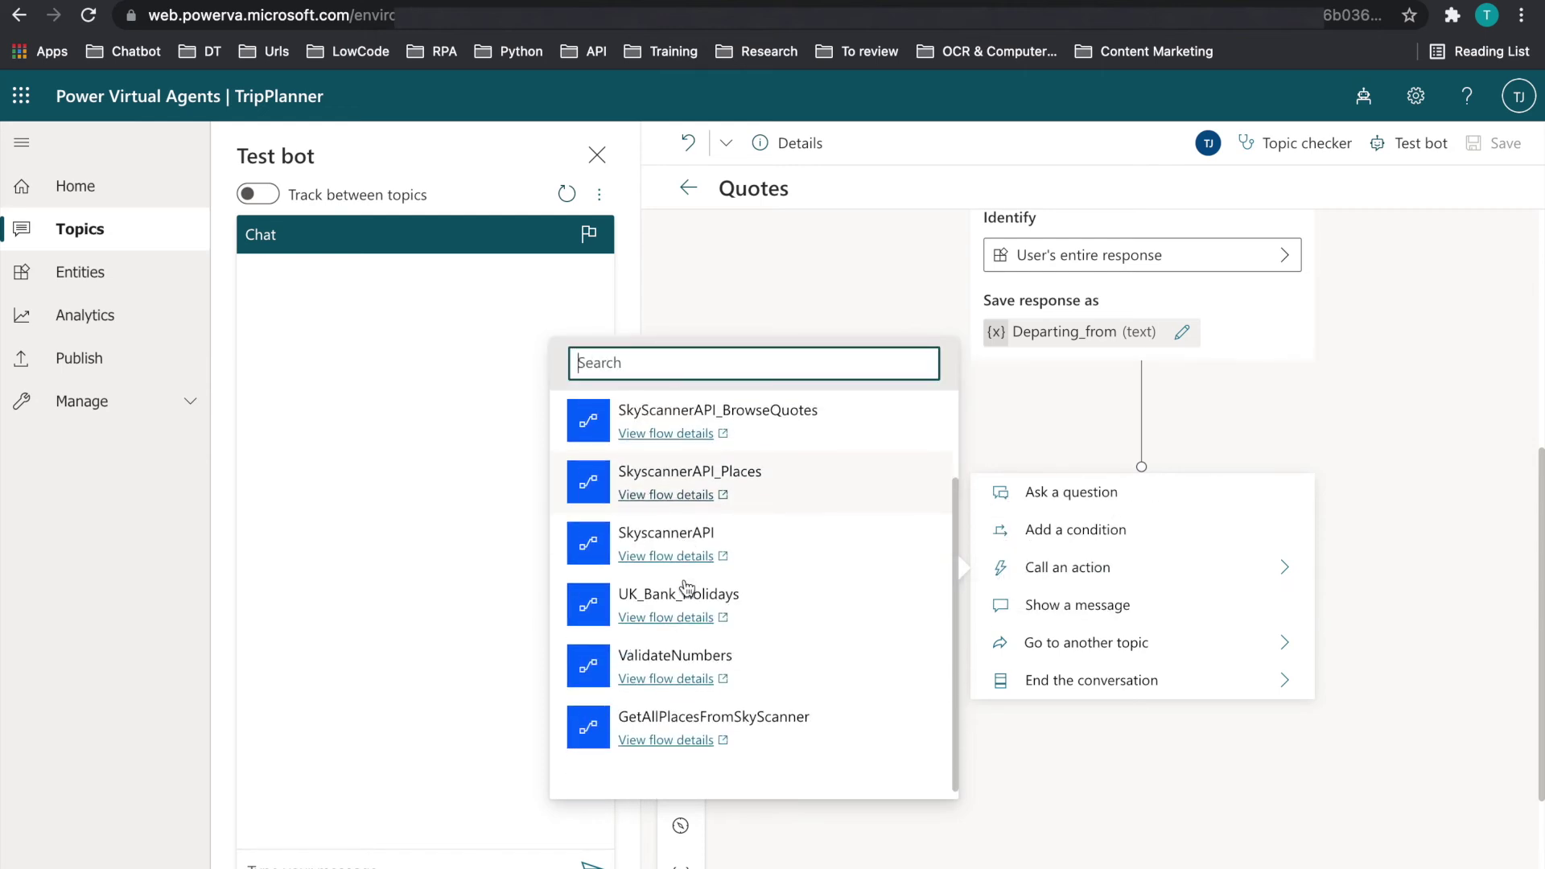
left_click(770, 739)
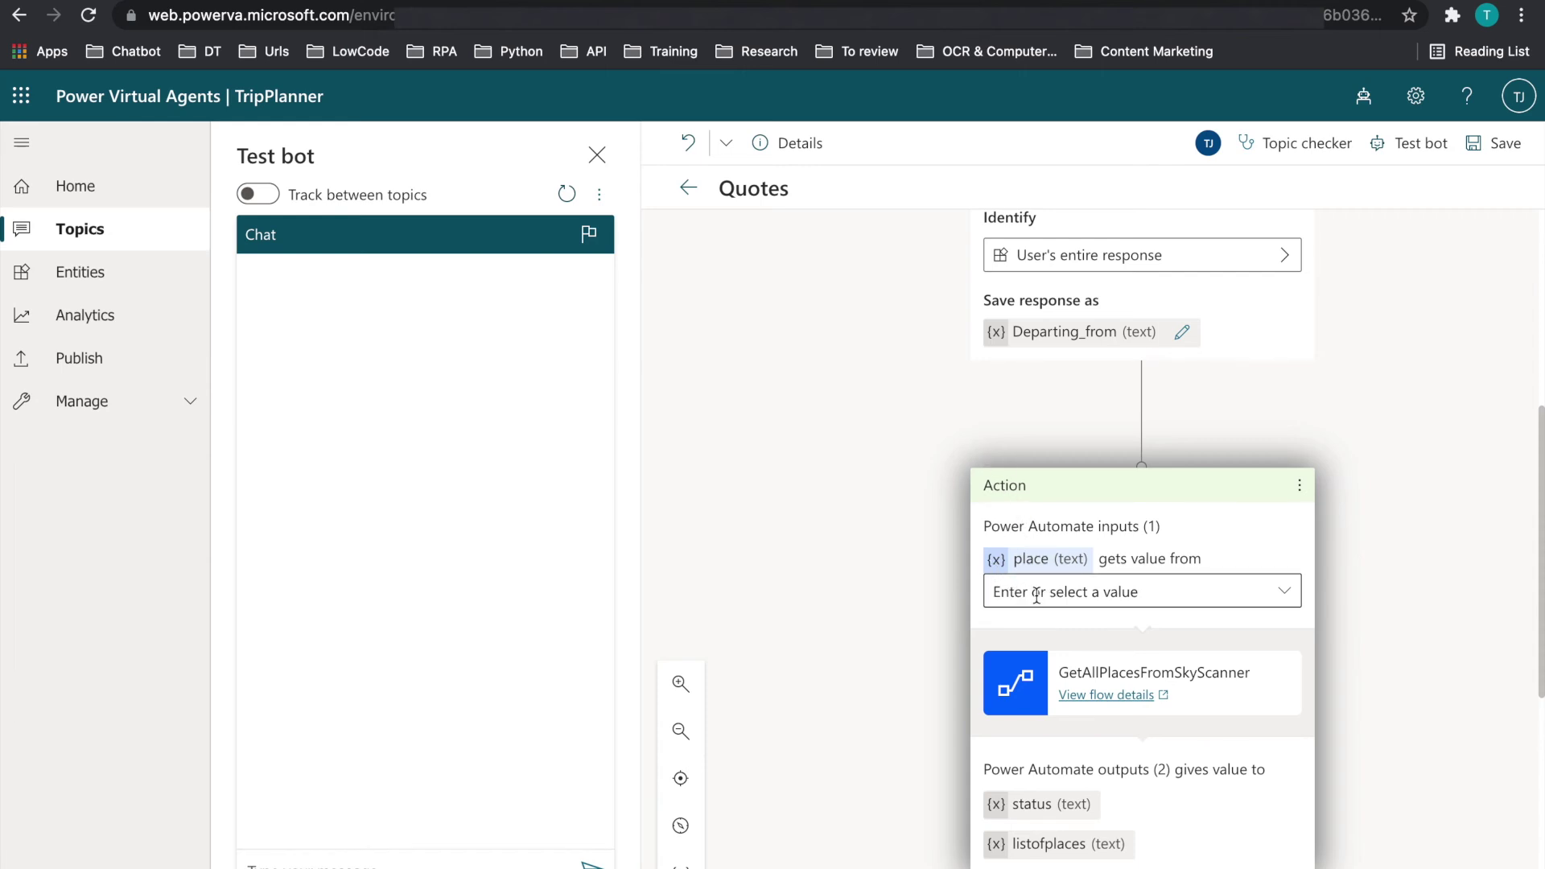
- Pass the Departing_from variable into the flow's place input
scroll(1037, 595, "down", 1)
left_click(1046, 555)
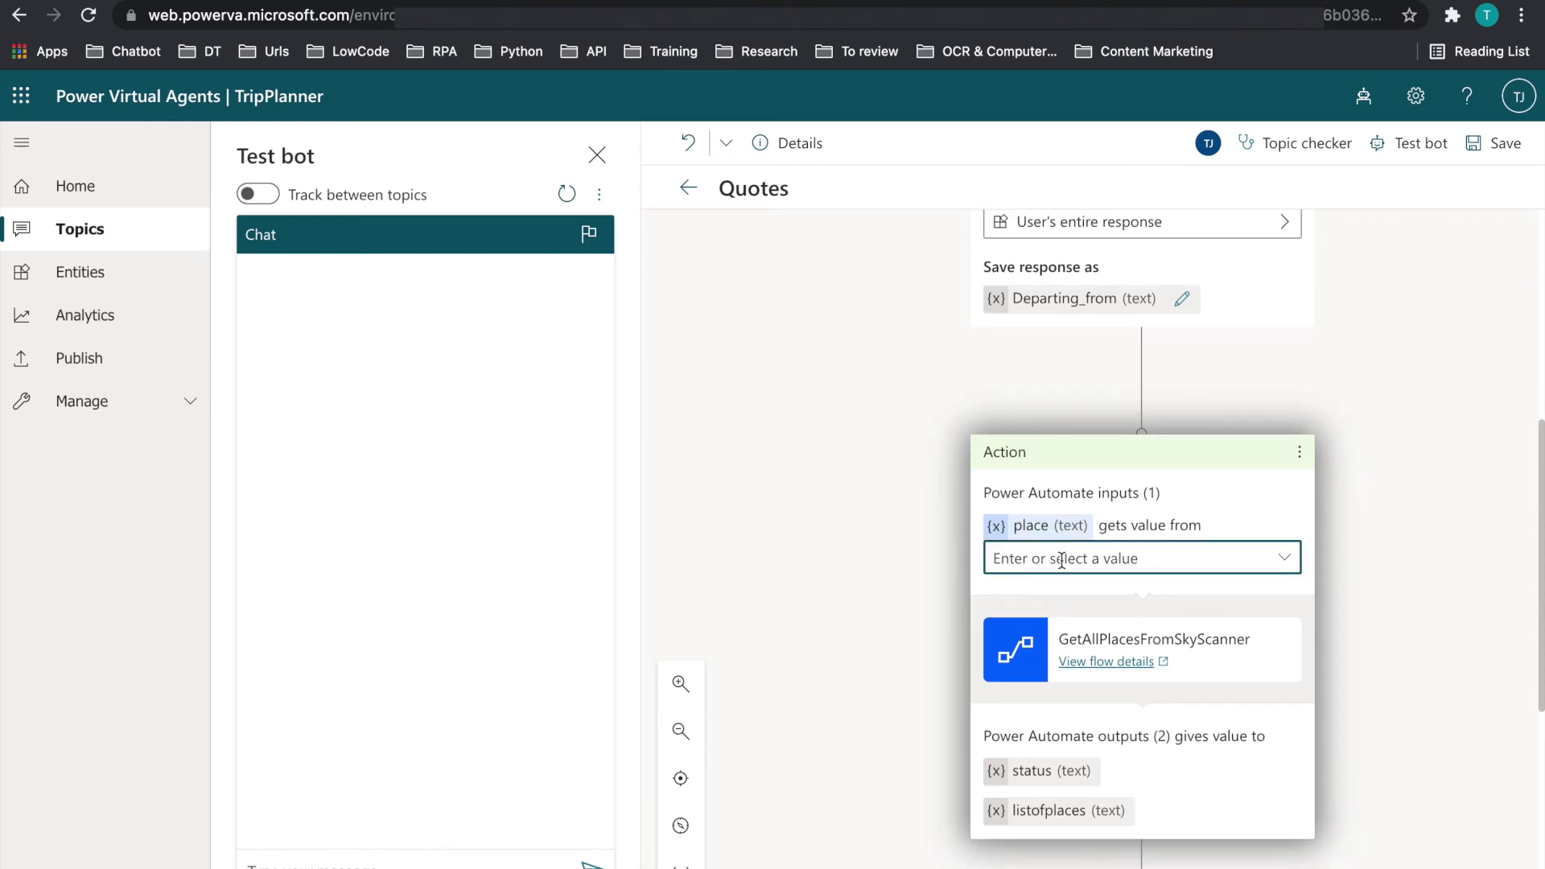
left_click(1283, 556)
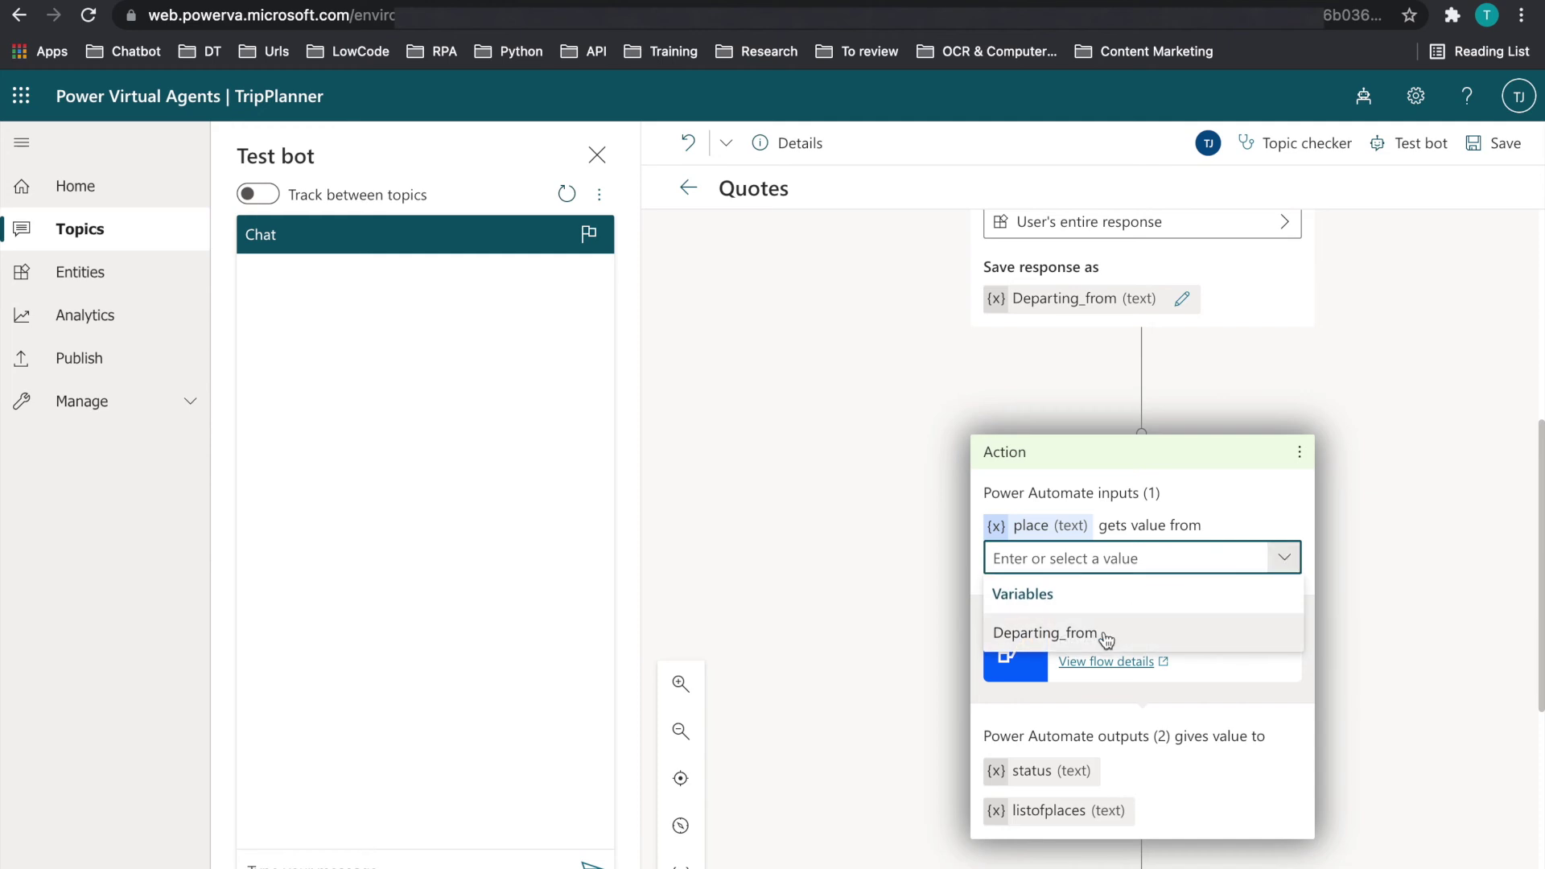
left_click(1103, 636)
scroll(1107, 632, "down", 3)
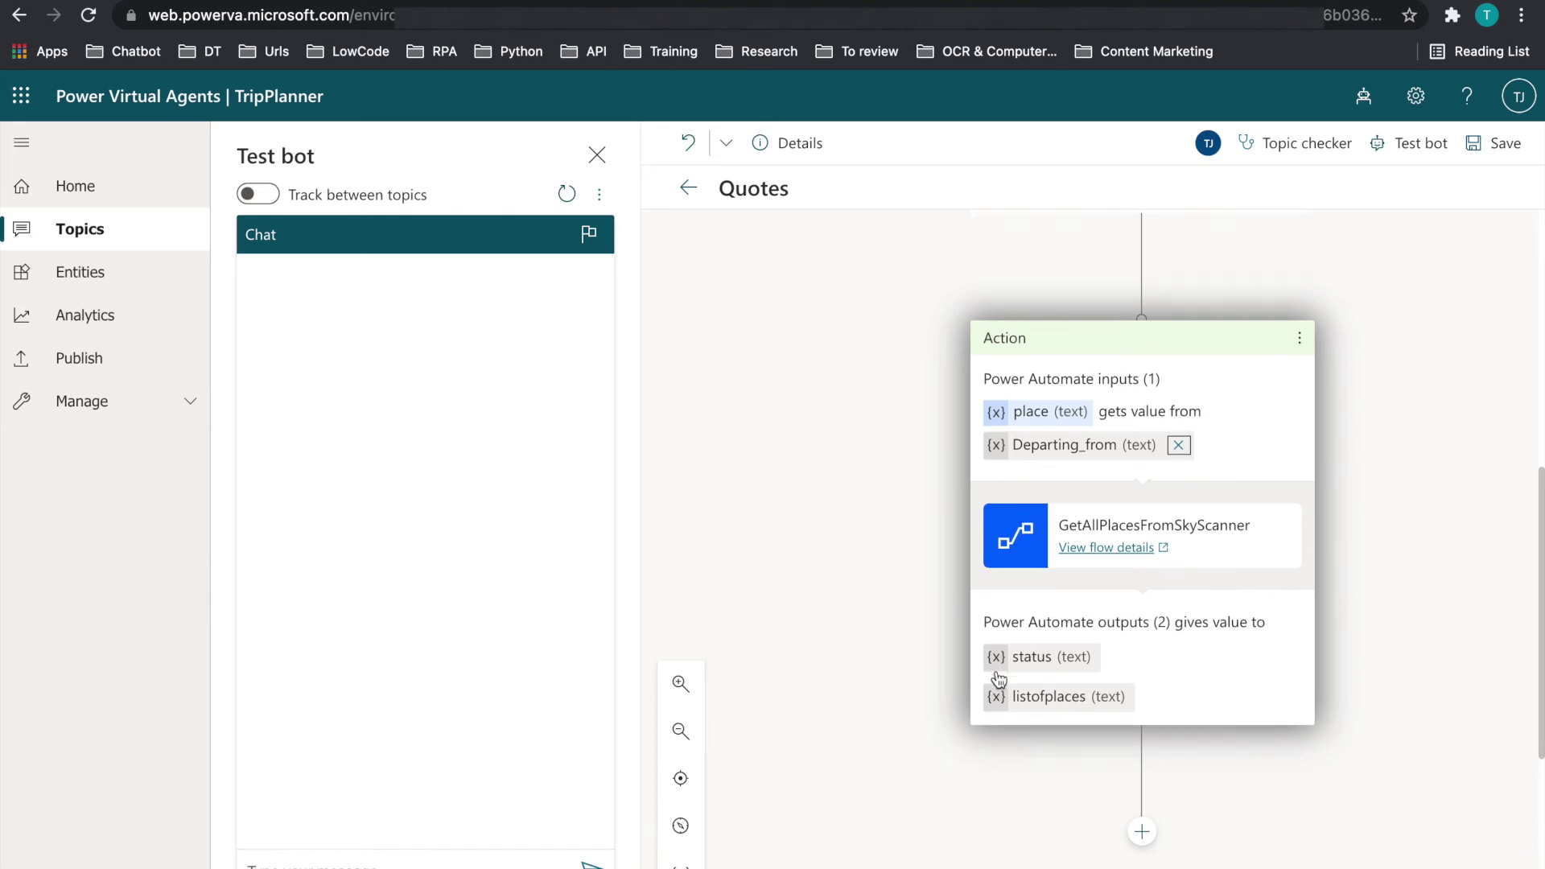
scroll(1112, 732, "down", 3)
left_click(1141, 727)
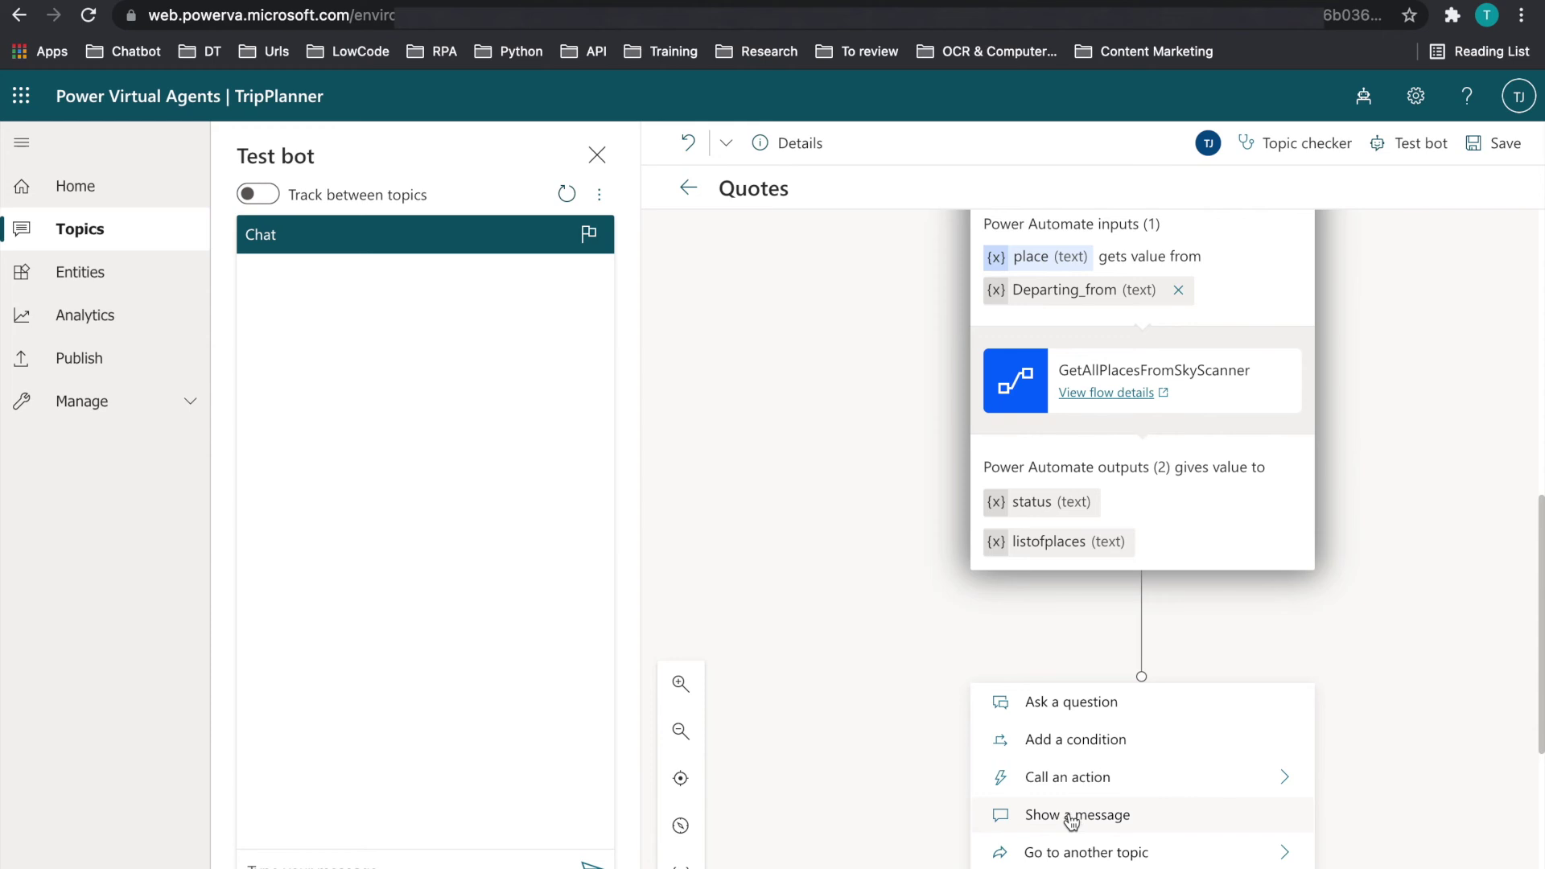
- Add a 'Message from API:' message with the status variable, then save the Quotes topic
left_click(1071, 816)
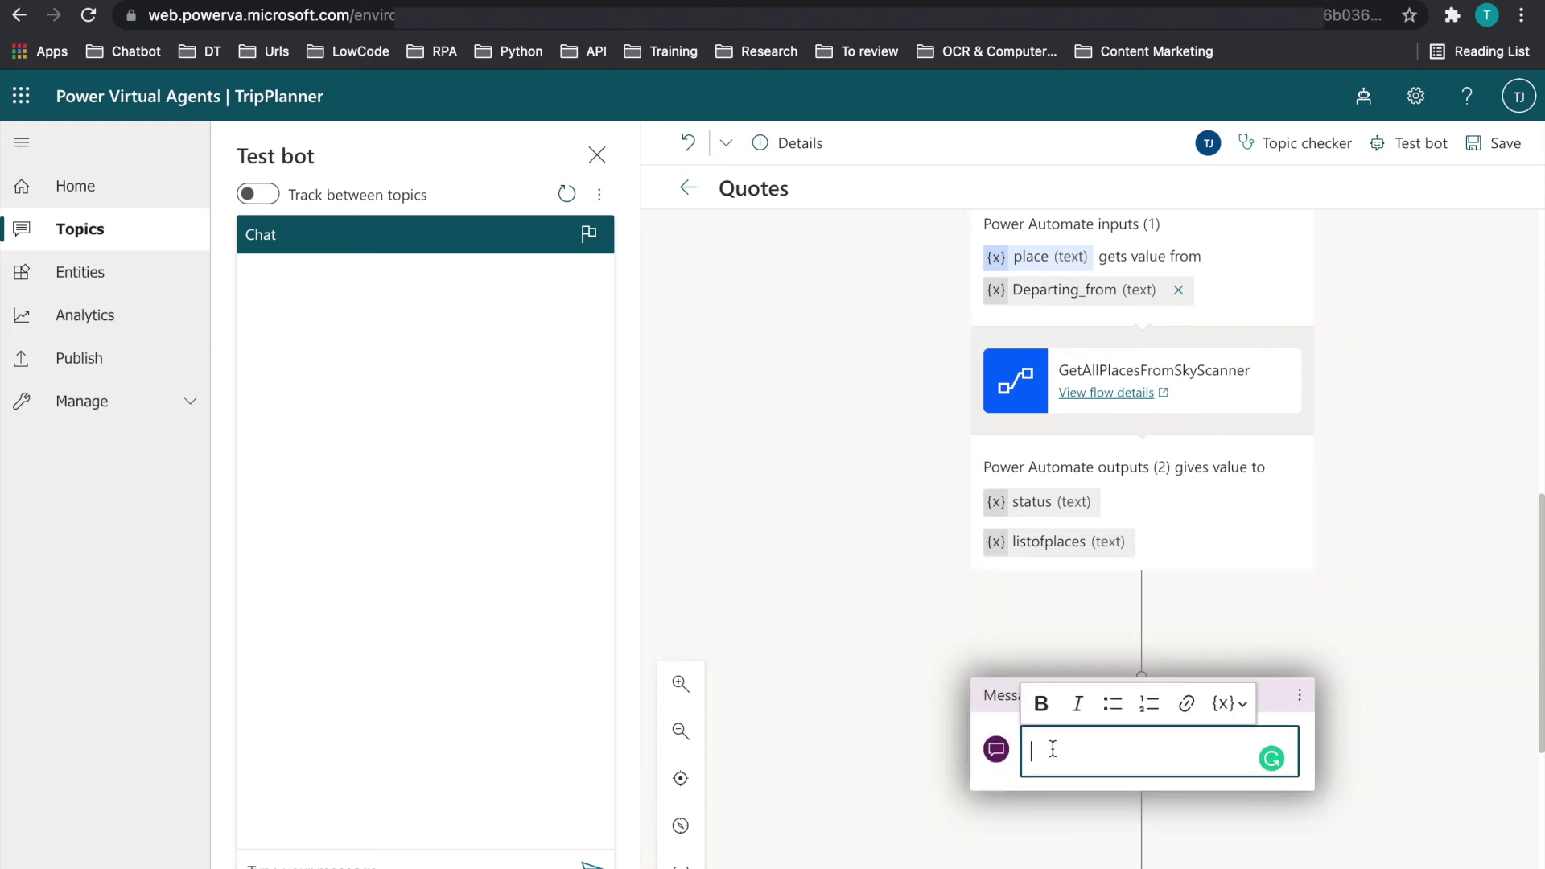
type("Message from API")
left_click(1232, 703)
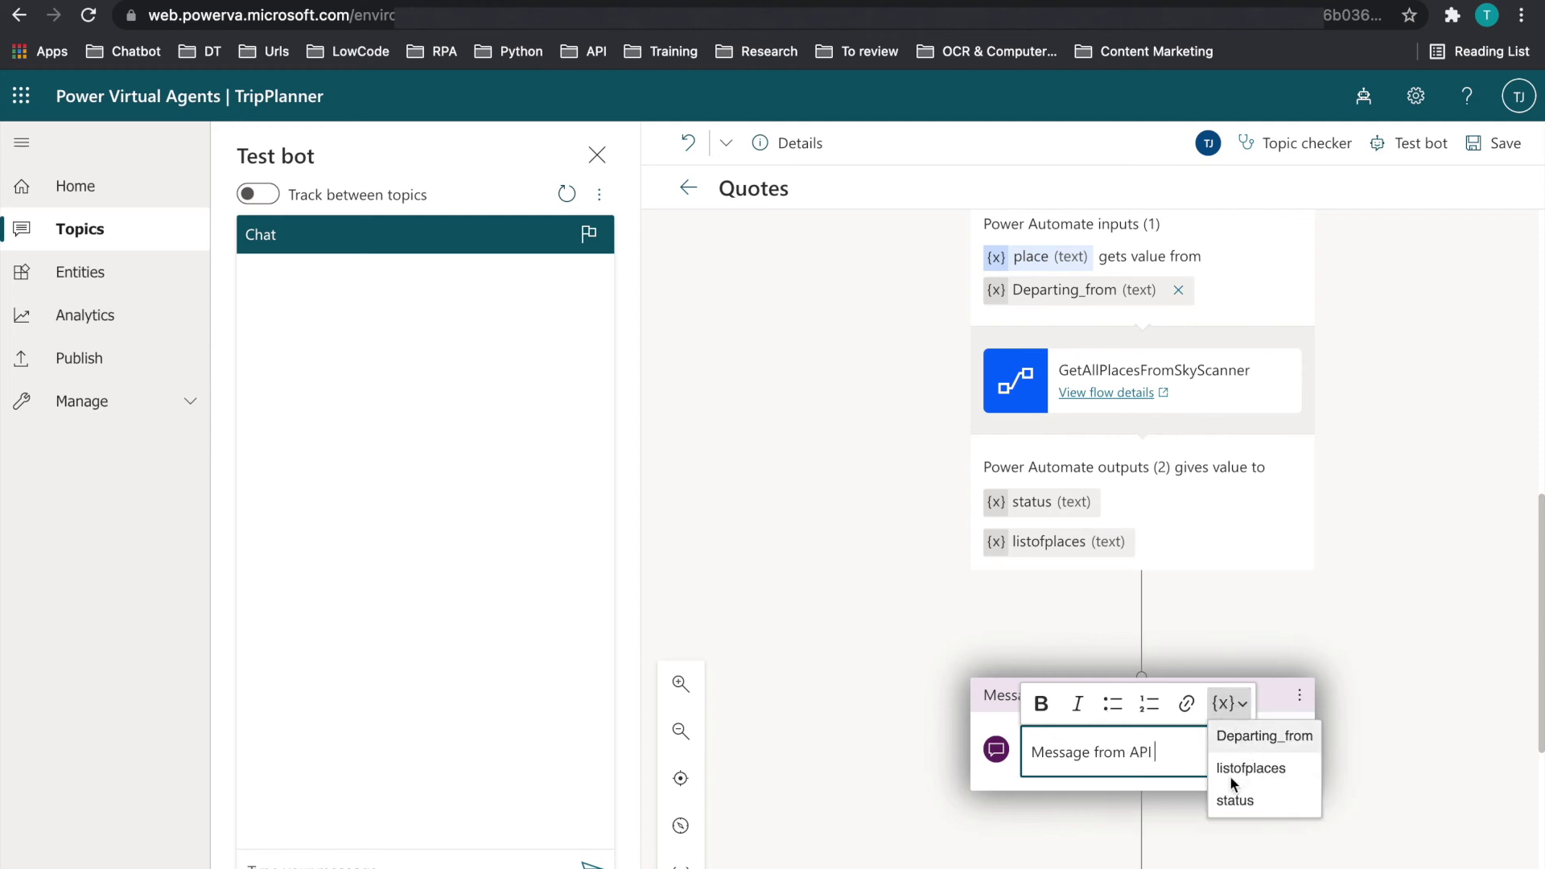
left_click(1227, 799)
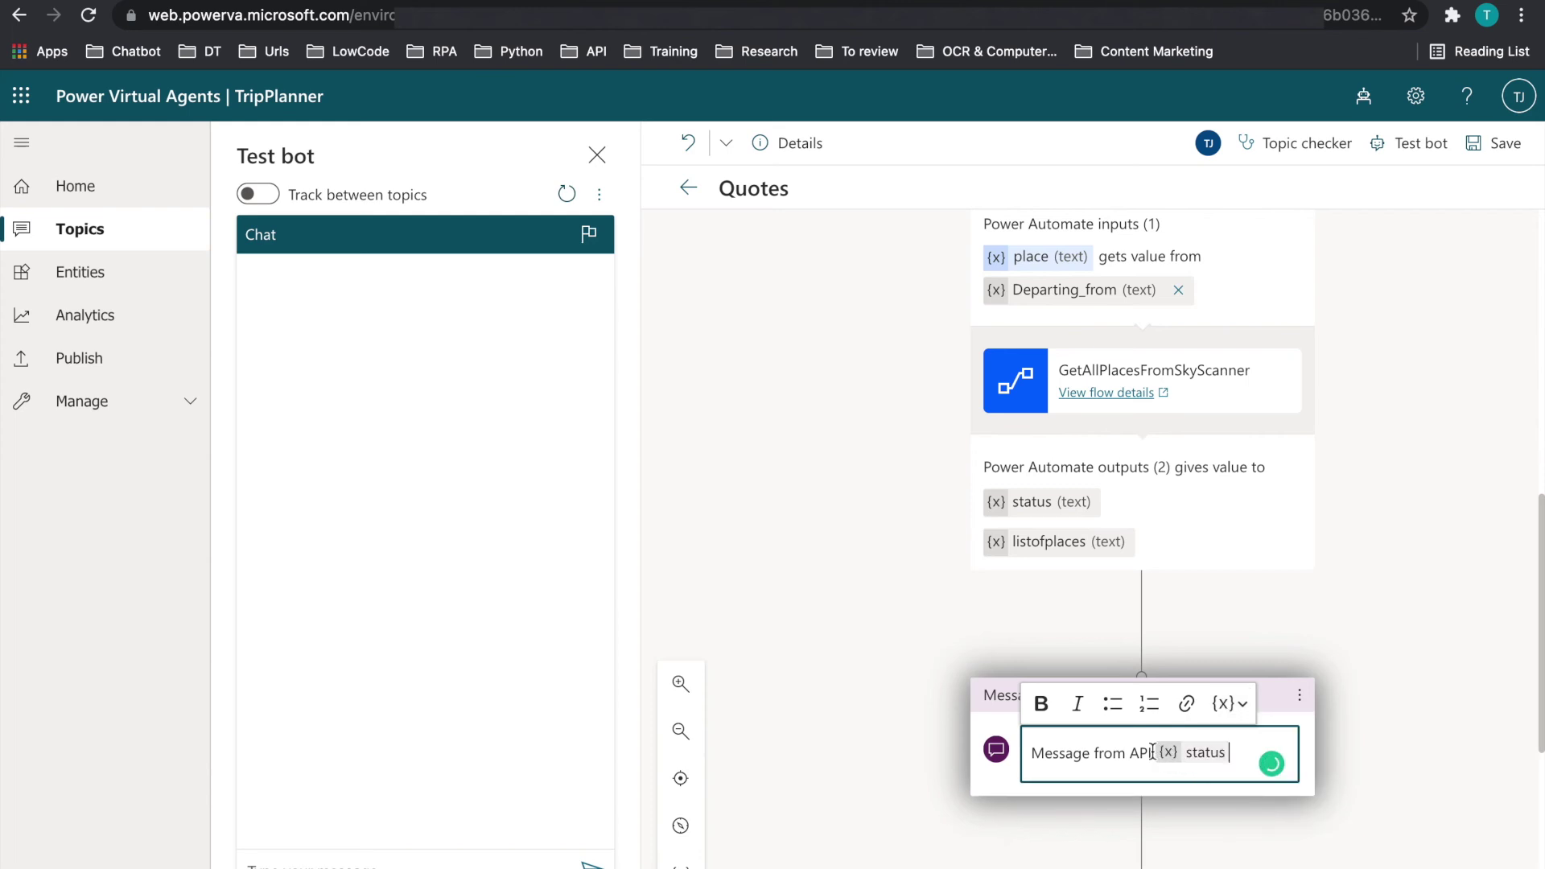
type(":")
left_click(1501, 149)
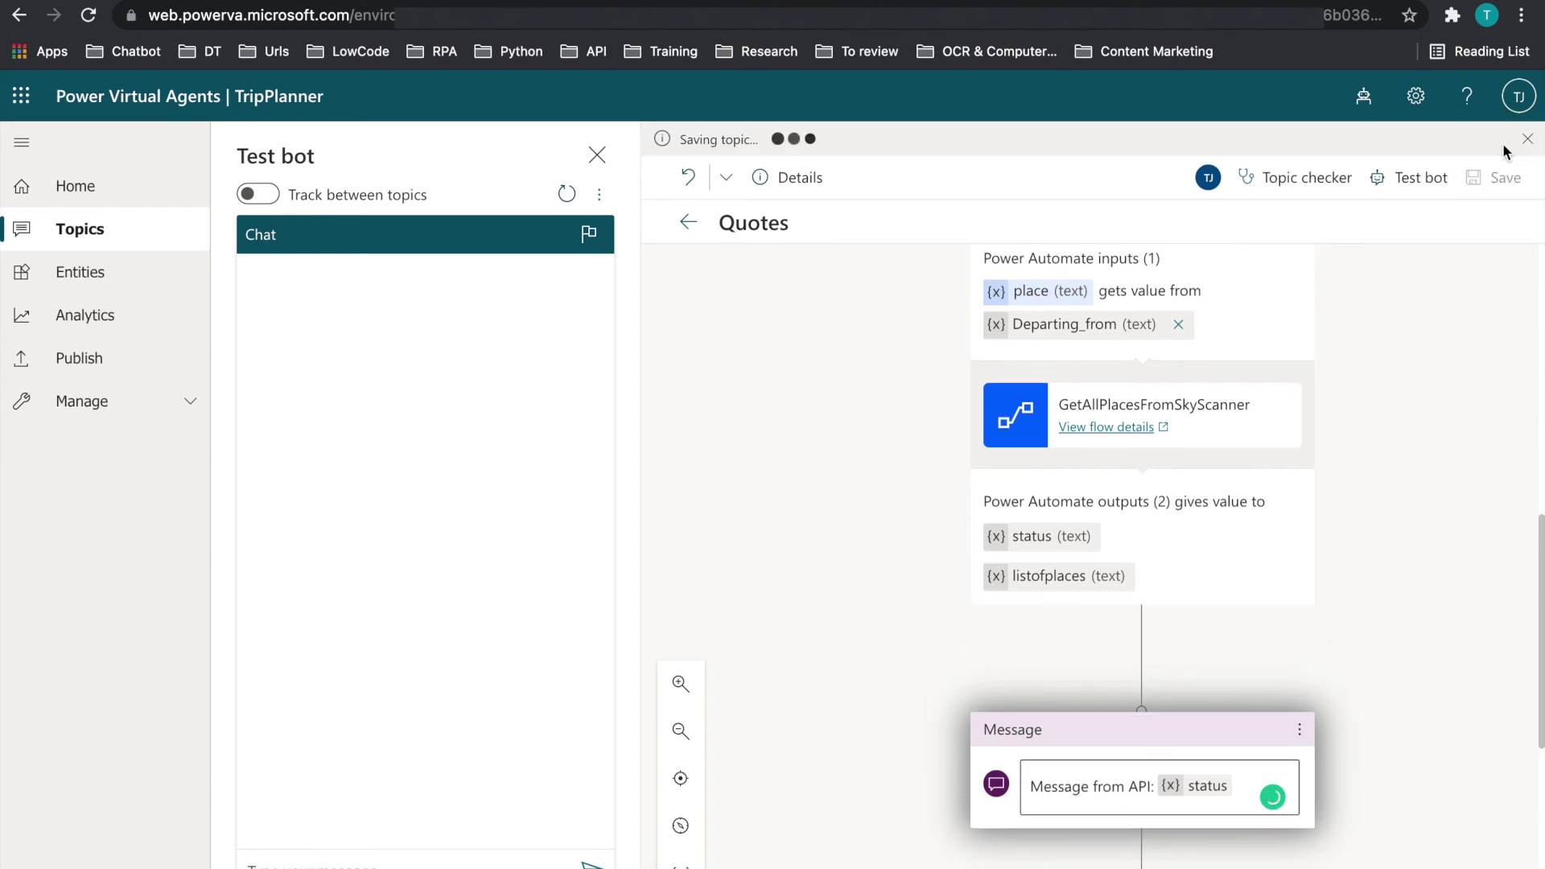
left_click(567, 193)
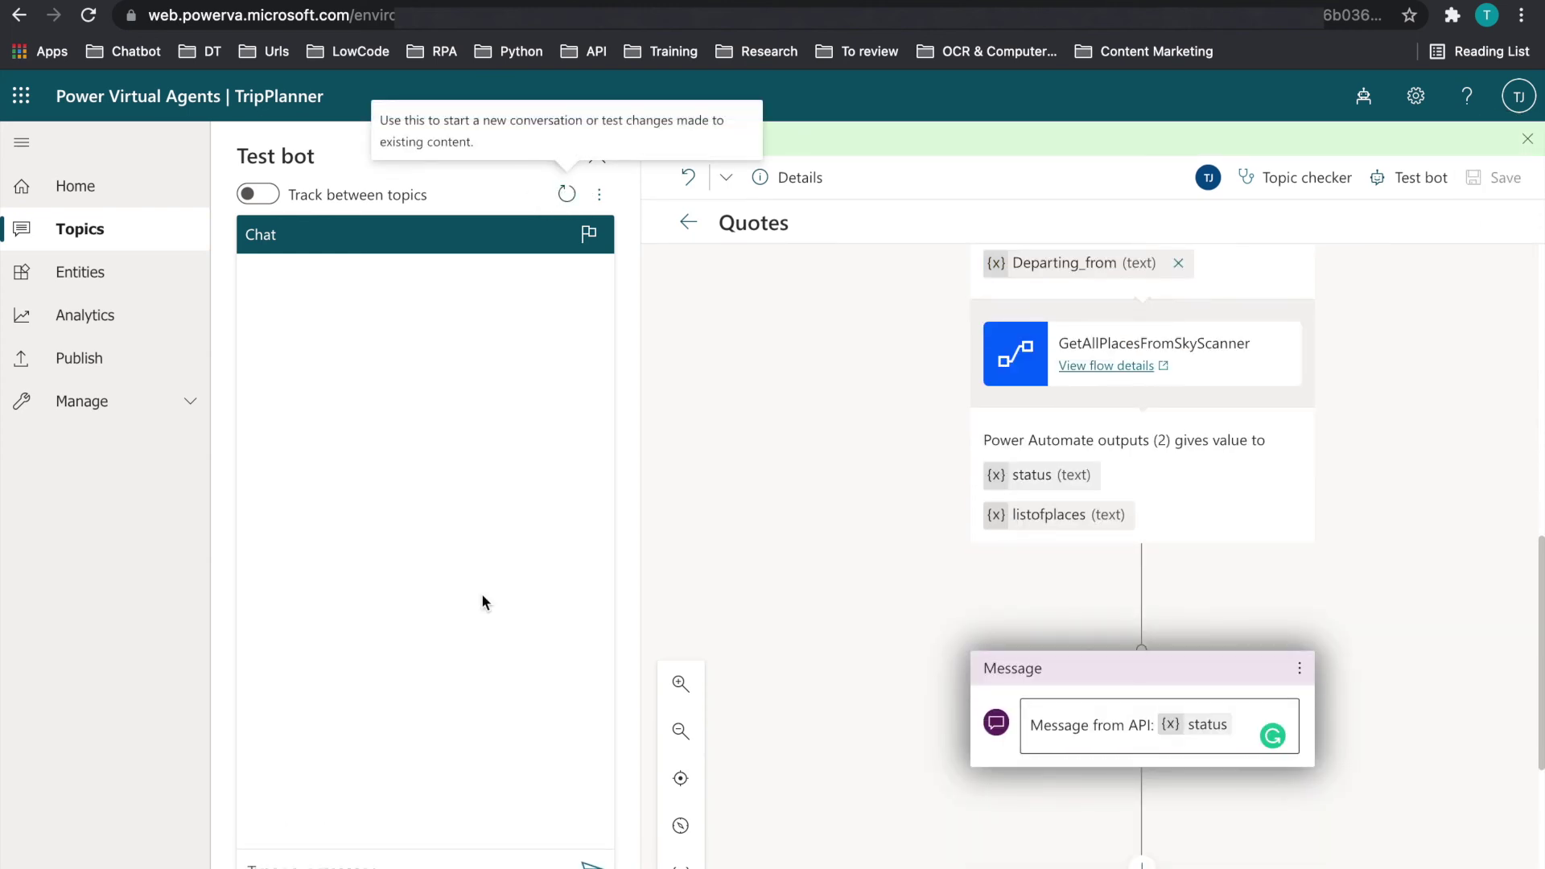
- Greet the test bot and give it the user's name
left_click(251, 865)
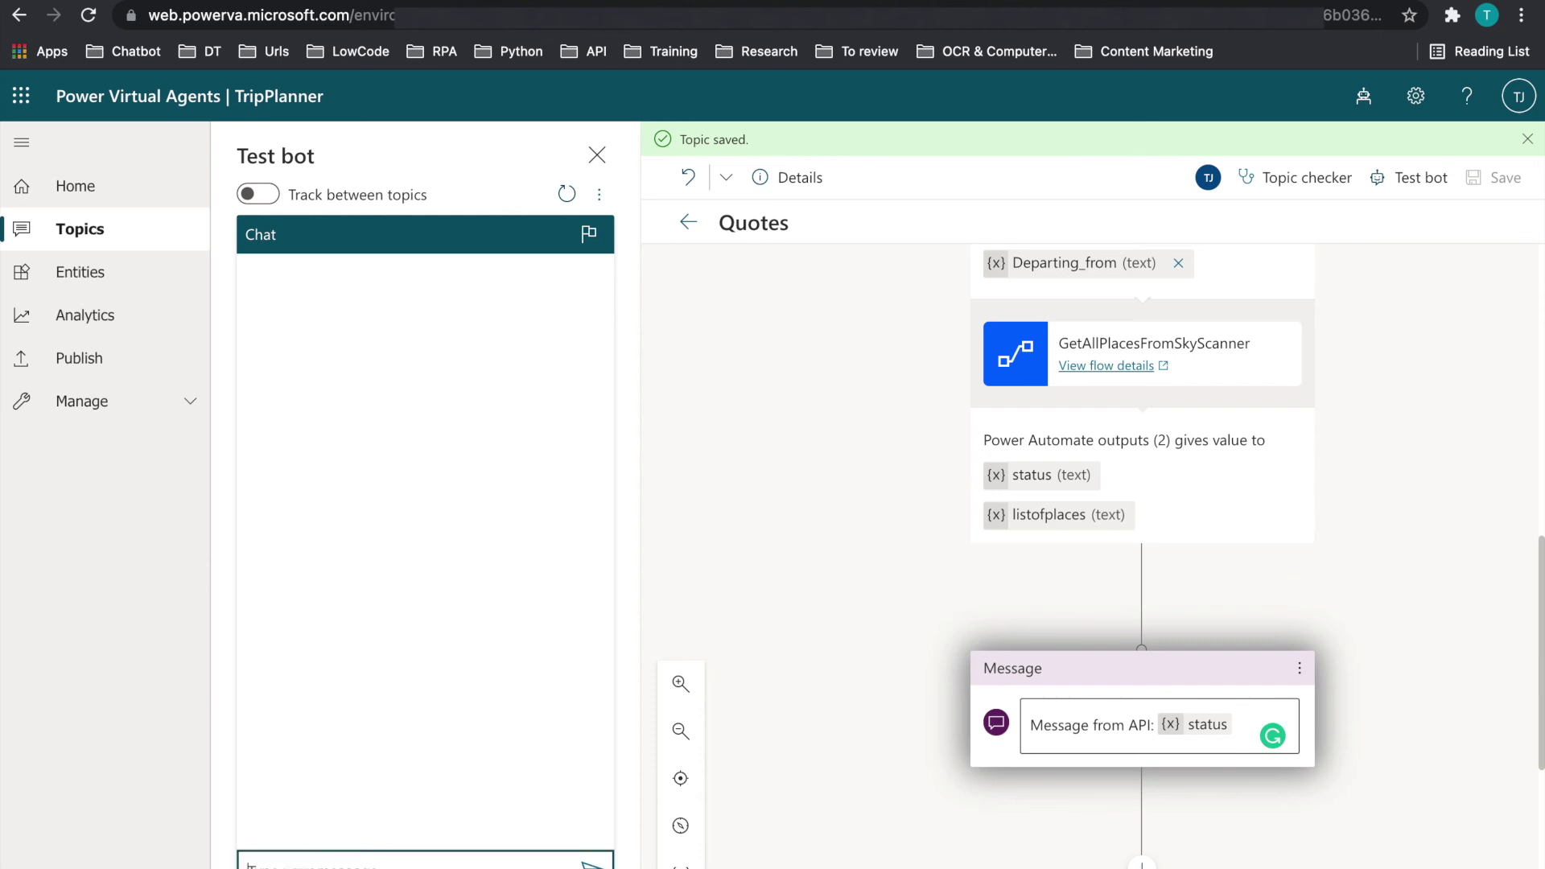
key("Return")
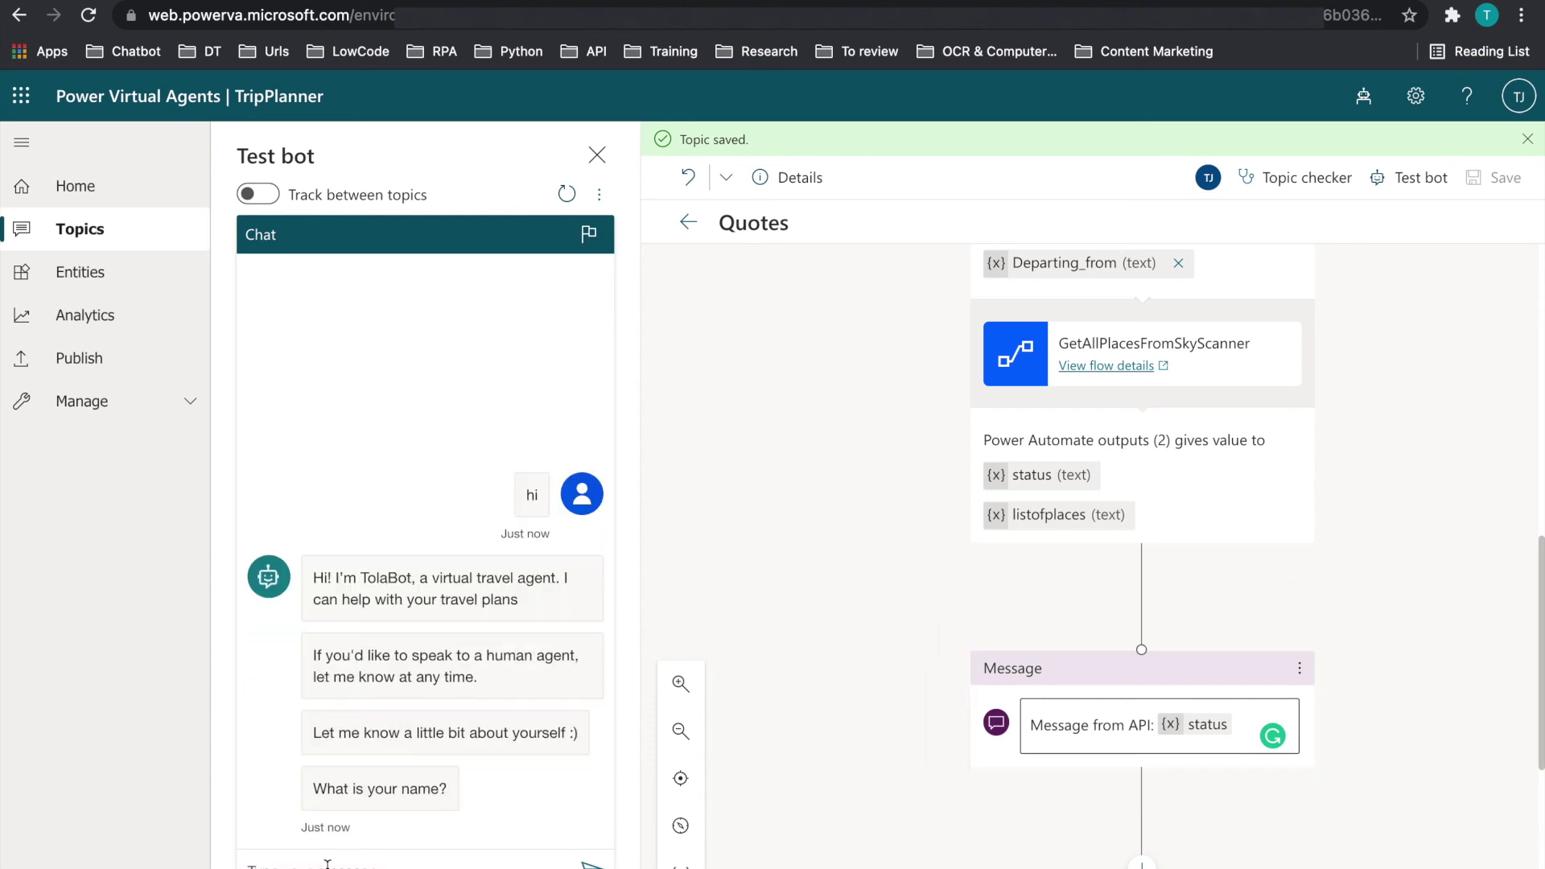
type("Tolani")
key("Return")
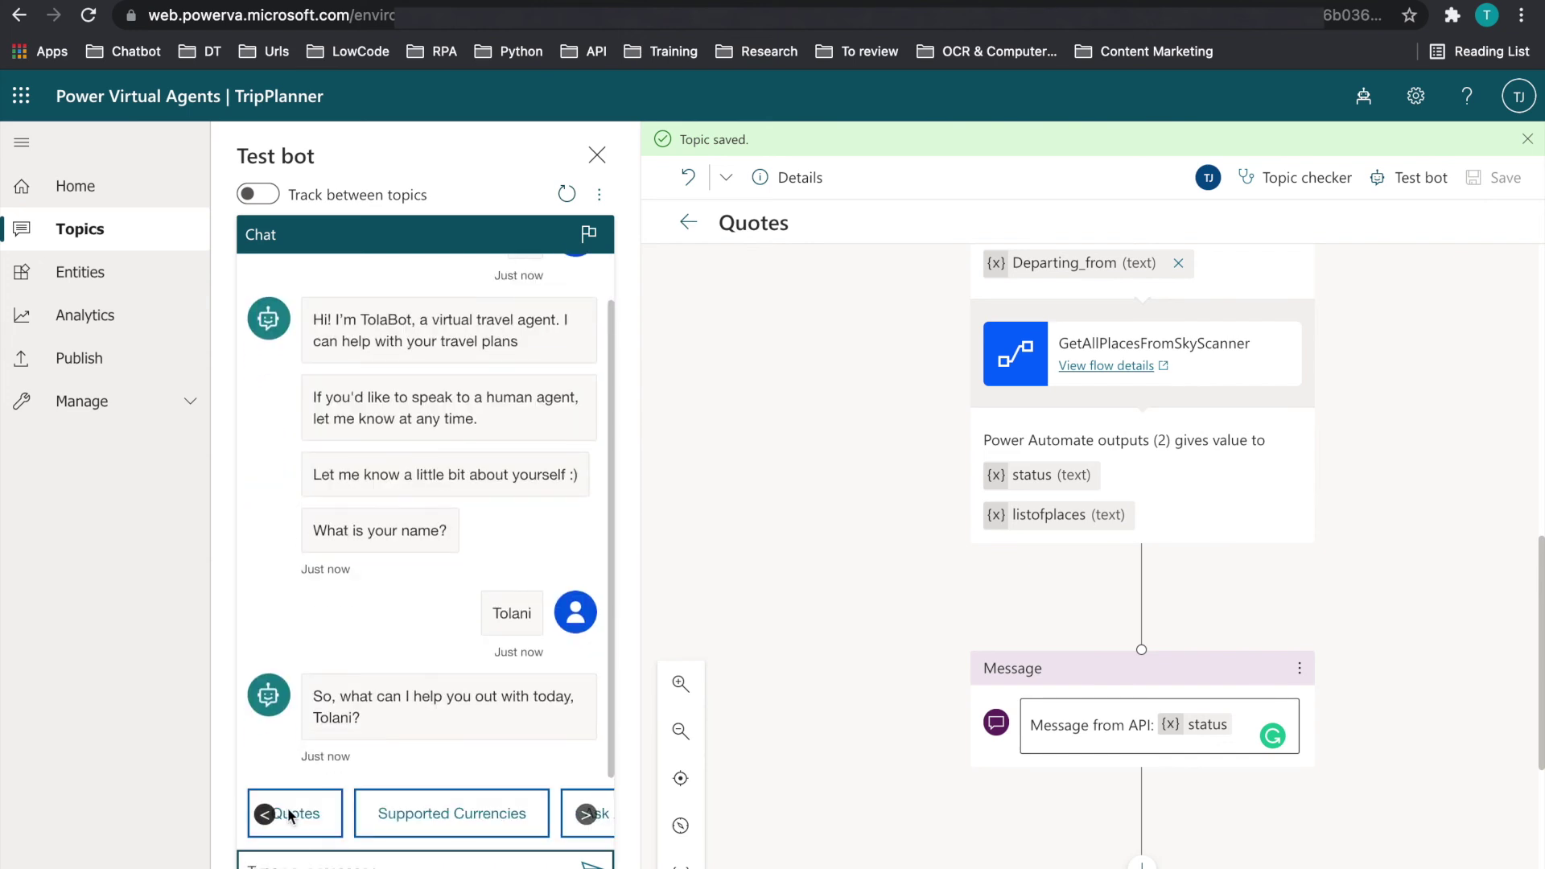
- Run the Quotes topic departing from london and confirm the reply 'Message from API: 200'
left_click(290, 815)
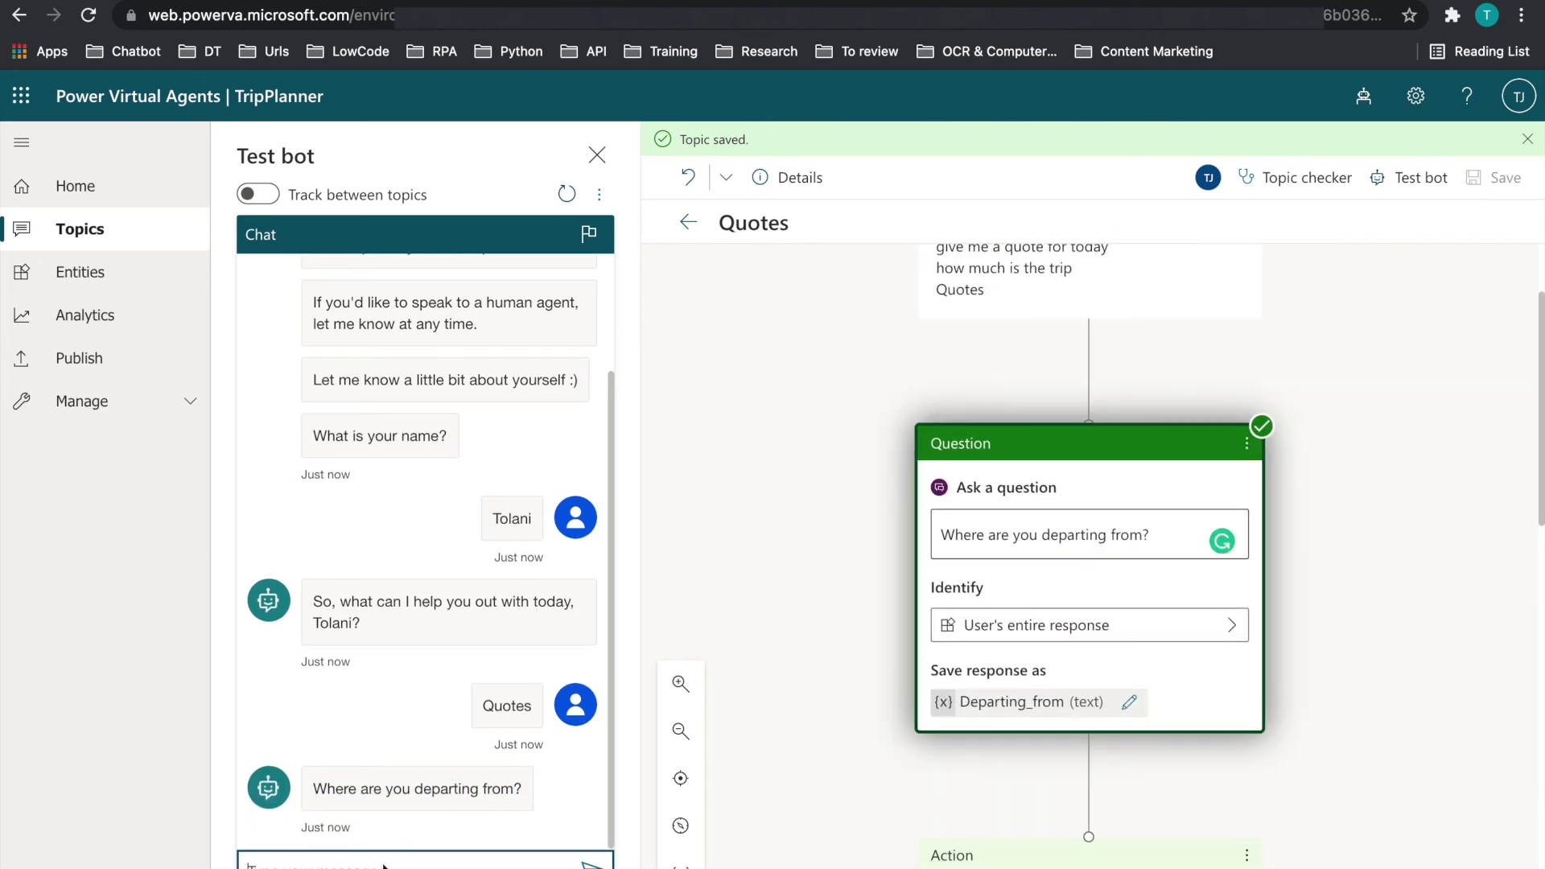
left_click(354, 865)
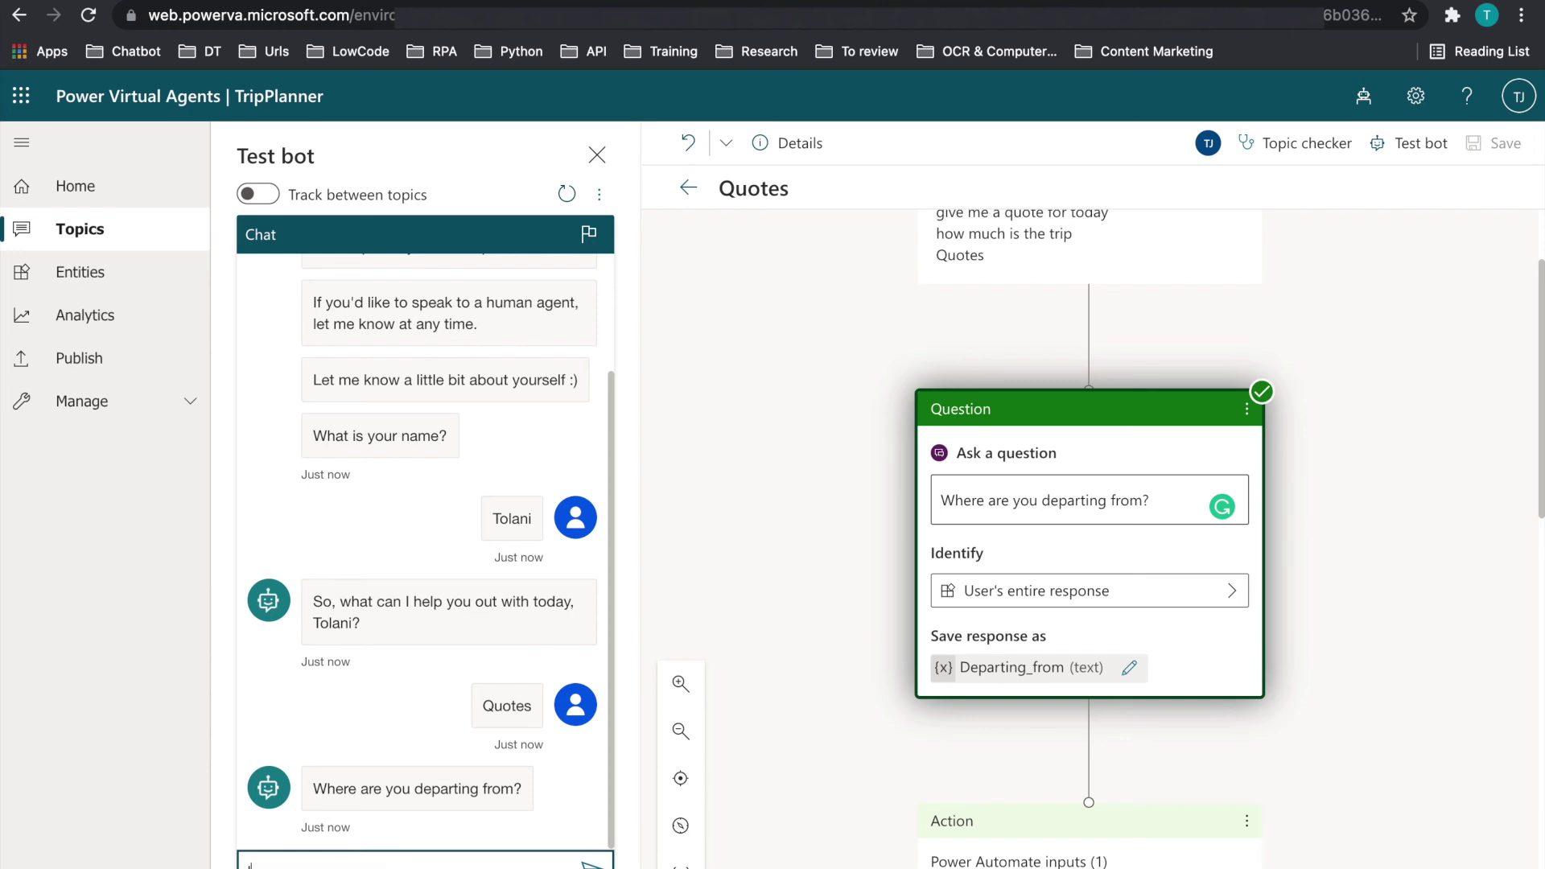
key("Return")
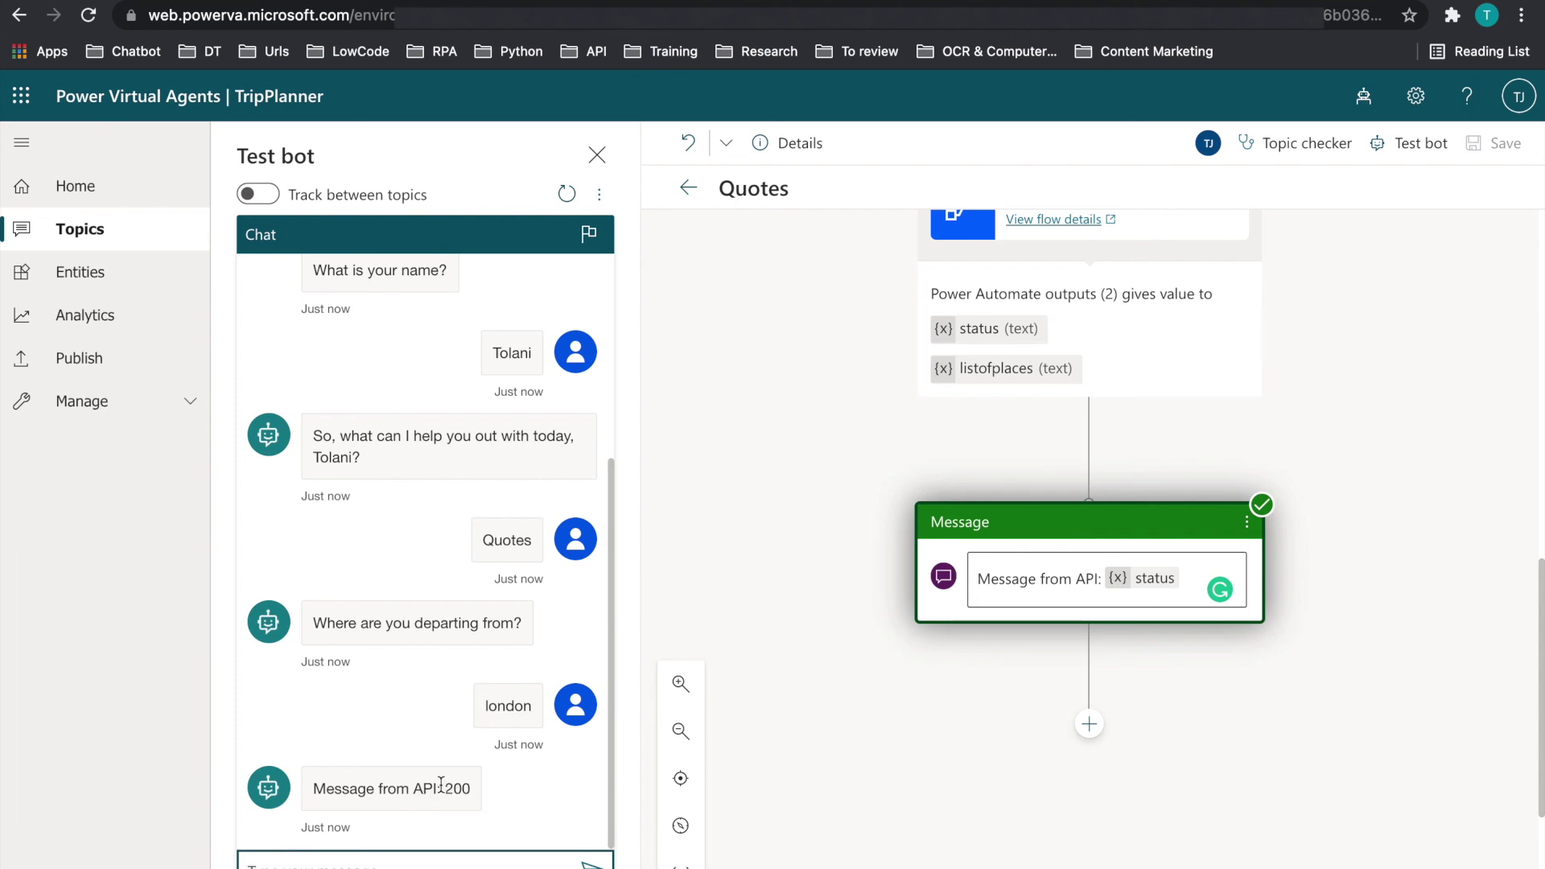
left_click_drag(443, 788, 474, 789)
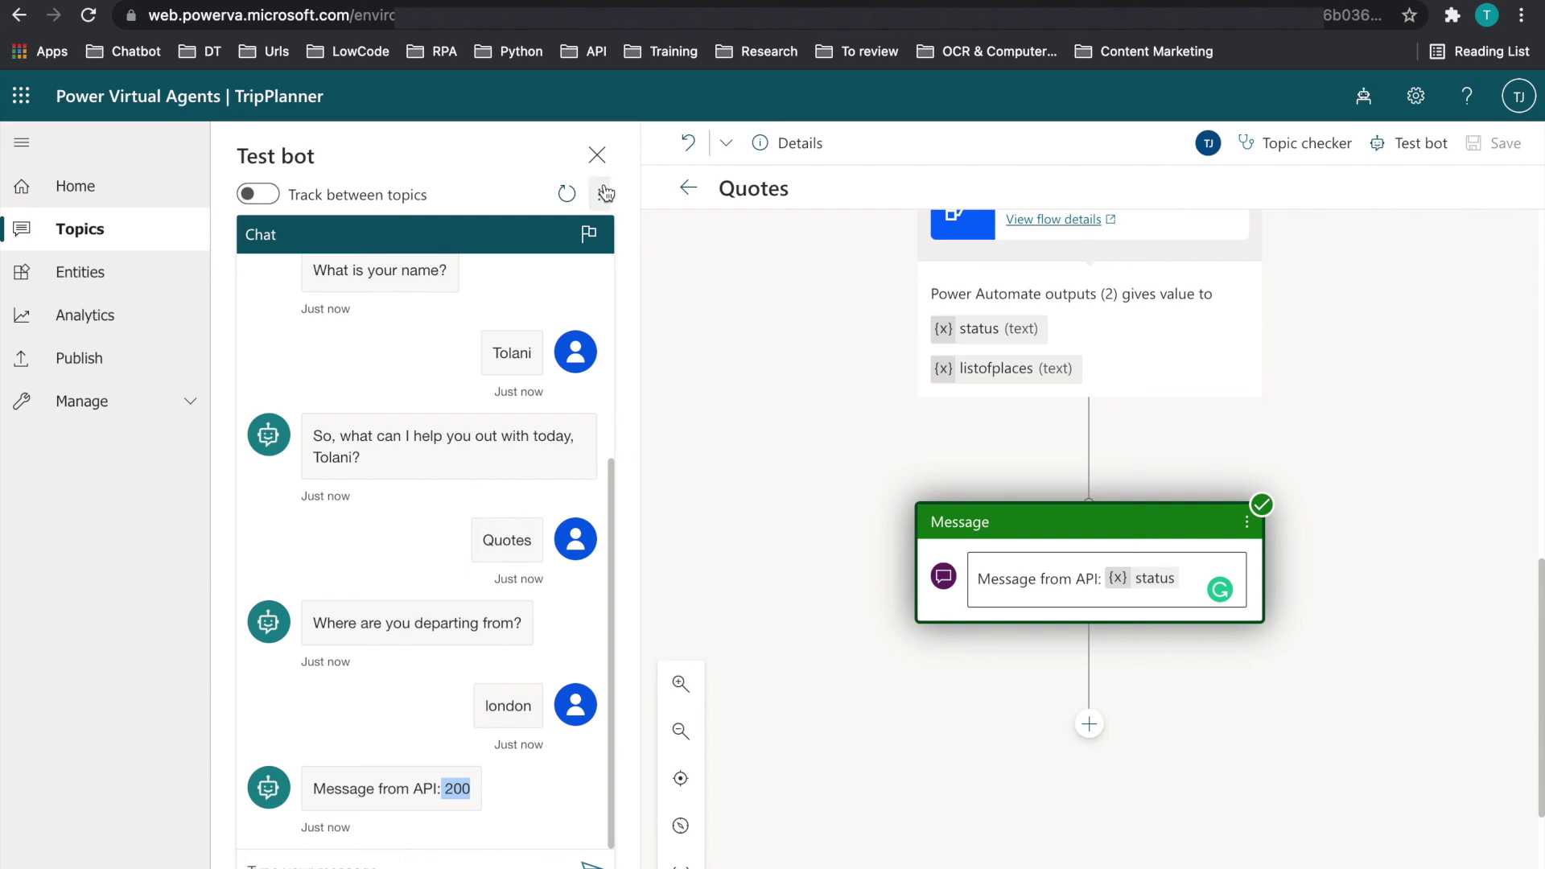
key("ctrl+Tab")
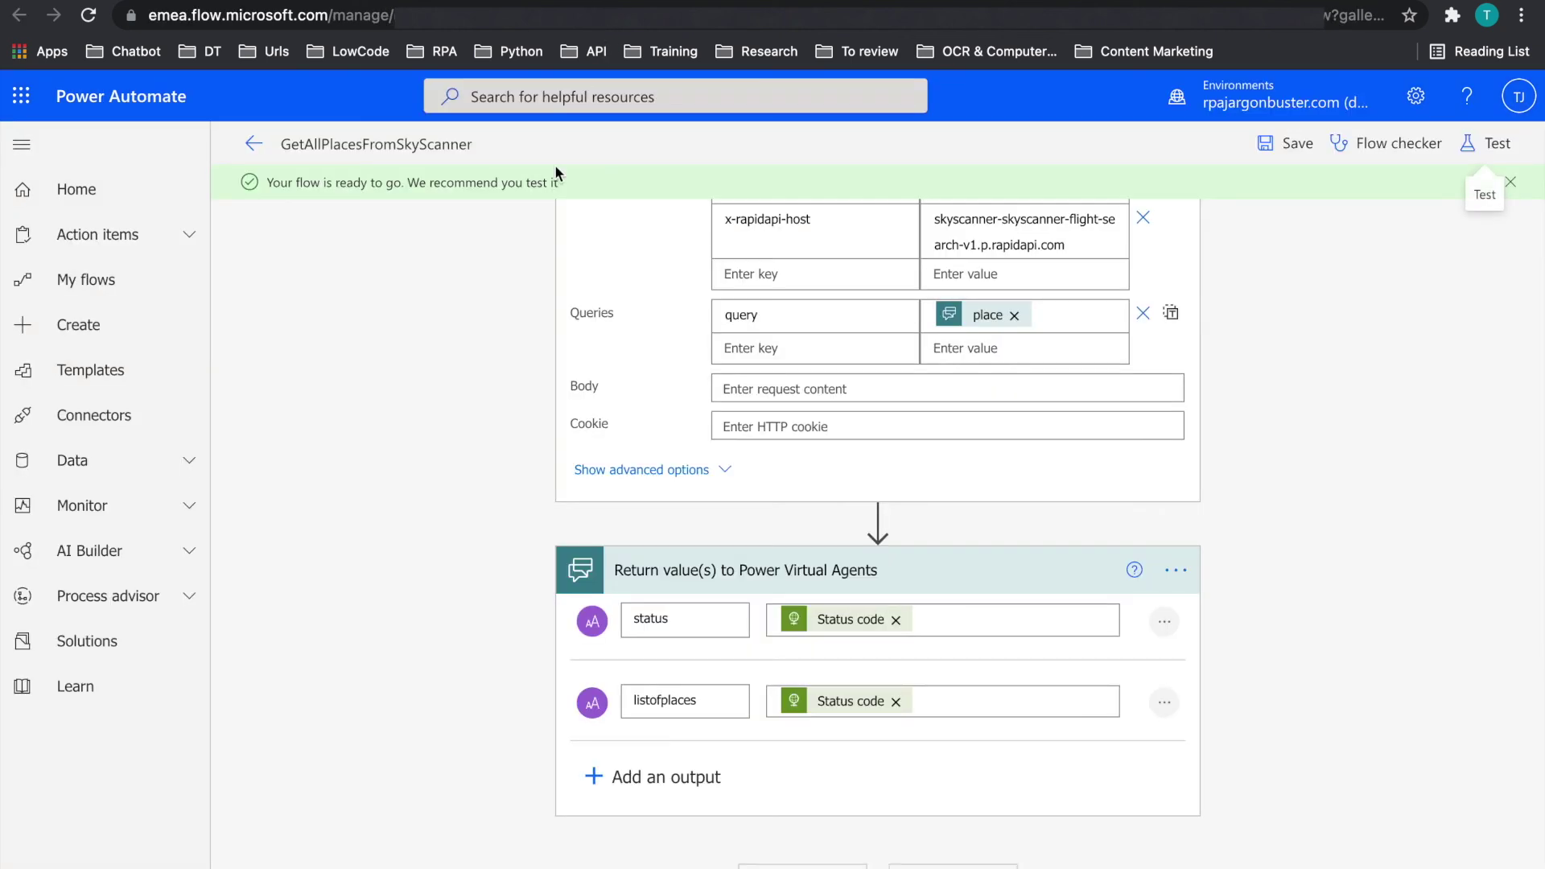
- Open the Aug 9 04:31 PM succeeded run and show the trigger's place input, london
left_click(254, 144)
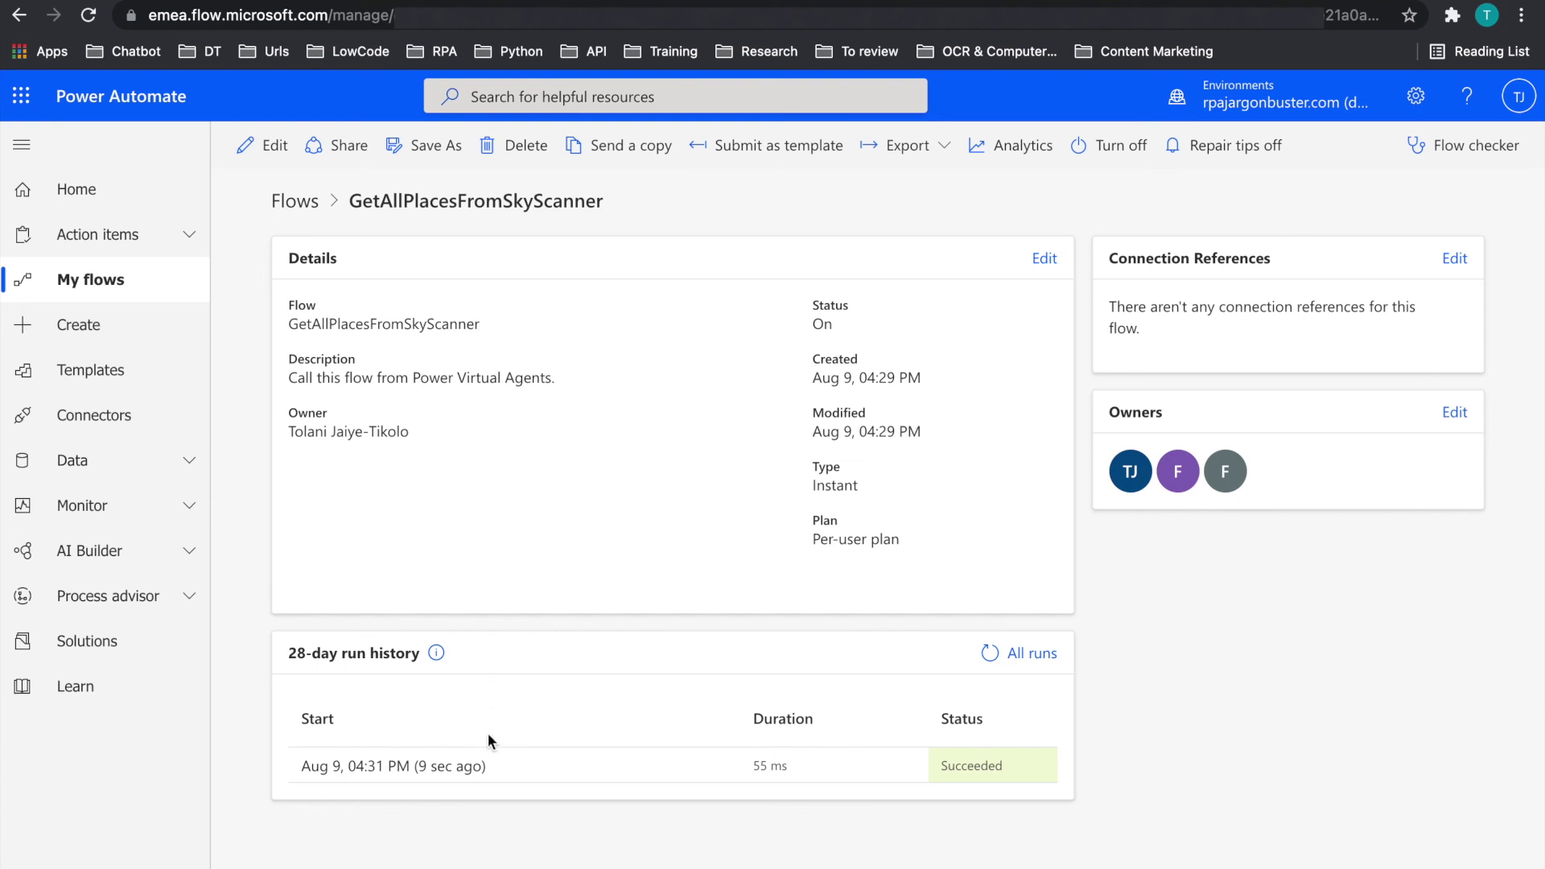
left_click(402, 766)
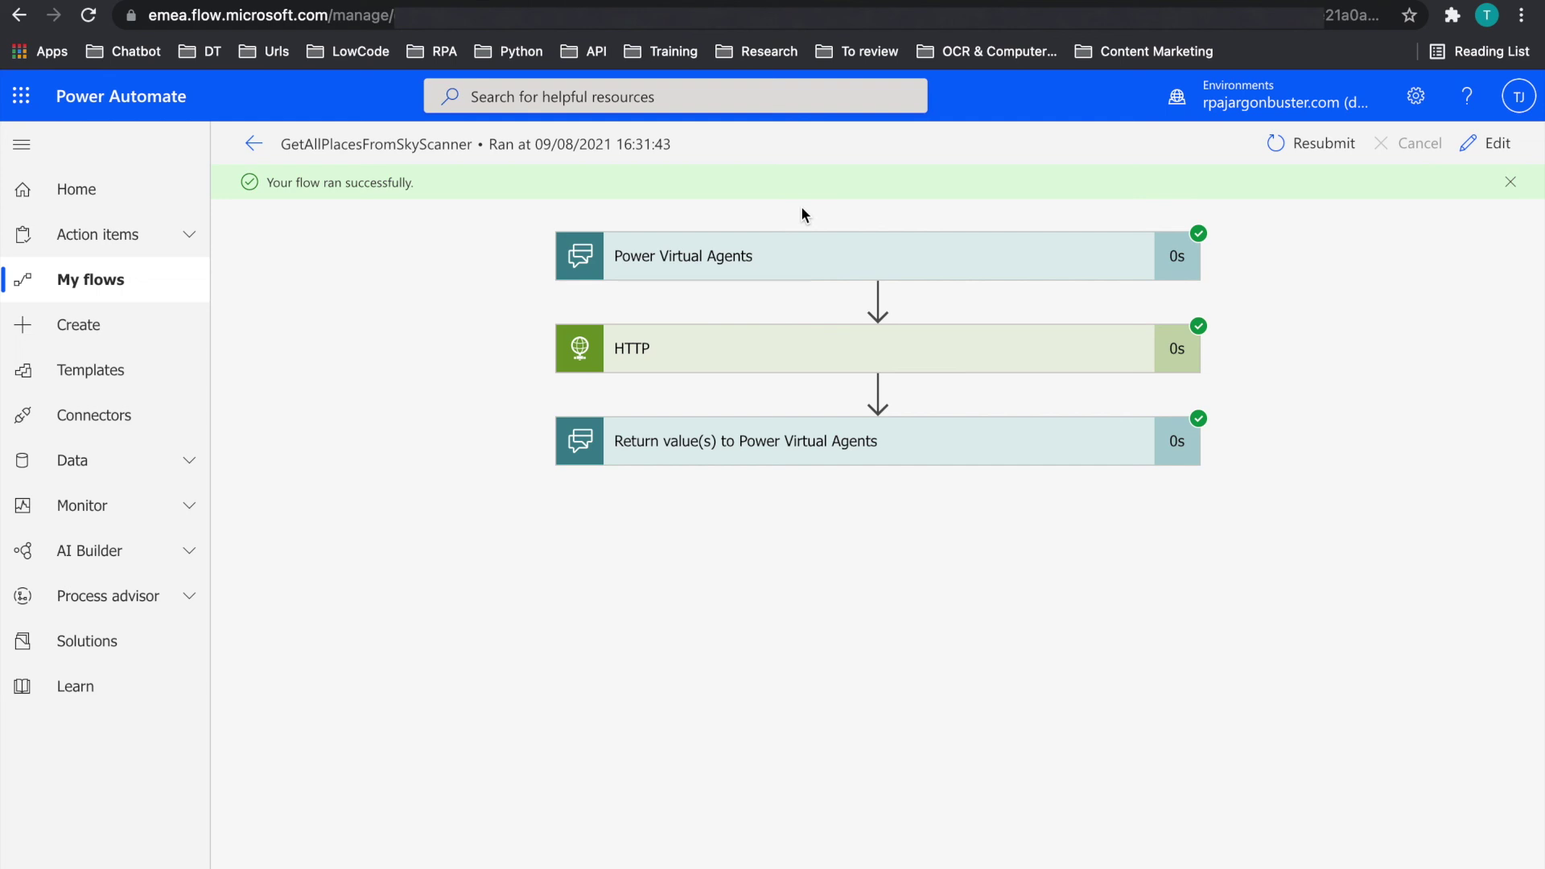
left_click(775, 252)
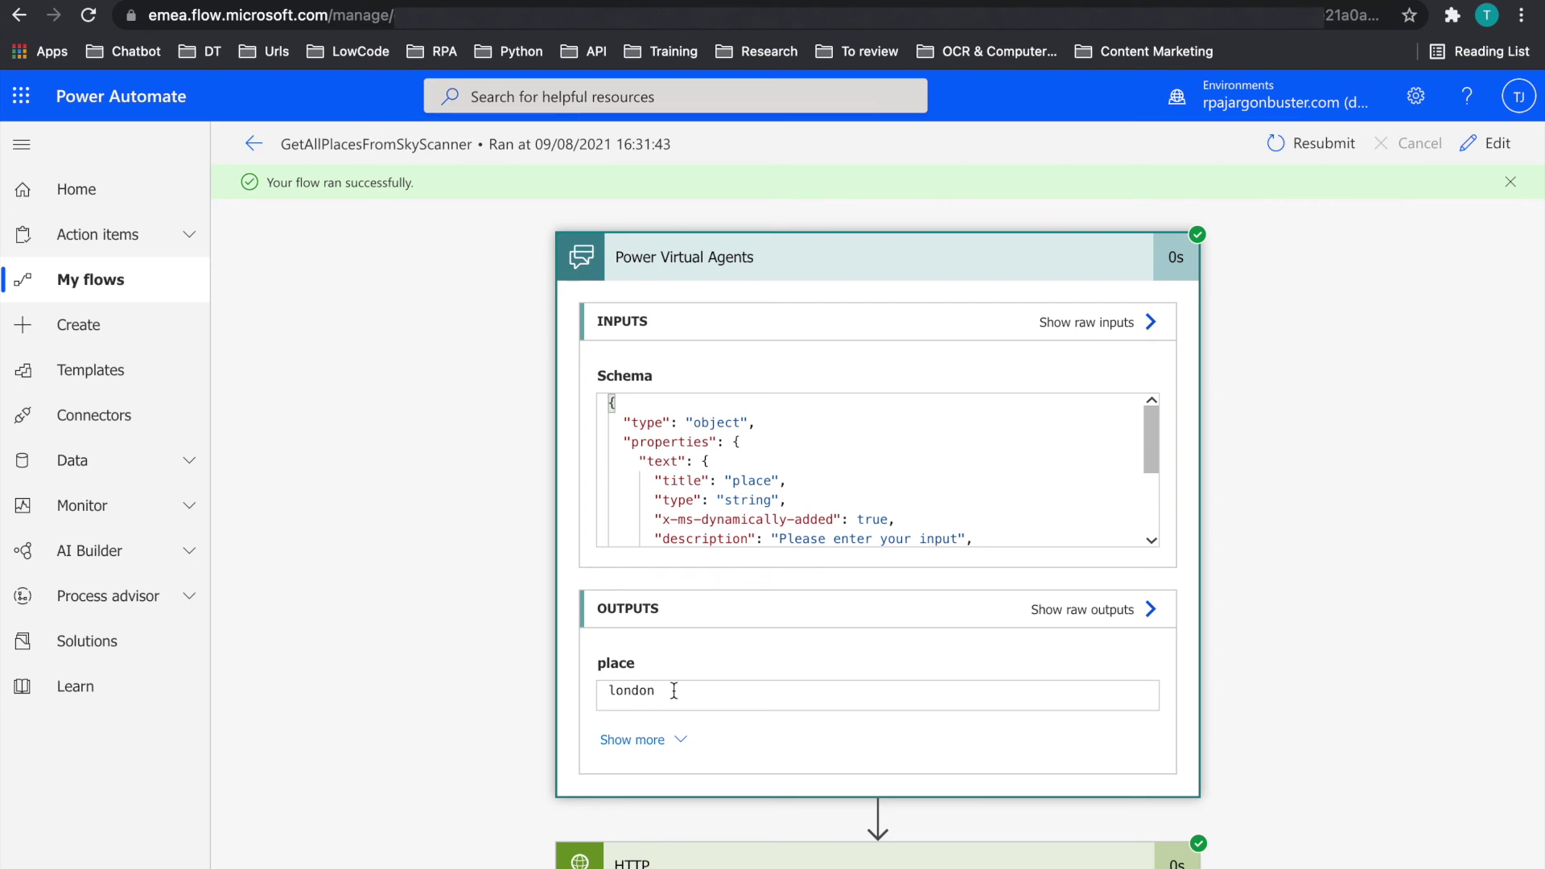
- Expand the HTTP step to review its london query, status code 200 and Places body
scroll(672, 690, "down", 2)
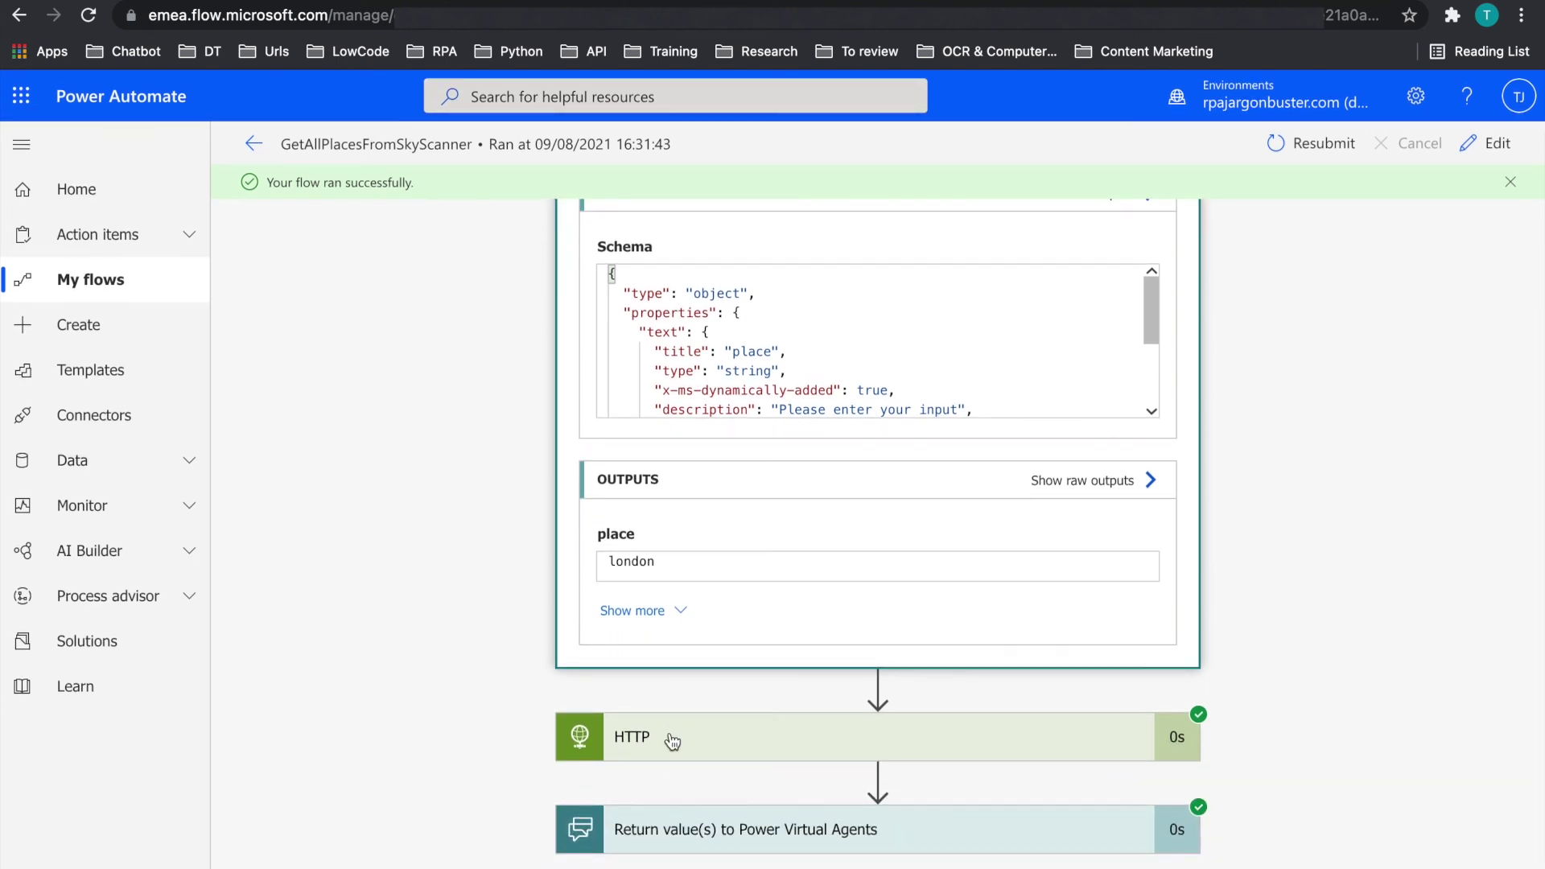
left_click(672, 737)
scroll(673, 739, "down", 1)
scroll(670, 733, "down", 4)
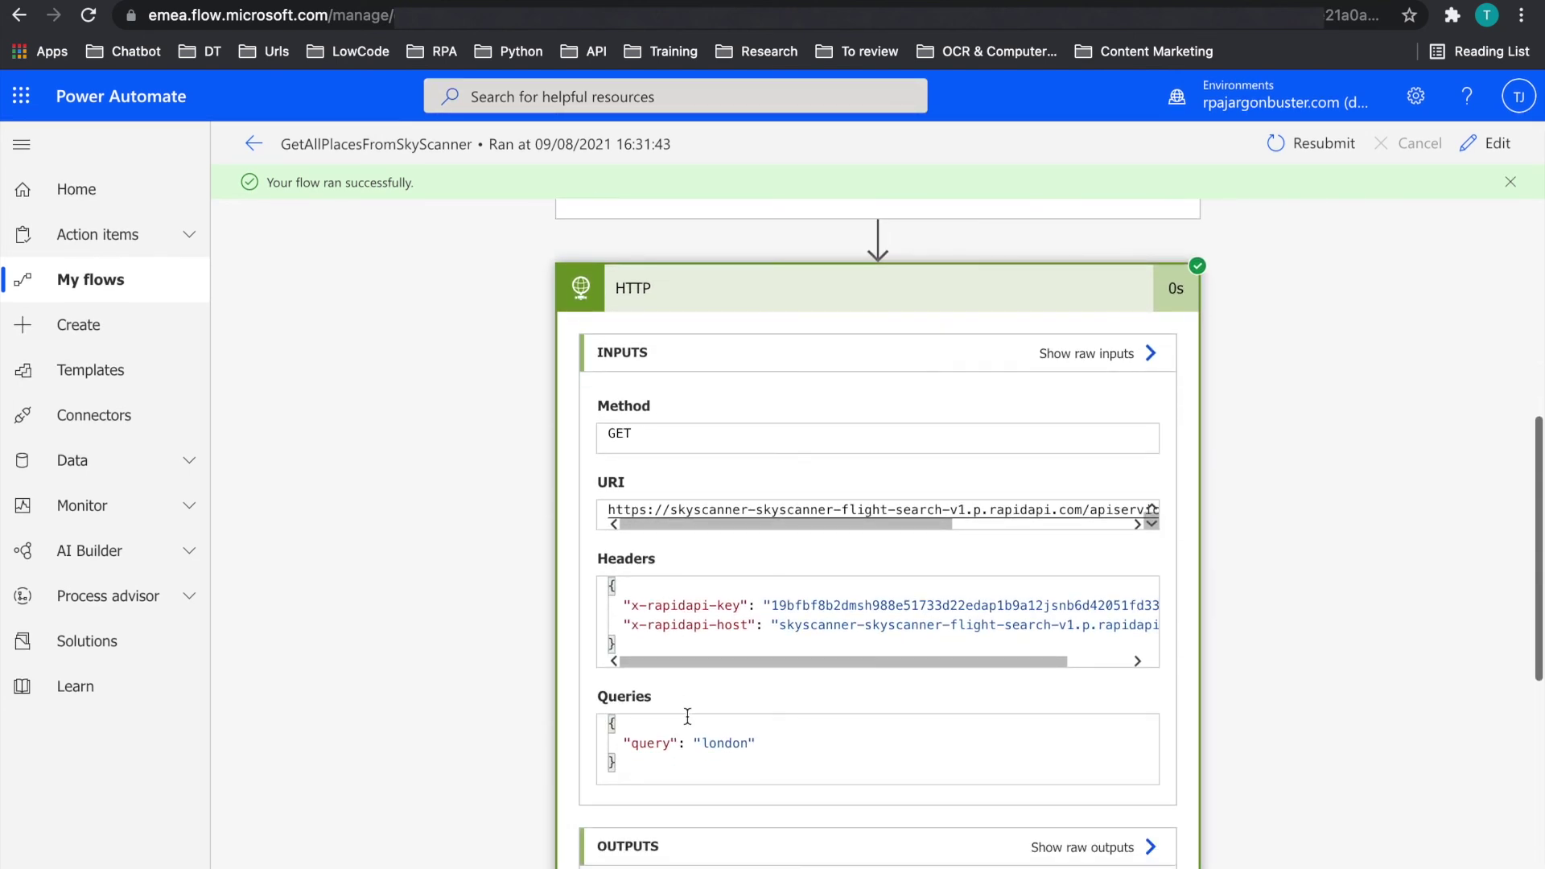
scroll(702, 619, "down", 7)
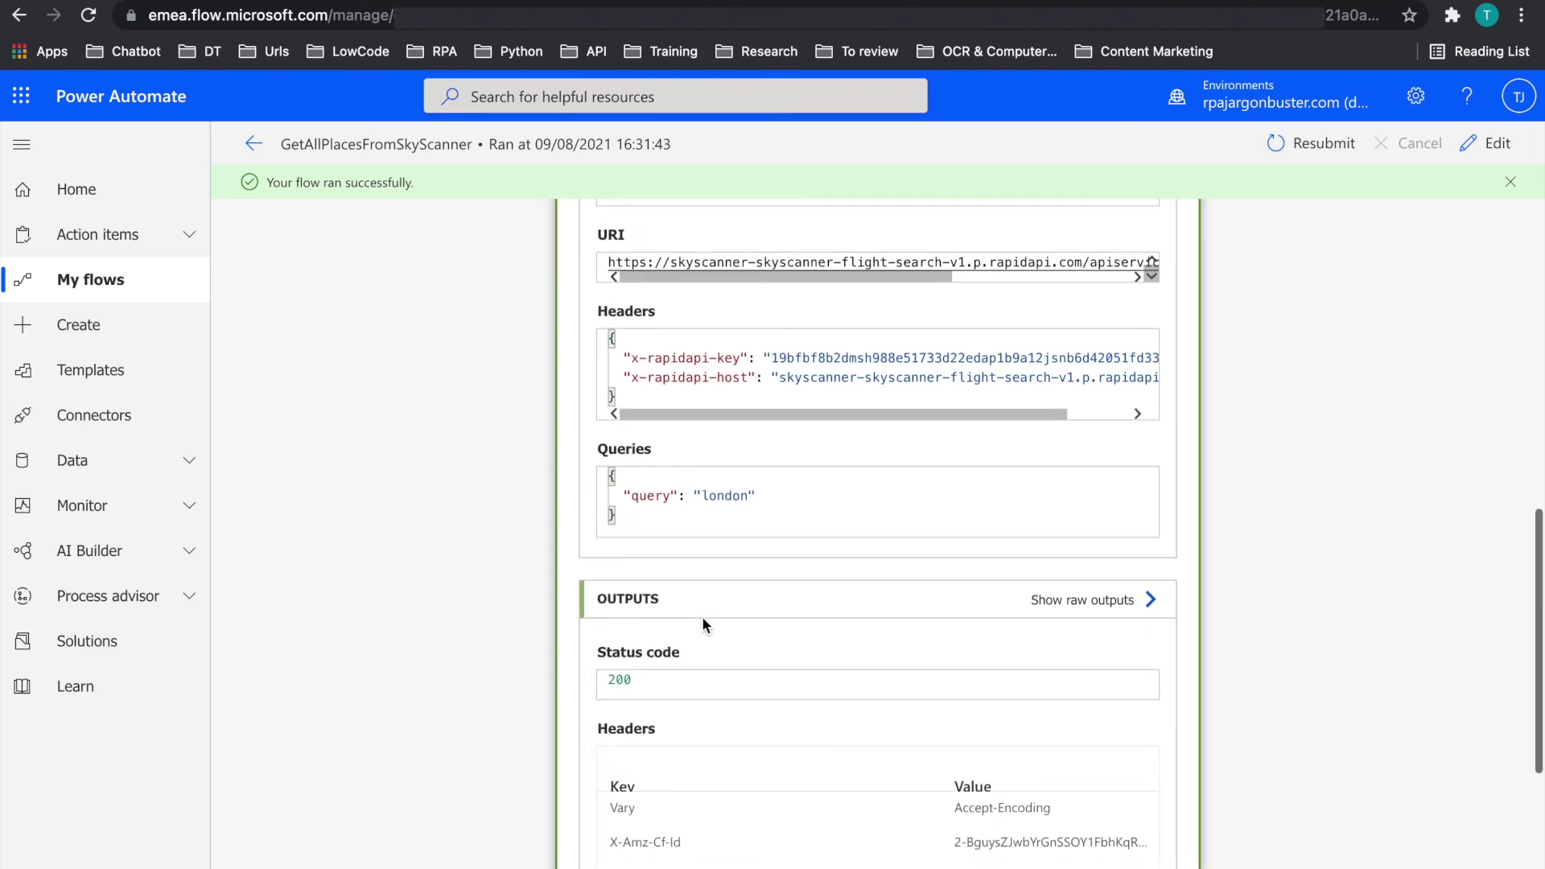
scroll(653, 599, "down", 3)
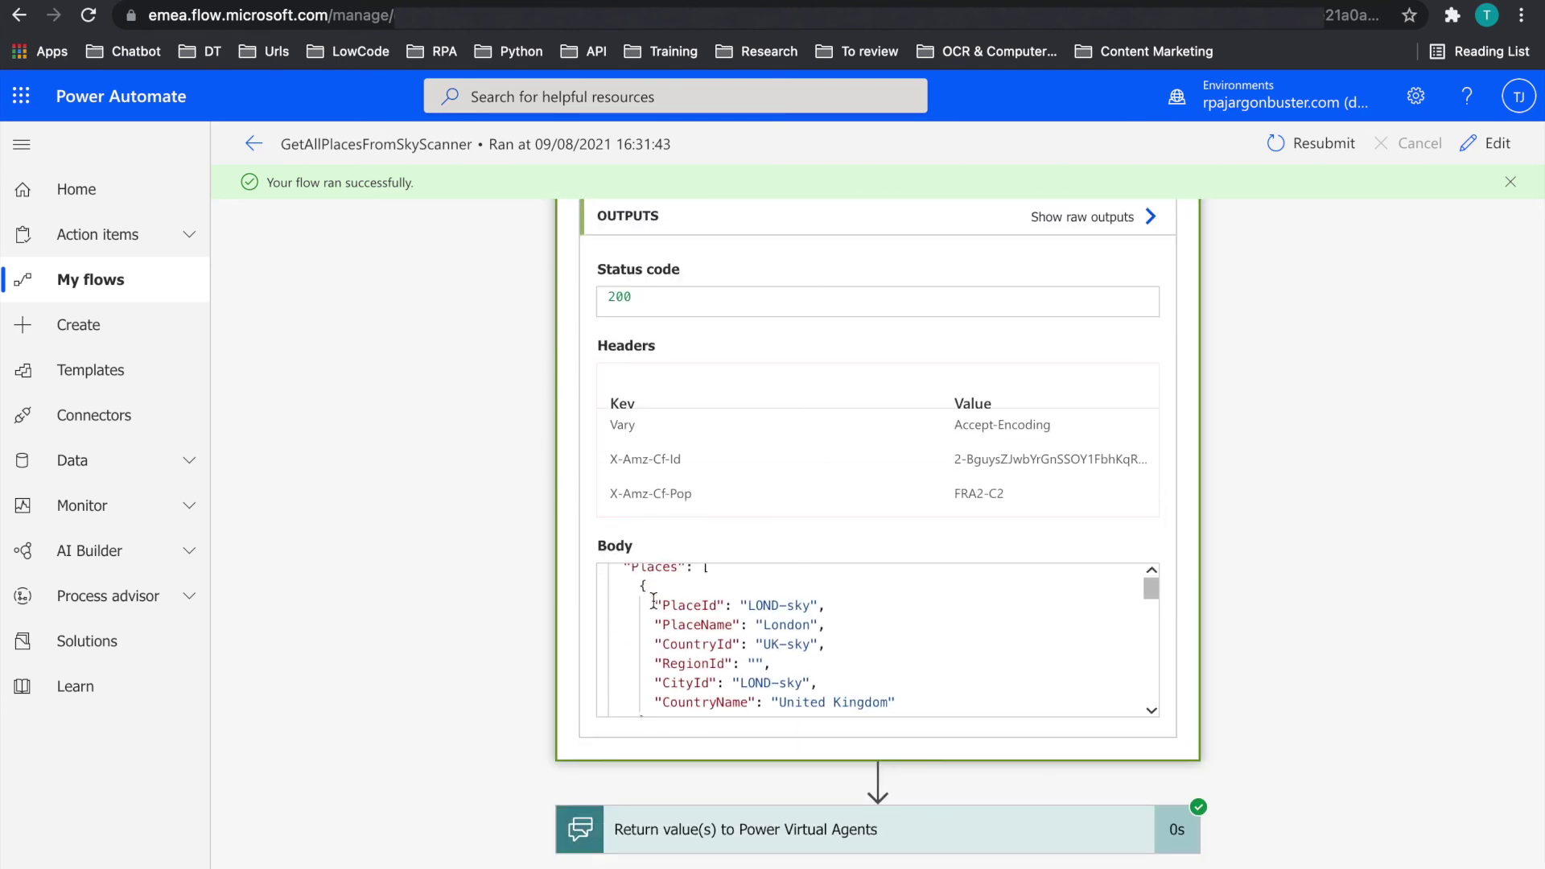
scroll(654, 600, "down", 5)
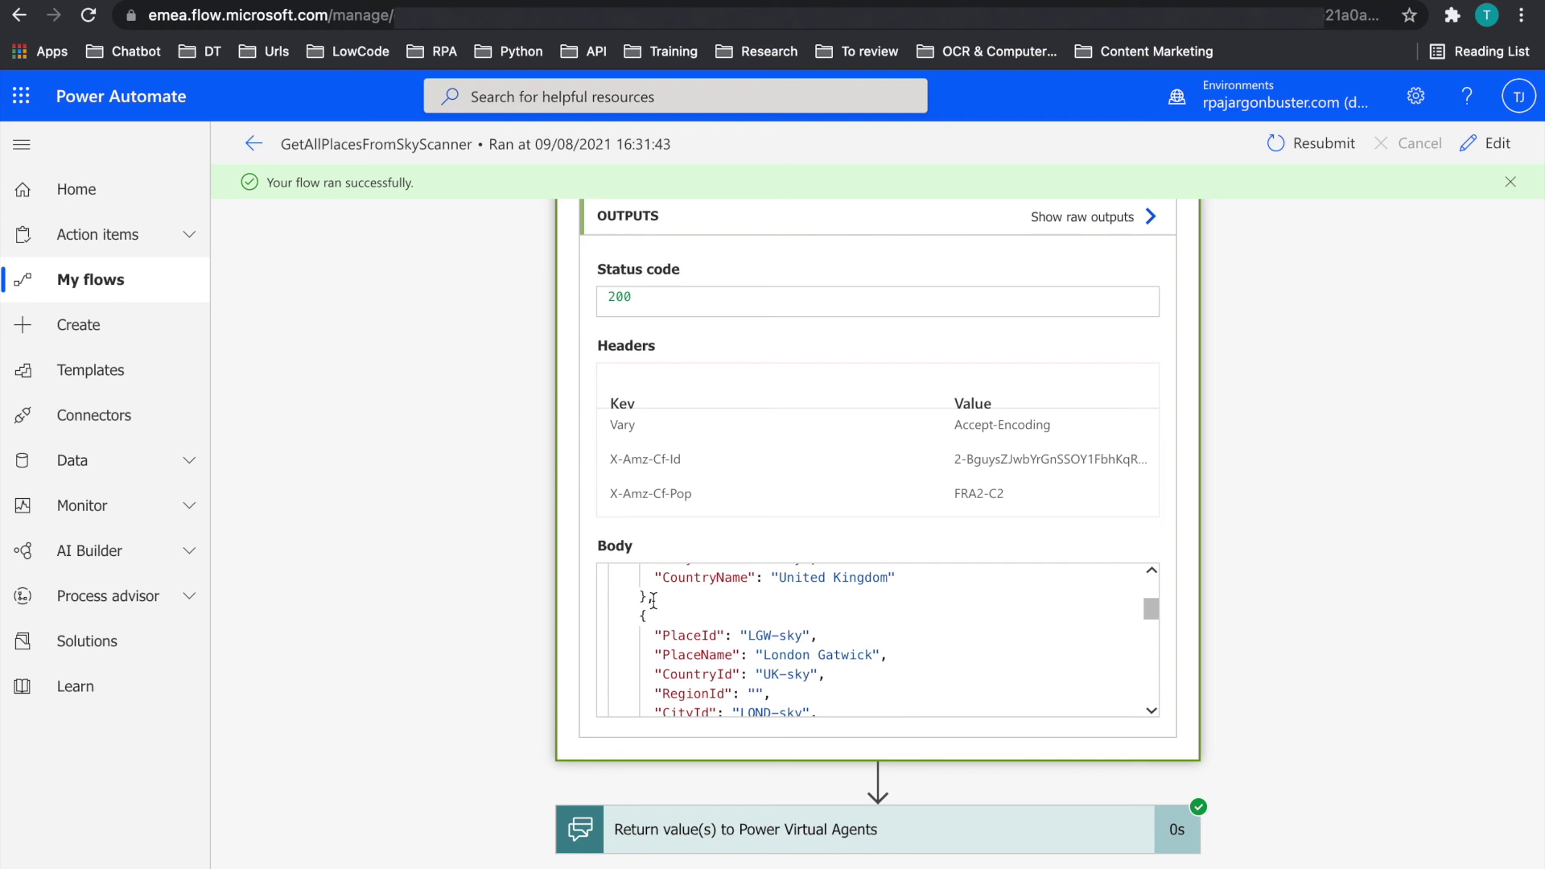
scroll(653, 599, "down", 10)
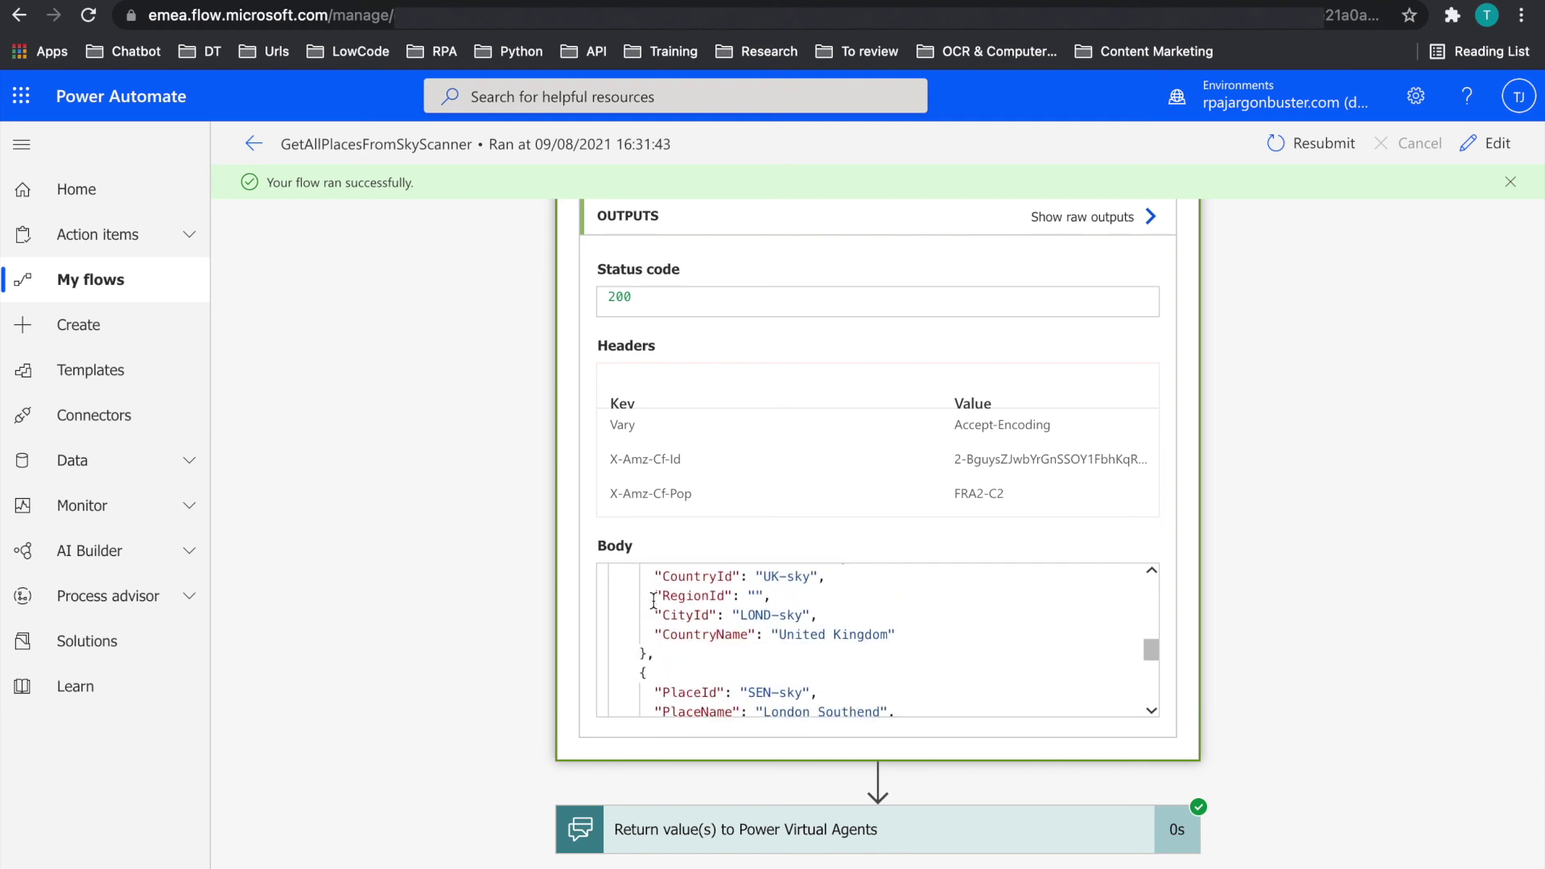
scroll(653, 599, "down", 2)
scroll(654, 600, "up", 10)
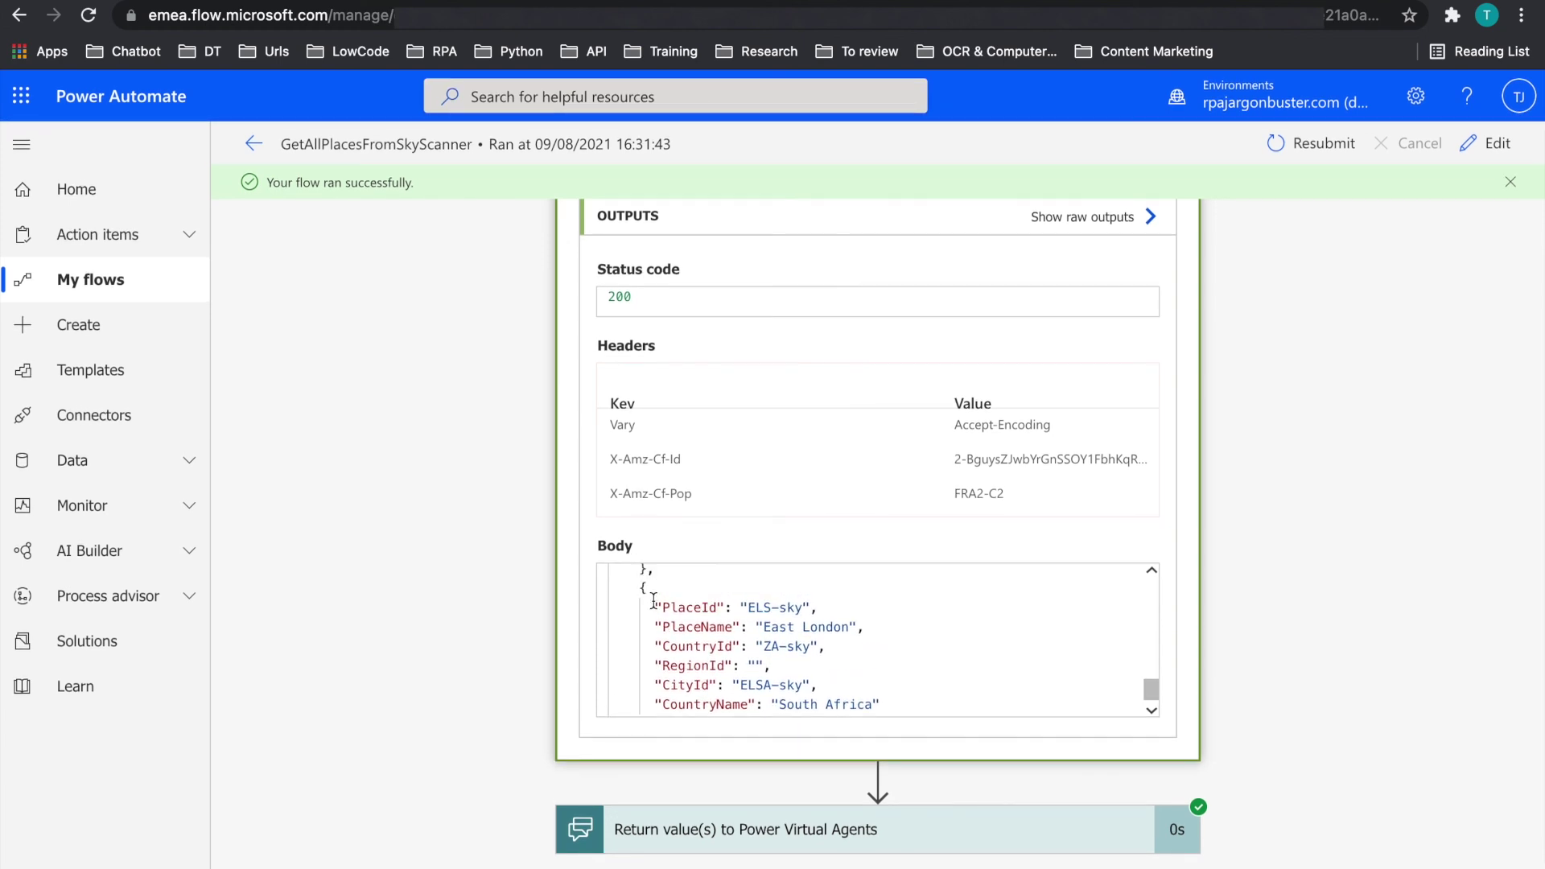
scroll(653, 599, "up", 15)
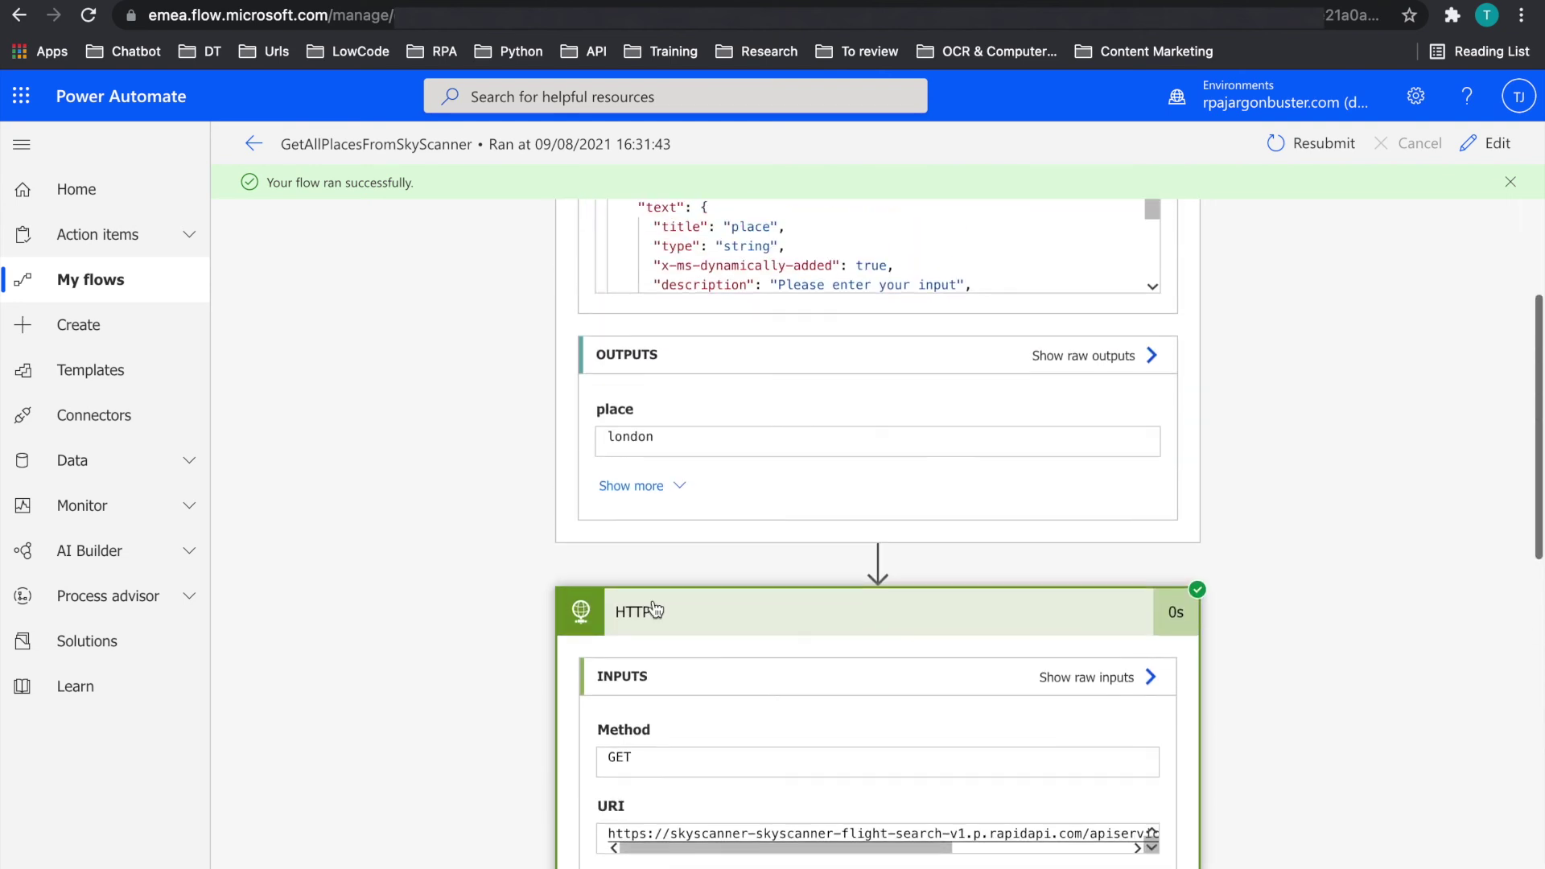
scroll(653, 609, "down", 10)
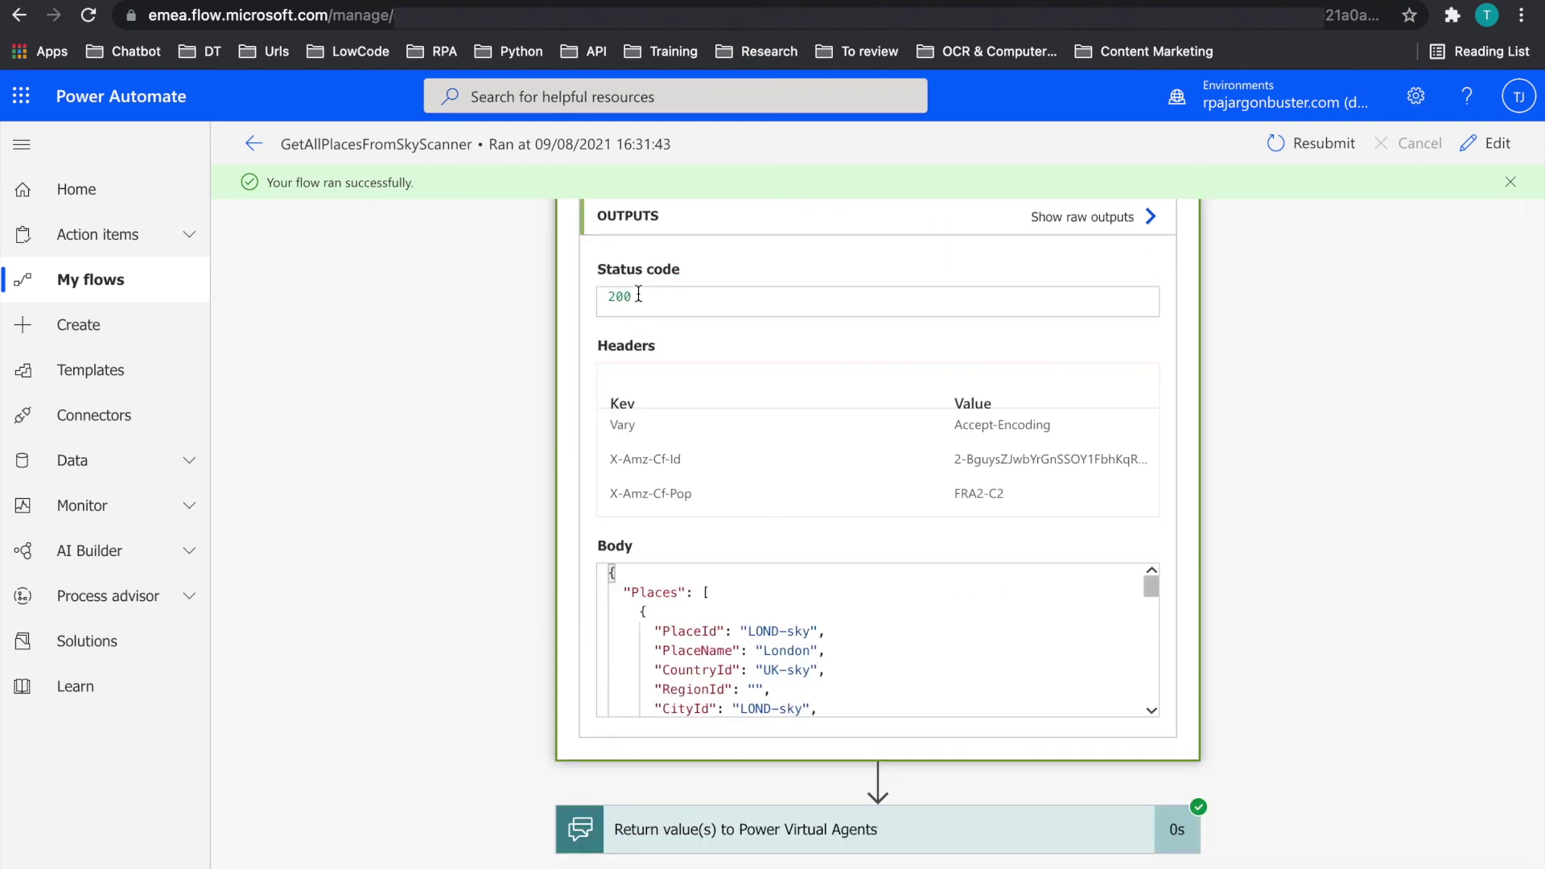
left_click_drag(640, 296, 602, 300)
- Expand the Return value(s) to Power Virtual Agents step to inspect the returned outputs
left_click(659, 851)
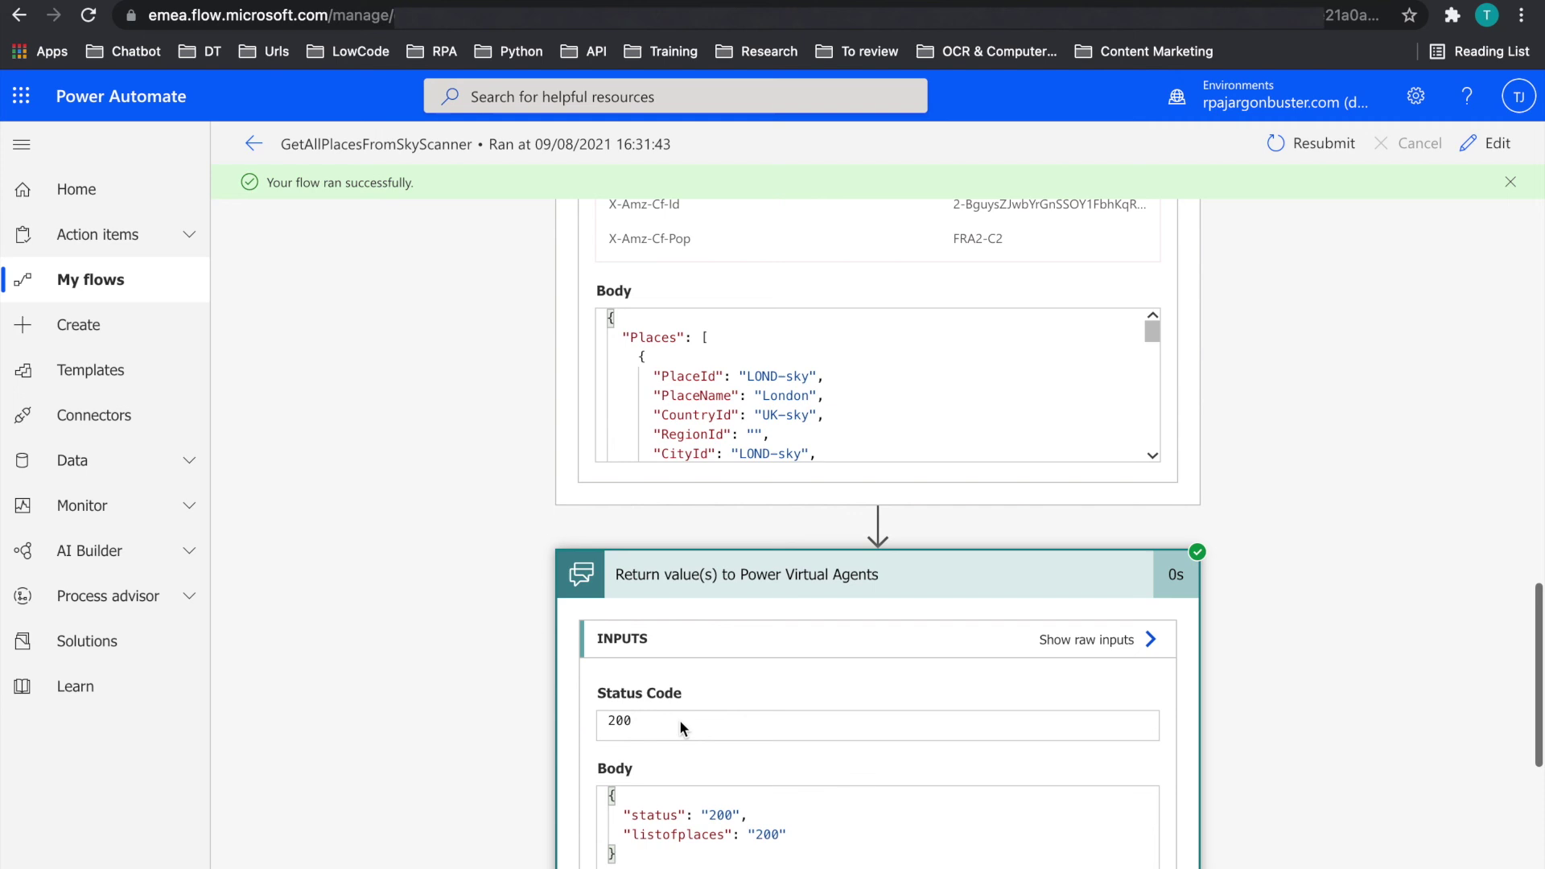
scroll(679, 719, "down", 3)
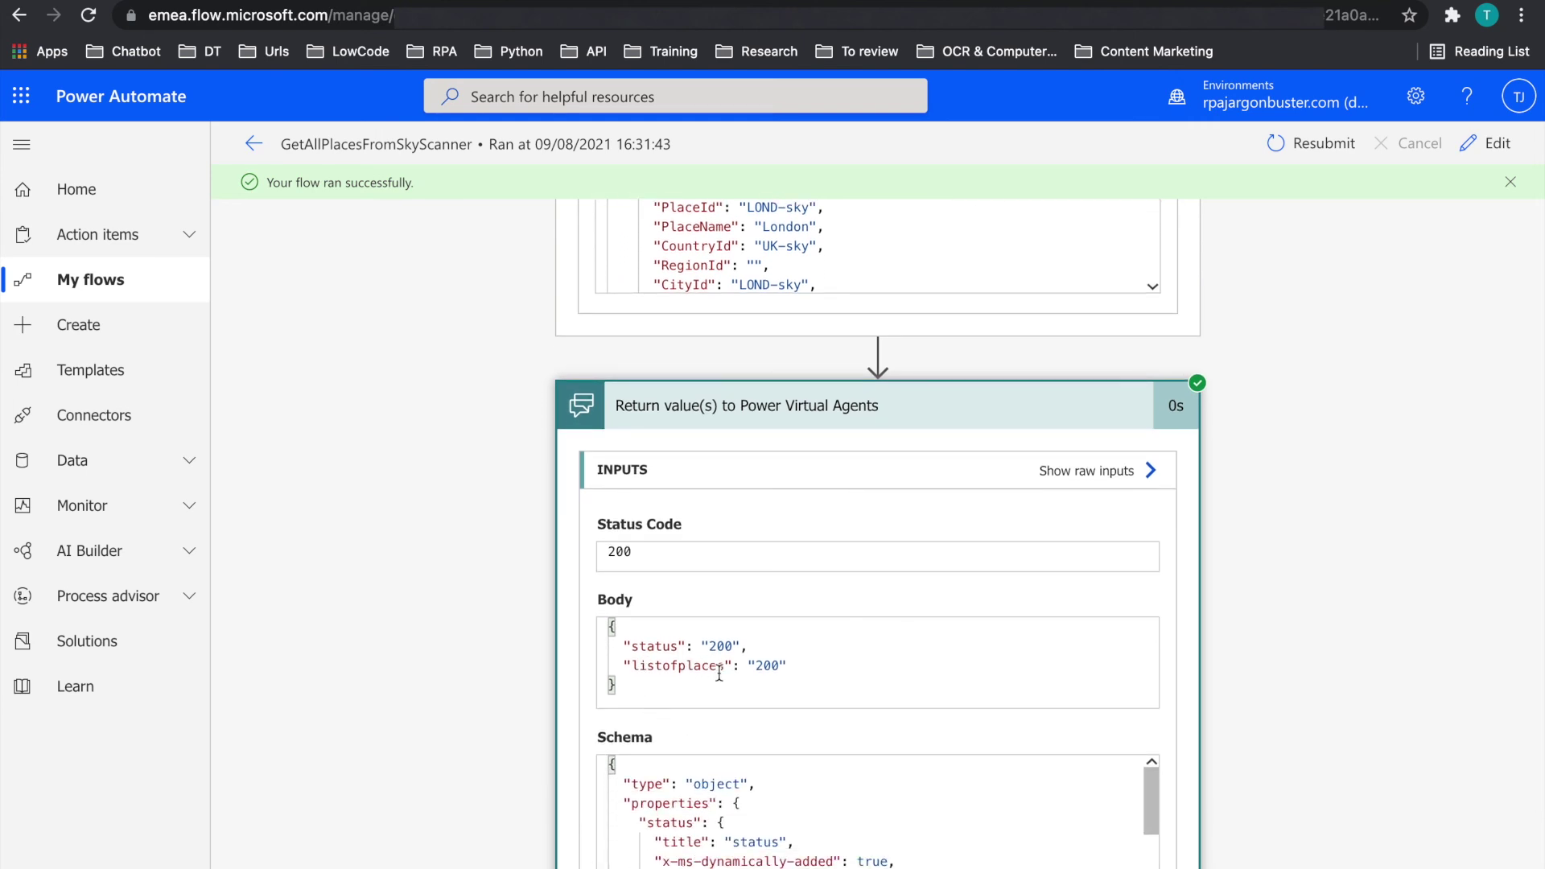
scroll(675, 653, "up", 10)
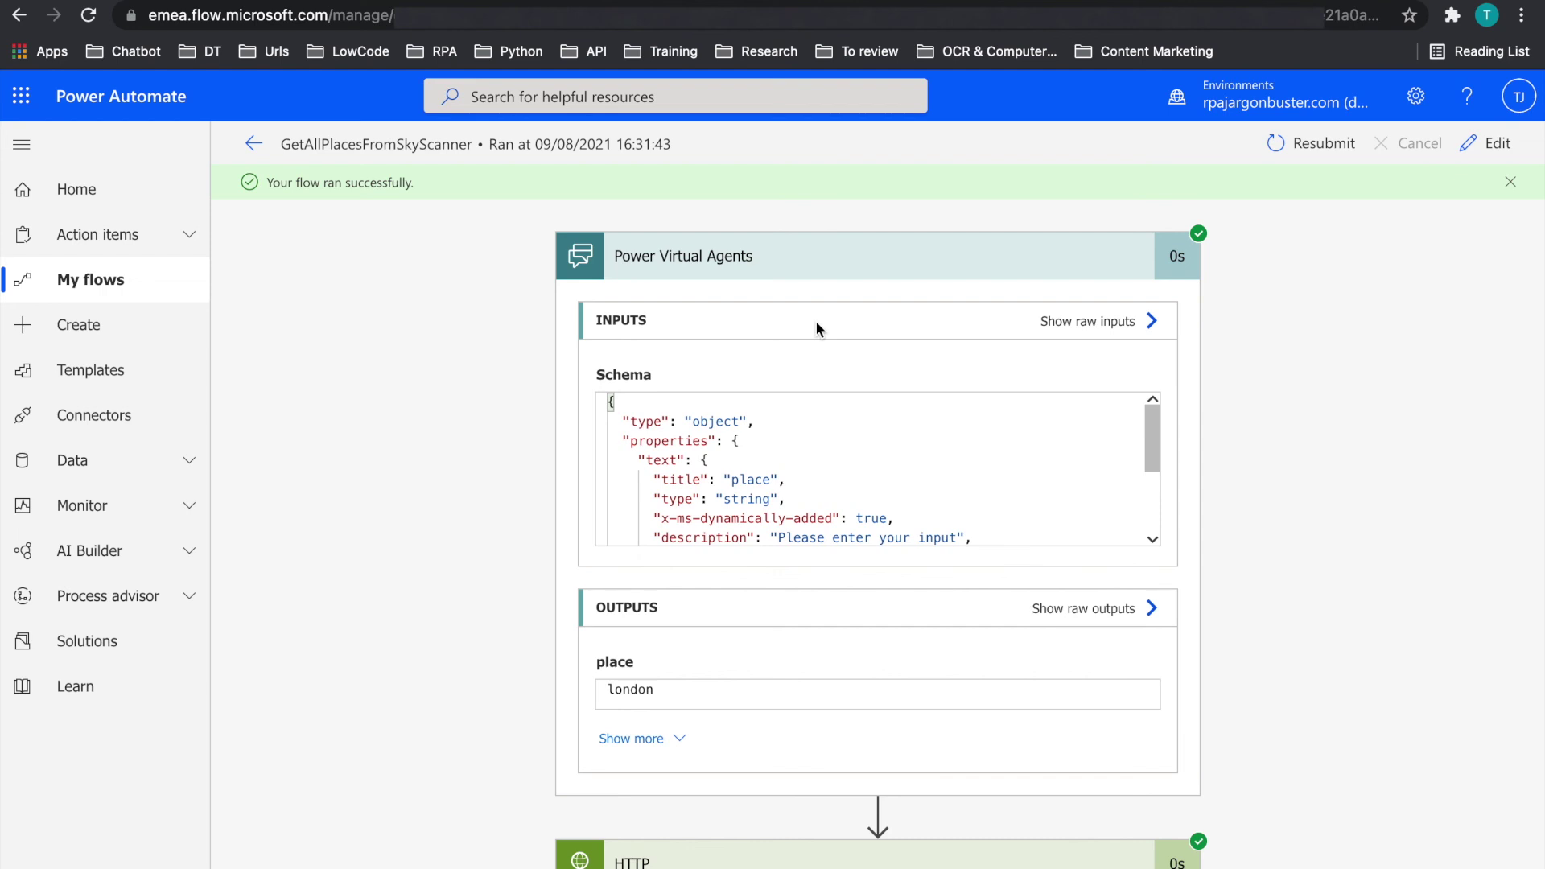
scroll(816, 322, "down", 5)
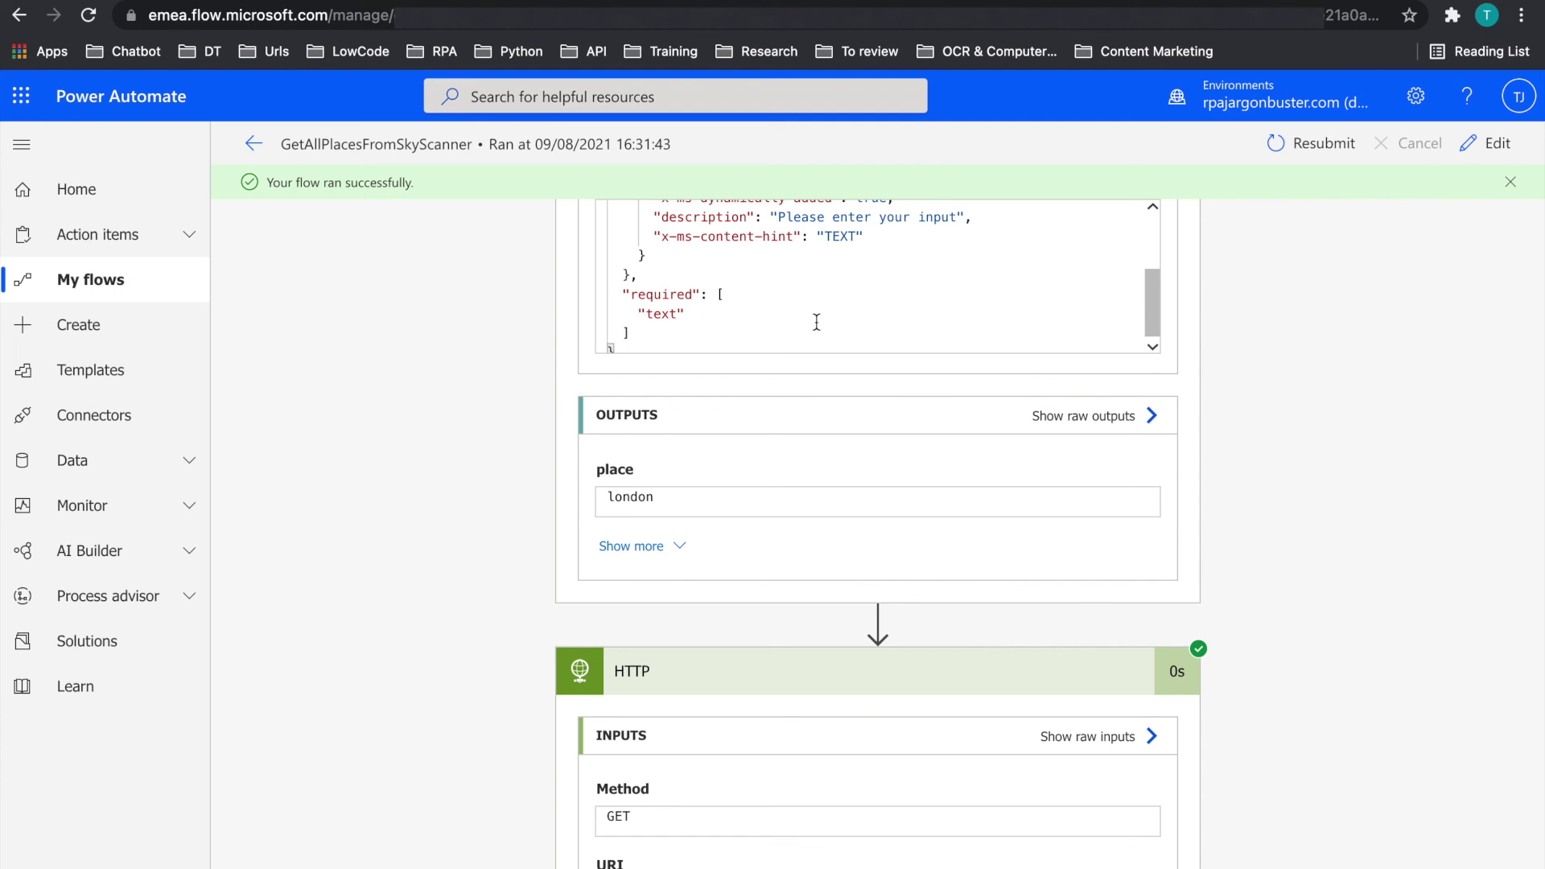
scroll(816, 321, "down", 15)
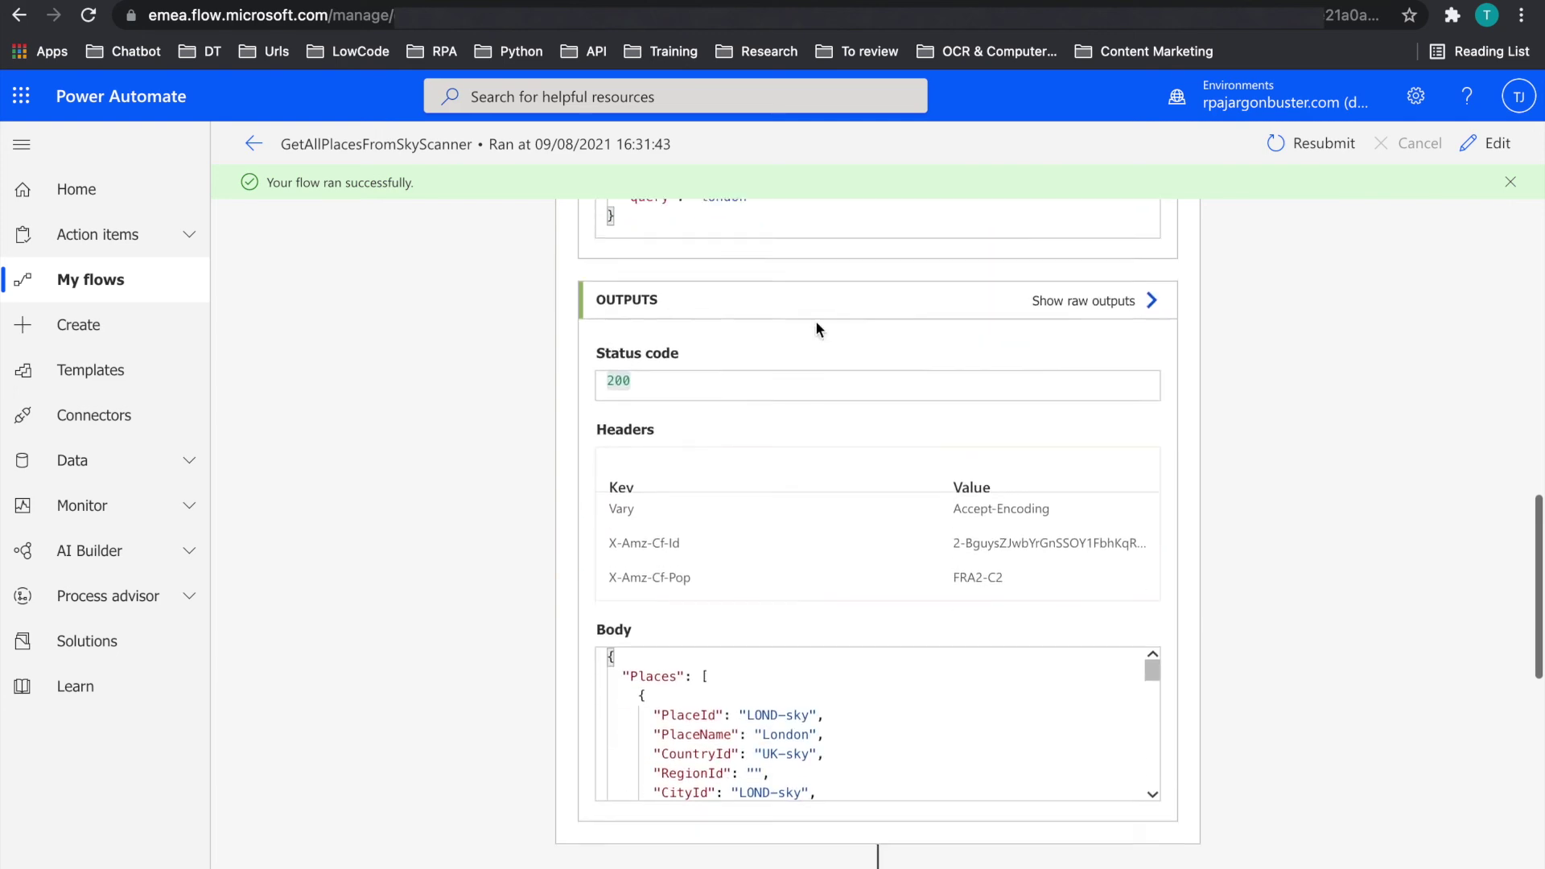